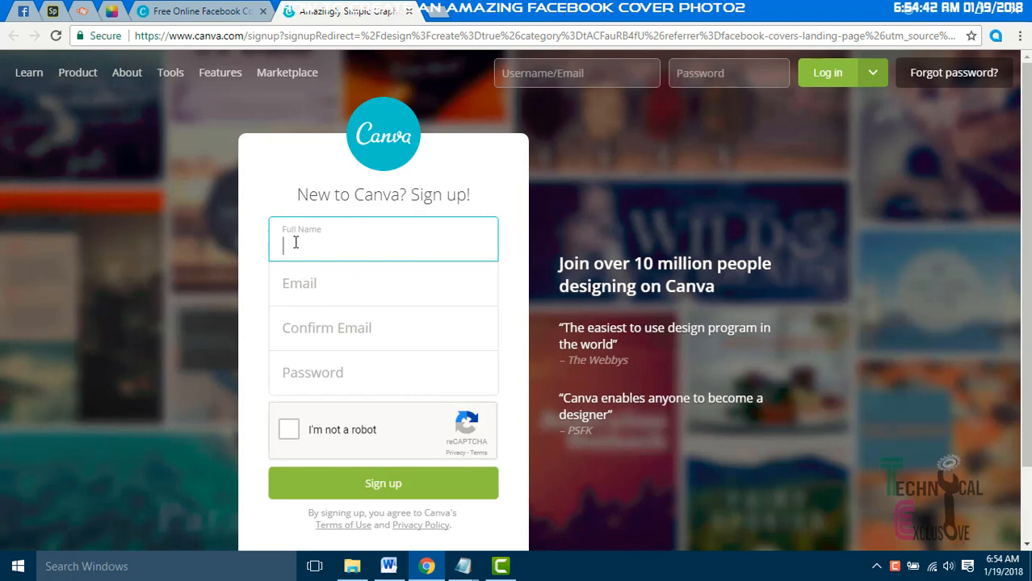
# - Go through the sign-up form's name, email, email confirmation and password fields, confirm the not-a-robot check and submit the form
pyautogui.click(307, 289)
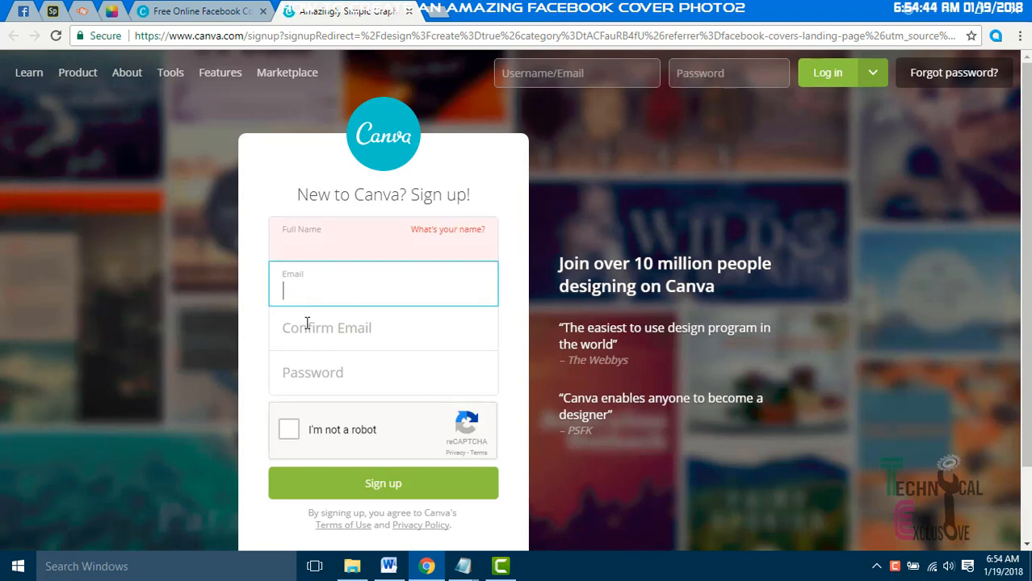
pyautogui.click(307, 335)
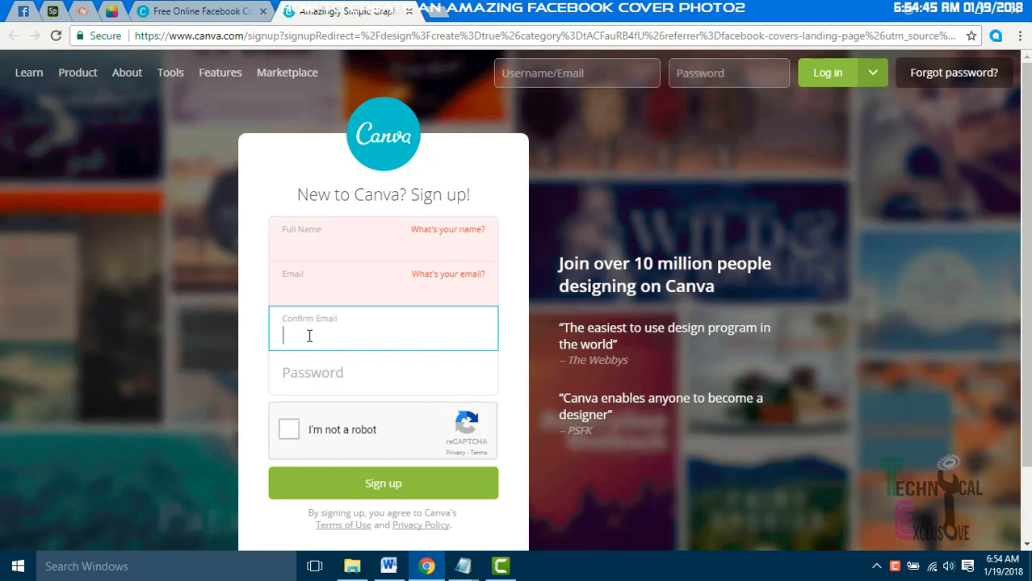
pyautogui.click(311, 379)
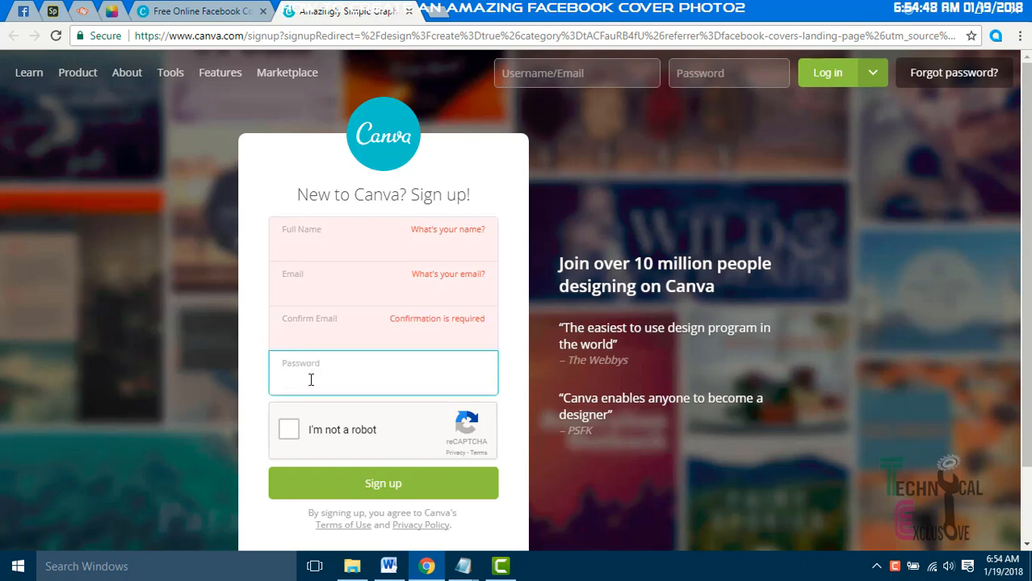
pyautogui.click(284, 434)
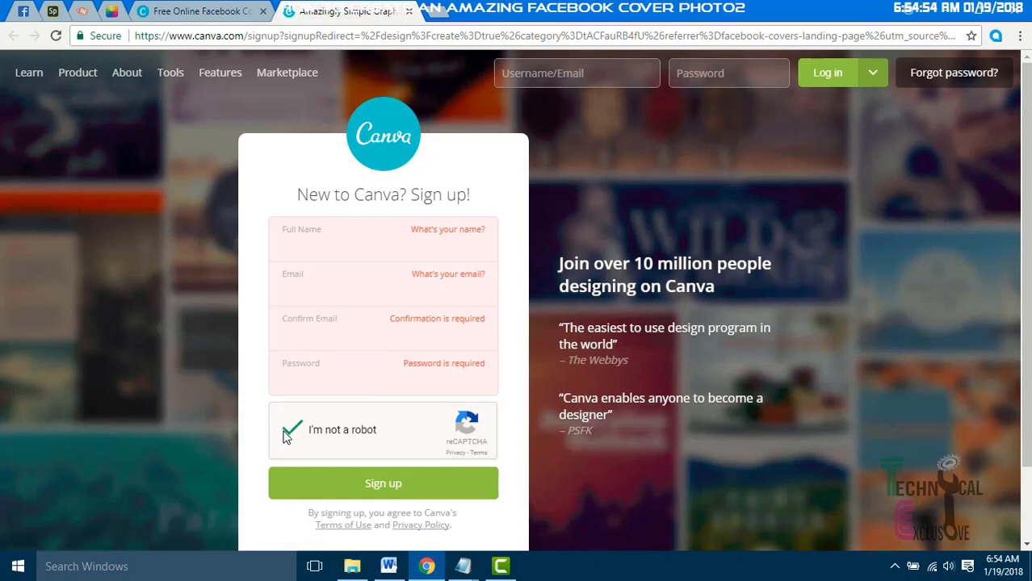
pyautogui.click(383, 487)
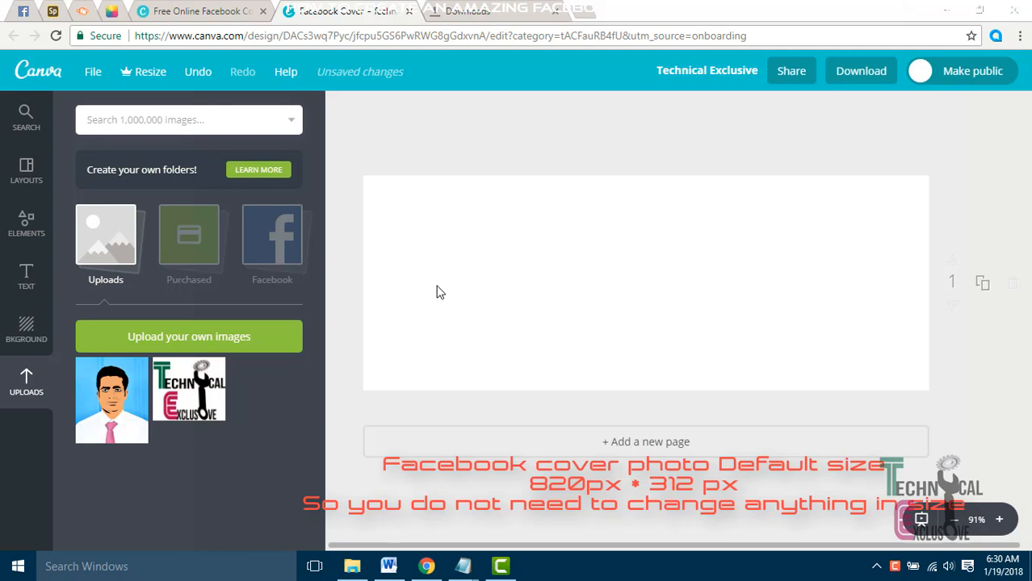
# - Try the uploaded logo and the uploaded portrait on the blank cover one after the other, deleting each
pyautogui.click(185, 394)
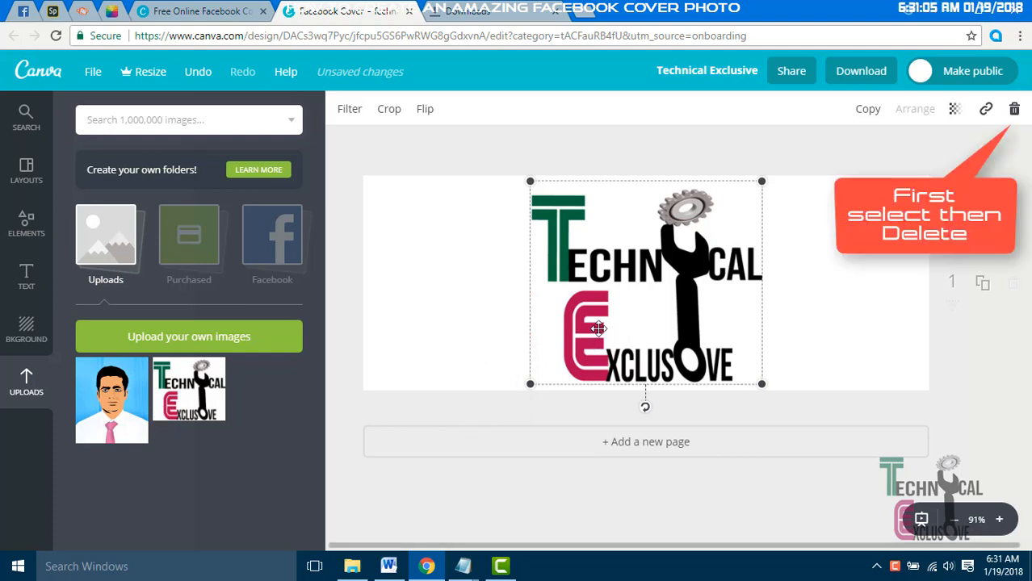
pyautogui.press('Delete')
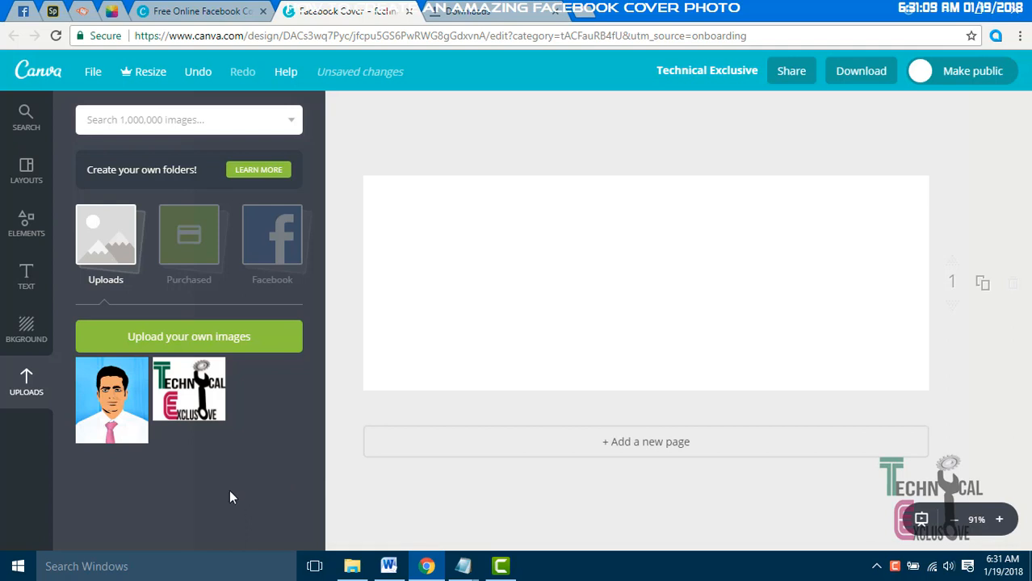
pyautogui.doubleClick(115, 419)
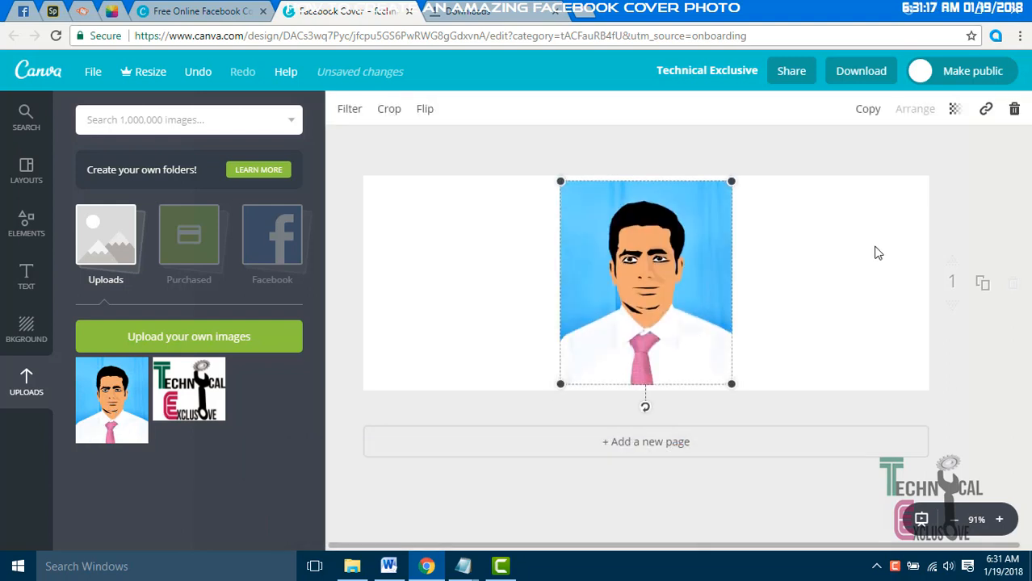
pyautogui.press('Delete')
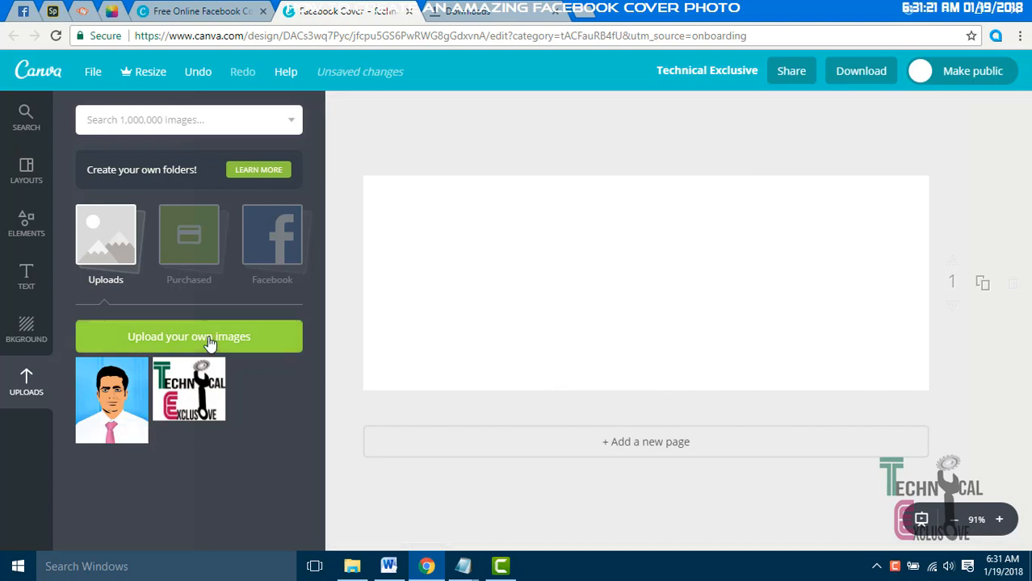
# - Browse the Canva layouts and try the free "The Adventure Begins" and orange "happy birthday!" layouts on the cover
pyautogui.click(27, 173)
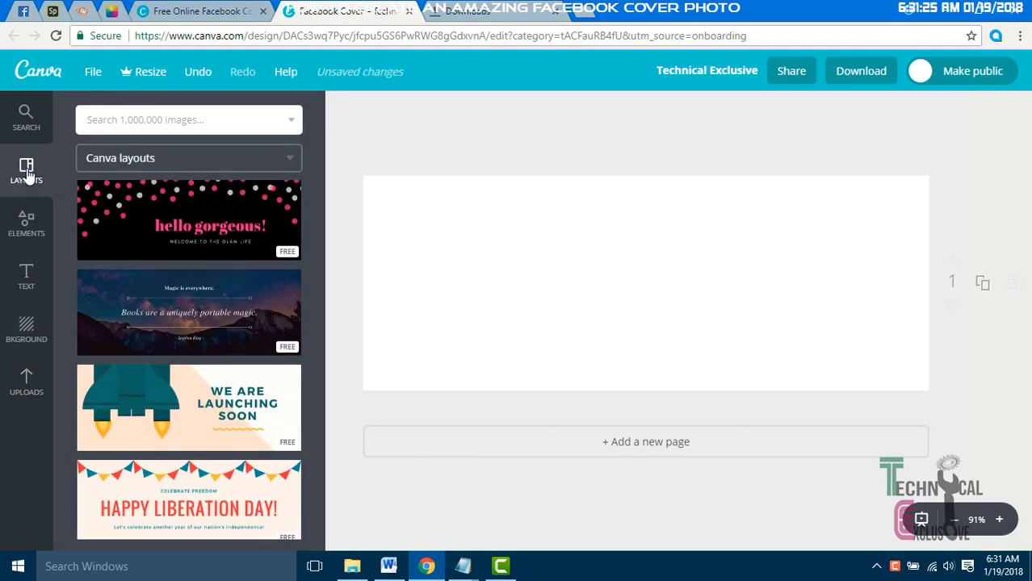
pyautogui.scroll(-10, 196, 258)
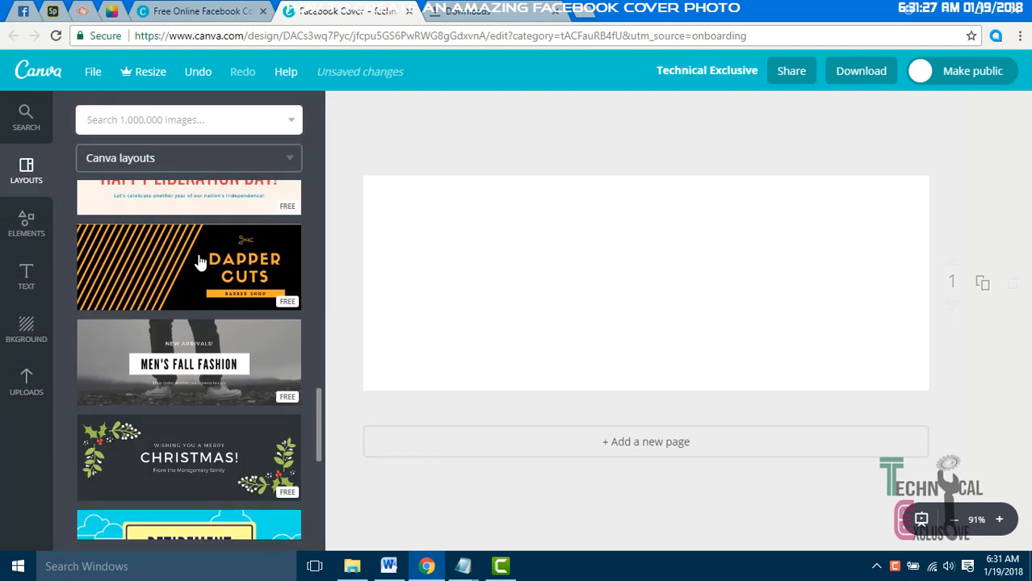
pyautogui.scroll(-10, 200, 262)
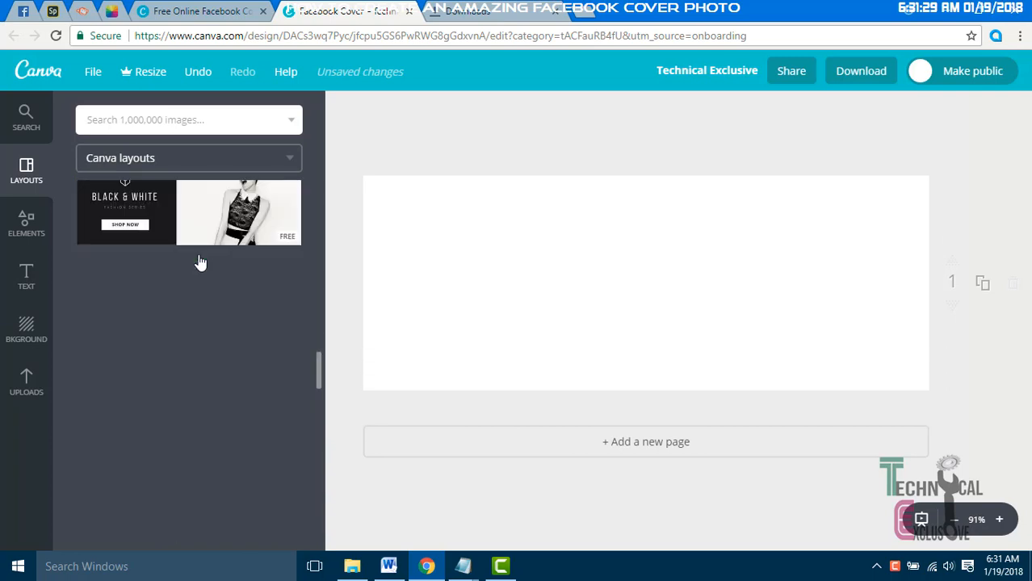
pyautogui.scroll(-10, 200, 262)
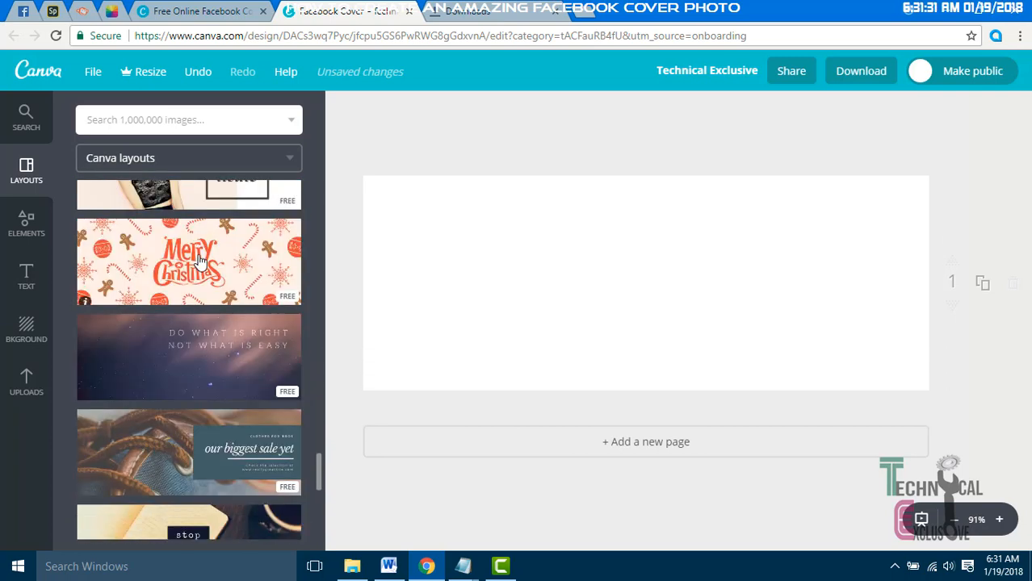
pyautogui.scroll(-1, 200, 262)
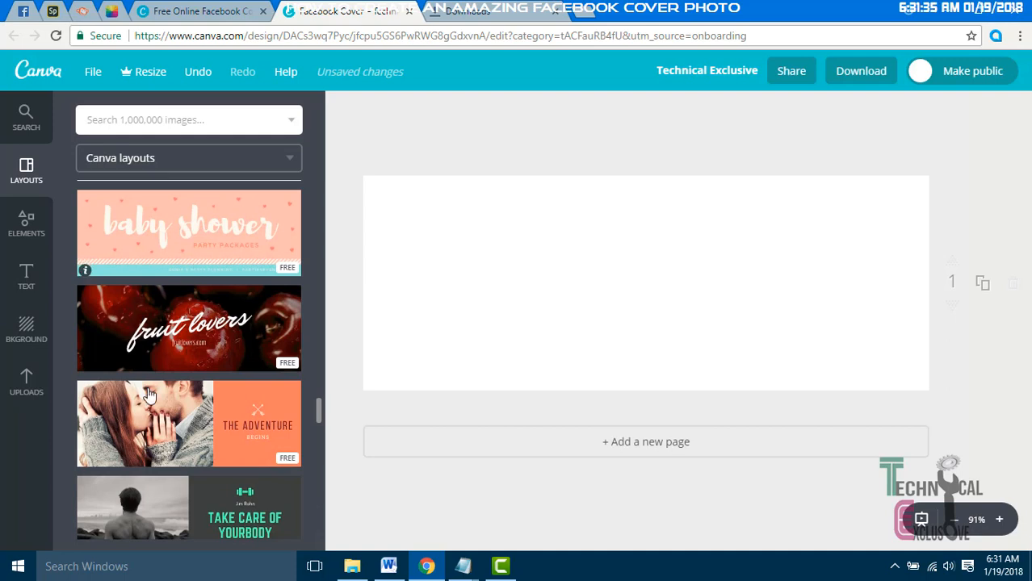
pyautogui.click(142, 426)
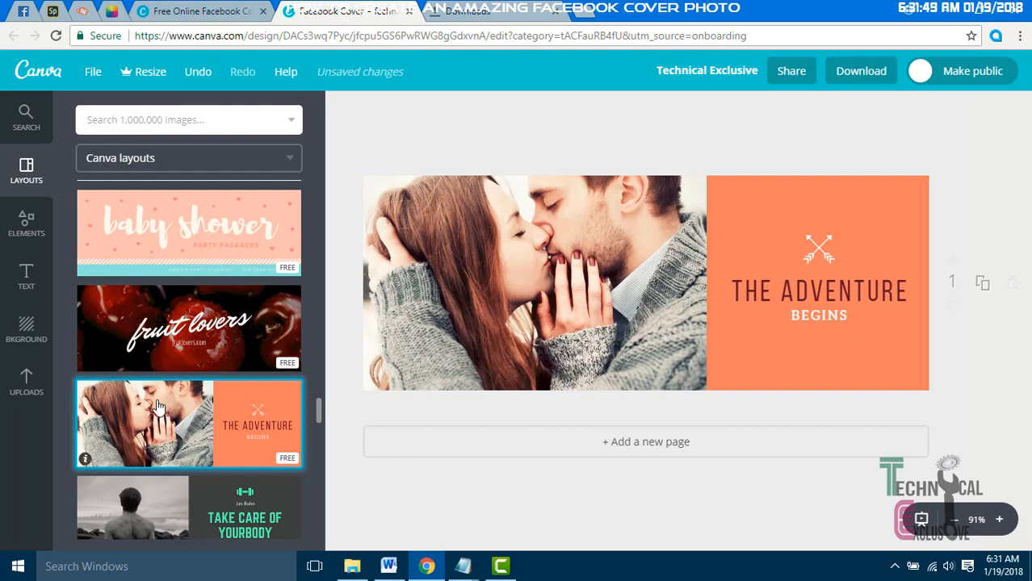
pyautogui.scroll(-4, 155, 396)
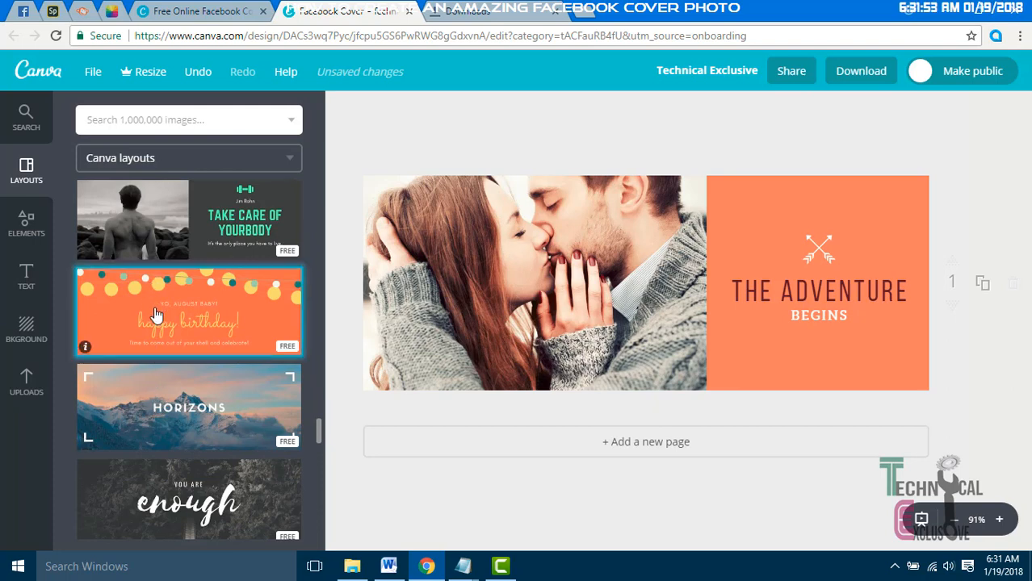
pyautogui.click(156, 315)
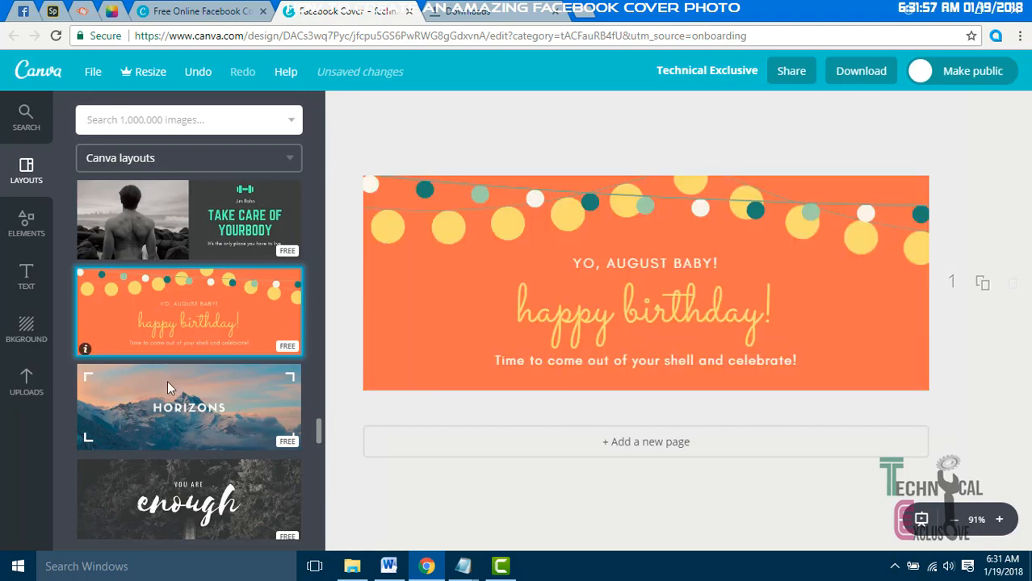
# - Apply the free red "Makeup Artist" layout with the woman in a knitted hat to the cover
pyautogui.scroll(4, 185, 432)
pyautogui.scroll(10, 172, 425)
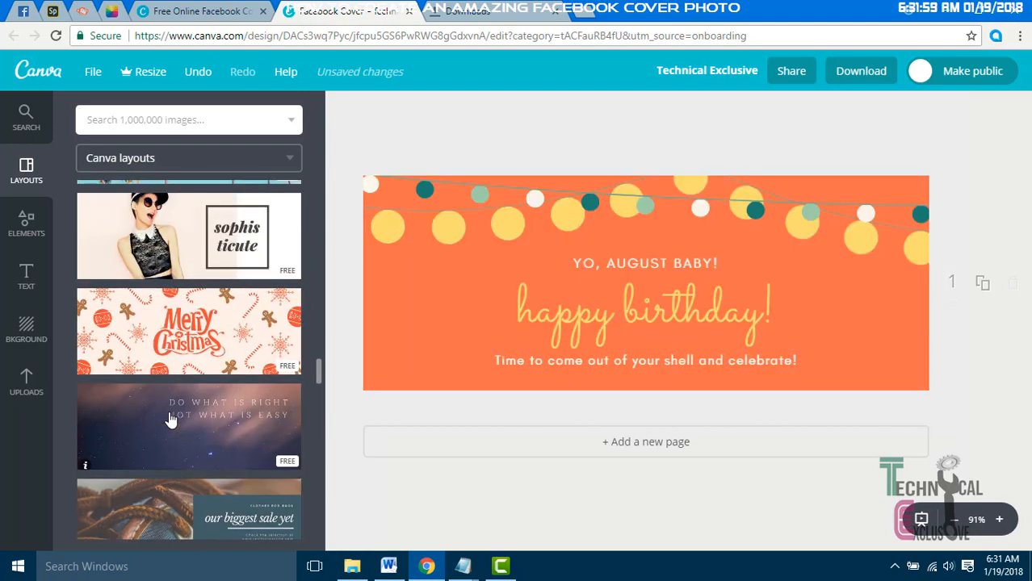
pyautogui.scroll(8, 168, 416)
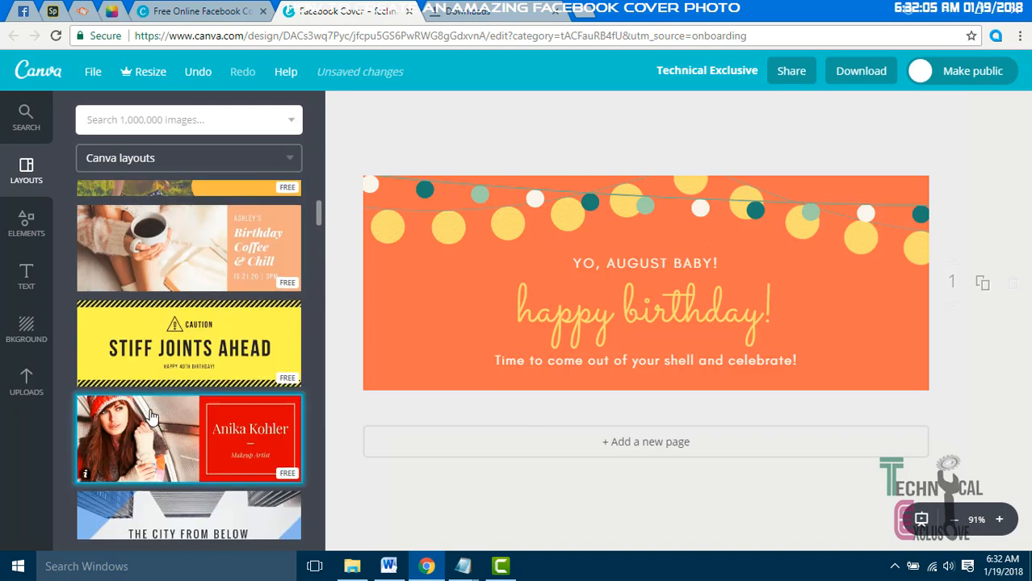
pyautogui.click(150, 415)
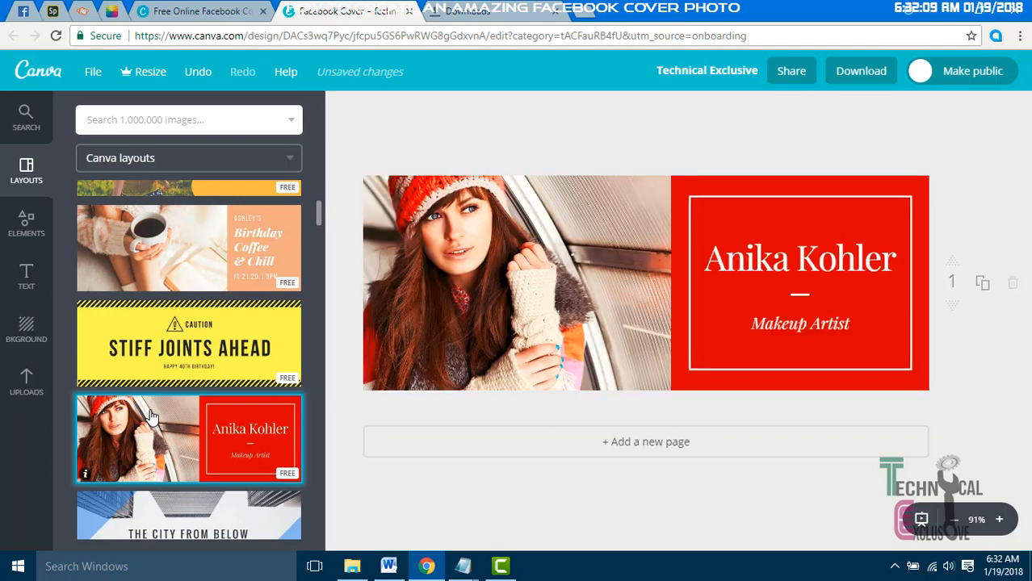
# - Color the first word of the name heading black from the default palette
pyautogui.click(737, 260)
pyautogui.doubleClick(737, 260)
pyautogui.click(713, 260)
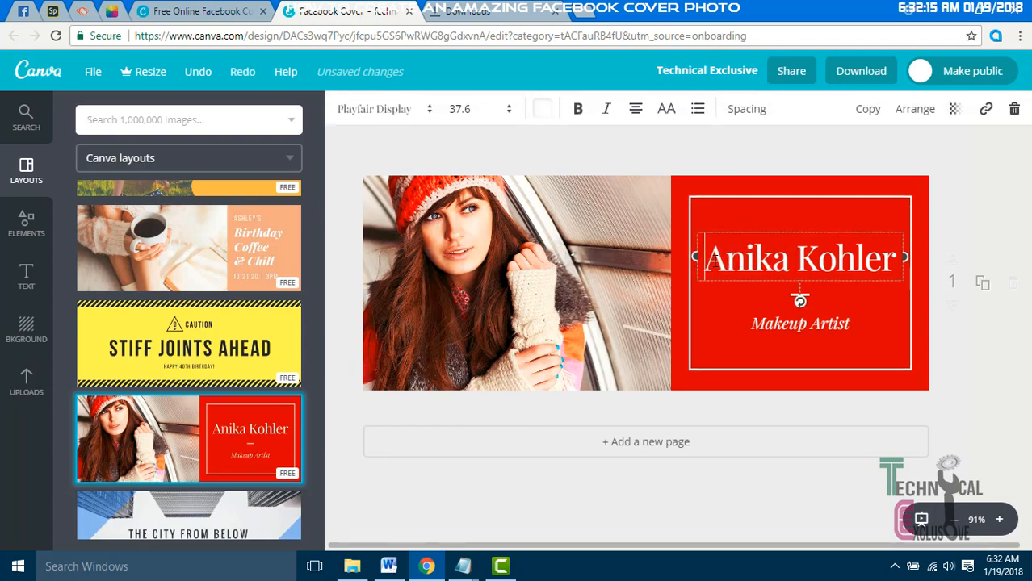
pyautogui.moveTo(712, 258); pyautogui.dragTo(787, 262)
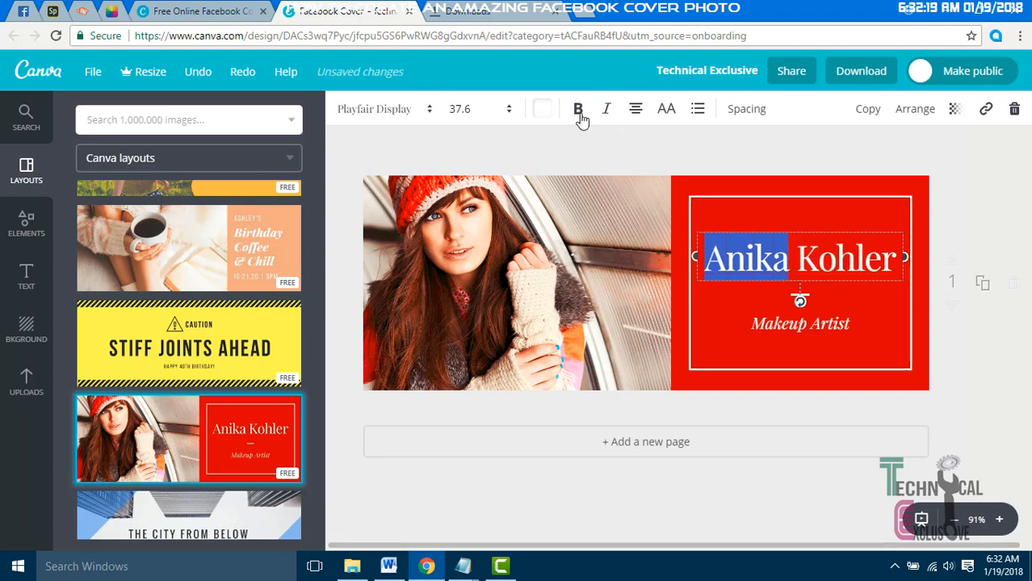
pyautogui.click(547, 111)
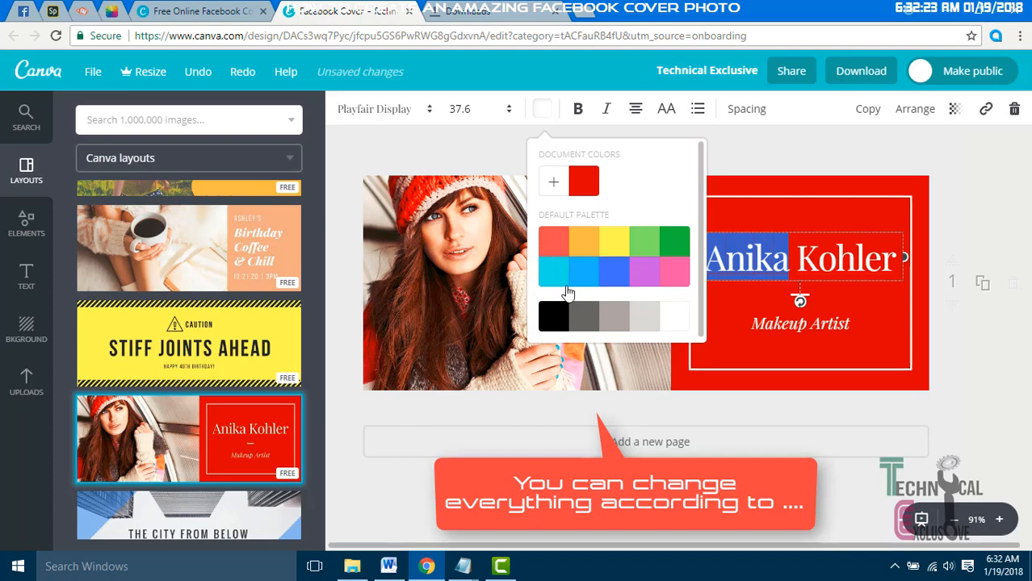
pyautogui.click(553, 323)
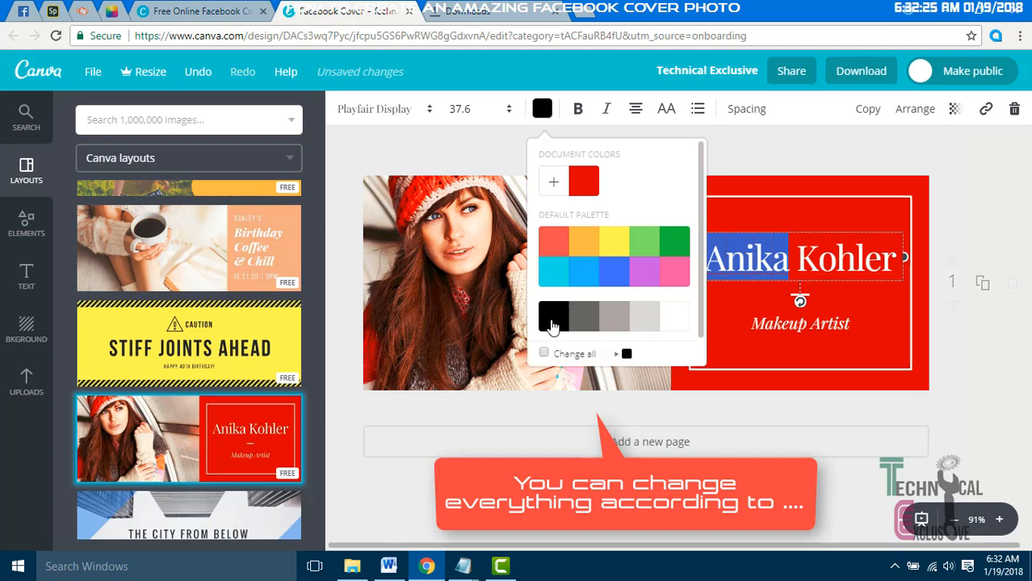
pyautogui.click(908, 147)
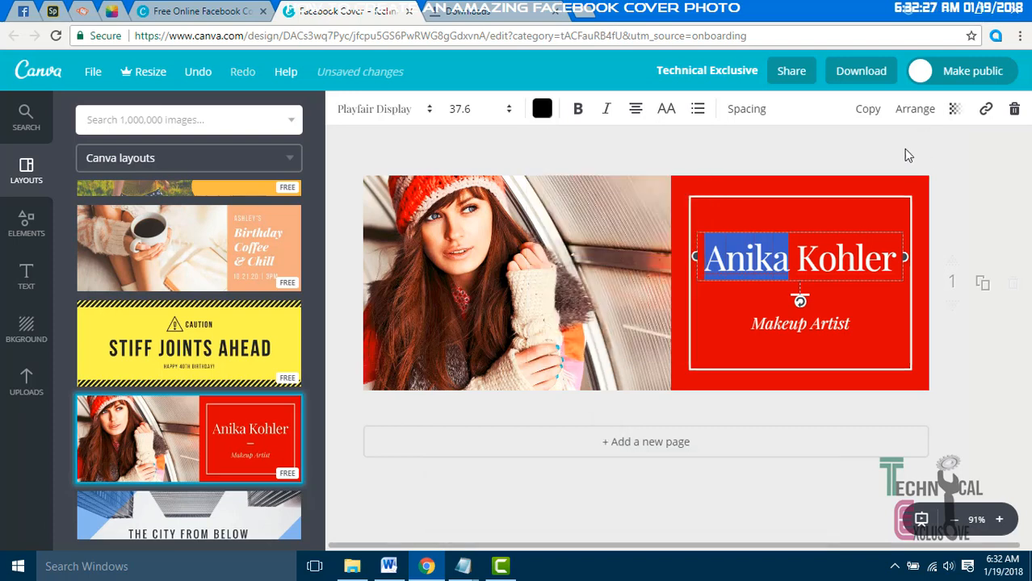
pyautogui.click(723, 416)
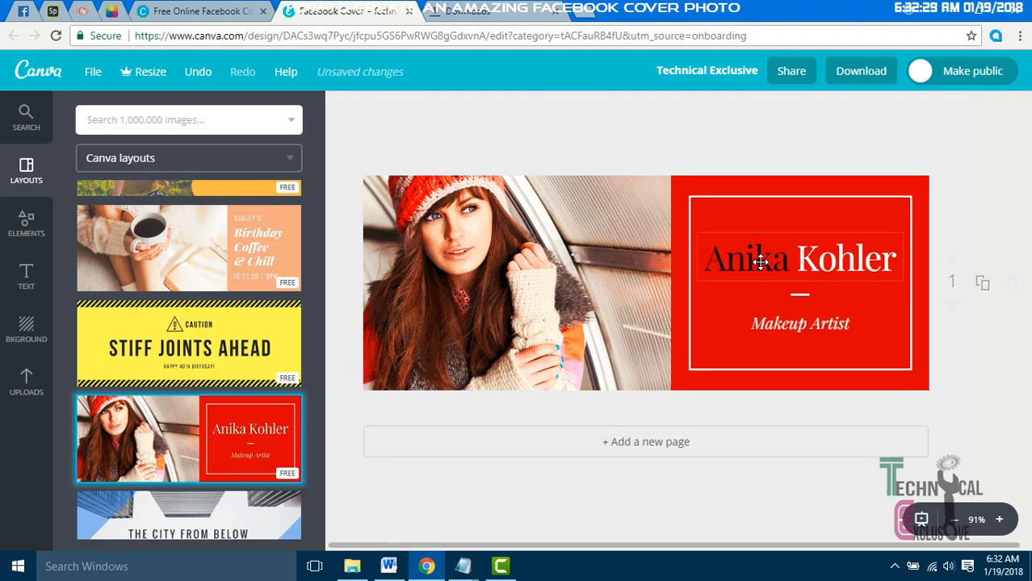
# - Change the name heading's font to Playlist Script
pyautogui.doubleClick(829, 264)
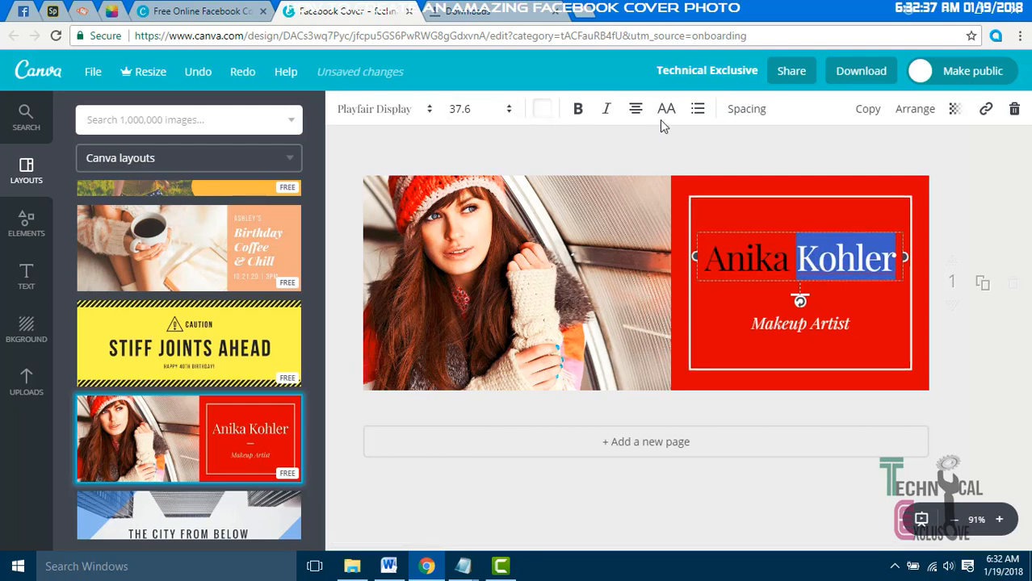
pyautogui.click(391, 112)
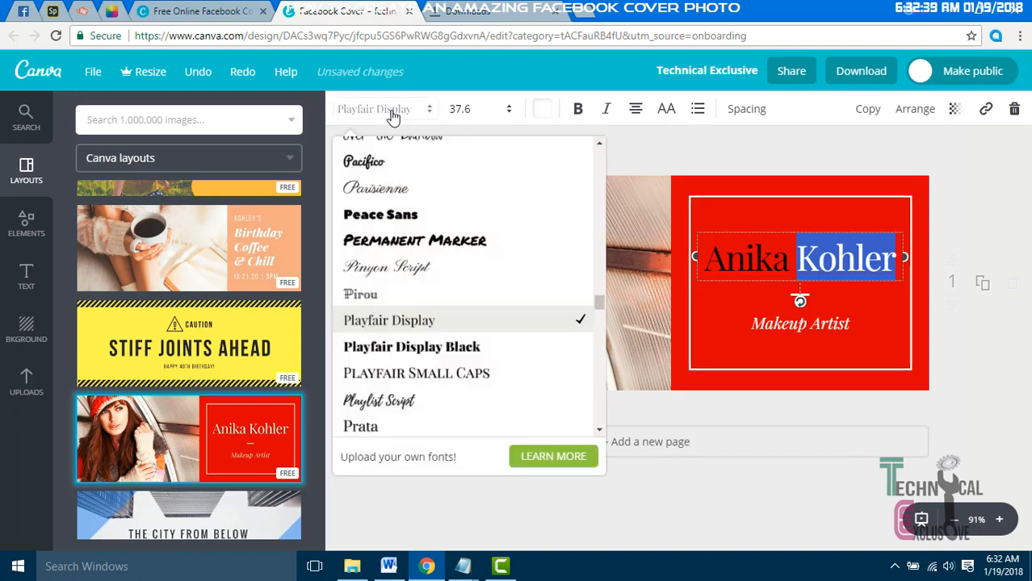
pyautogui.click(381, 402)
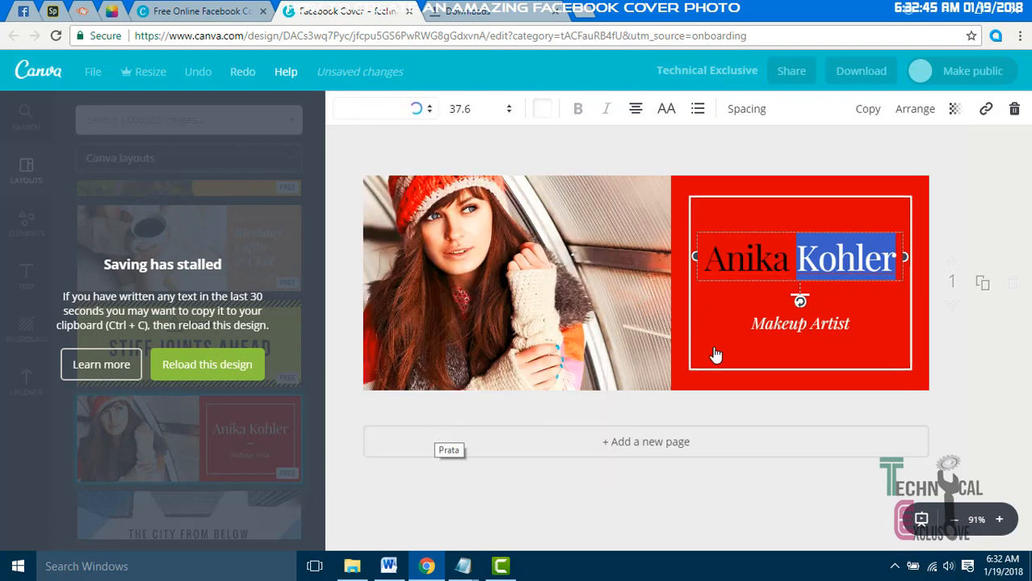
pyautogui.click(940, 317)
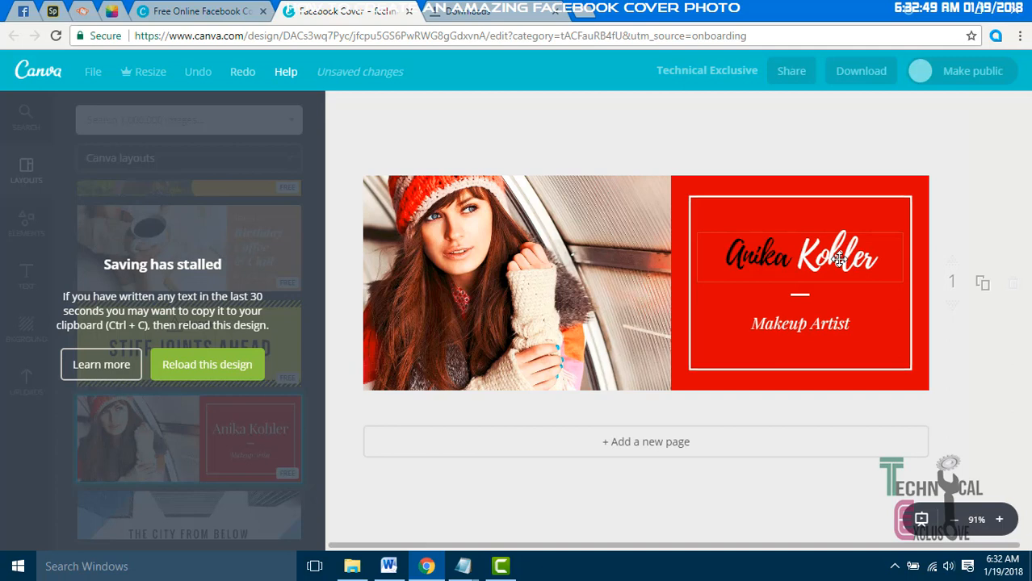
pyautogui.doubleClick(839, 258)
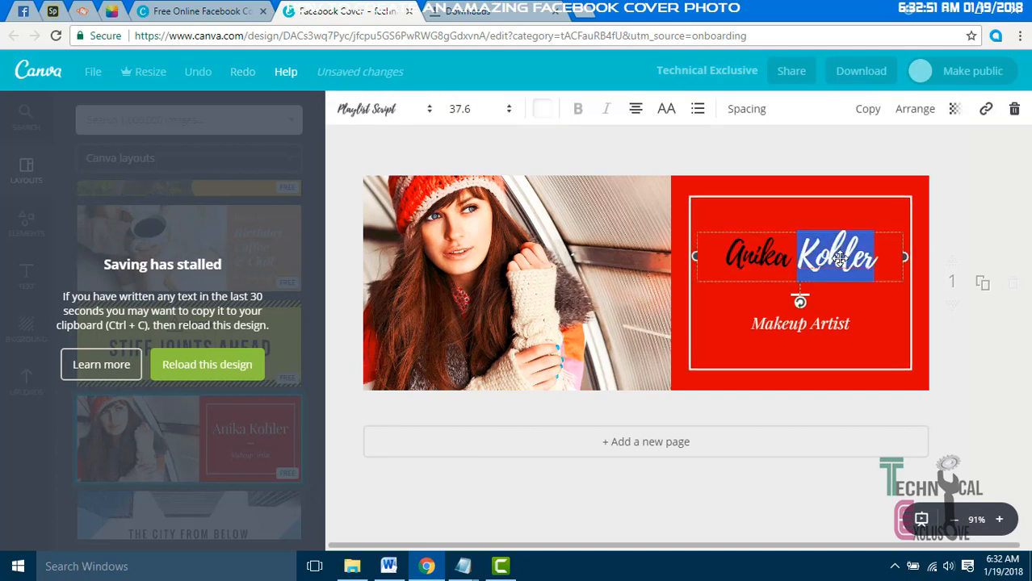
# - Set the font size of the "Makeup Artist" subtitle to 10
pyautogui.click(768, 326)
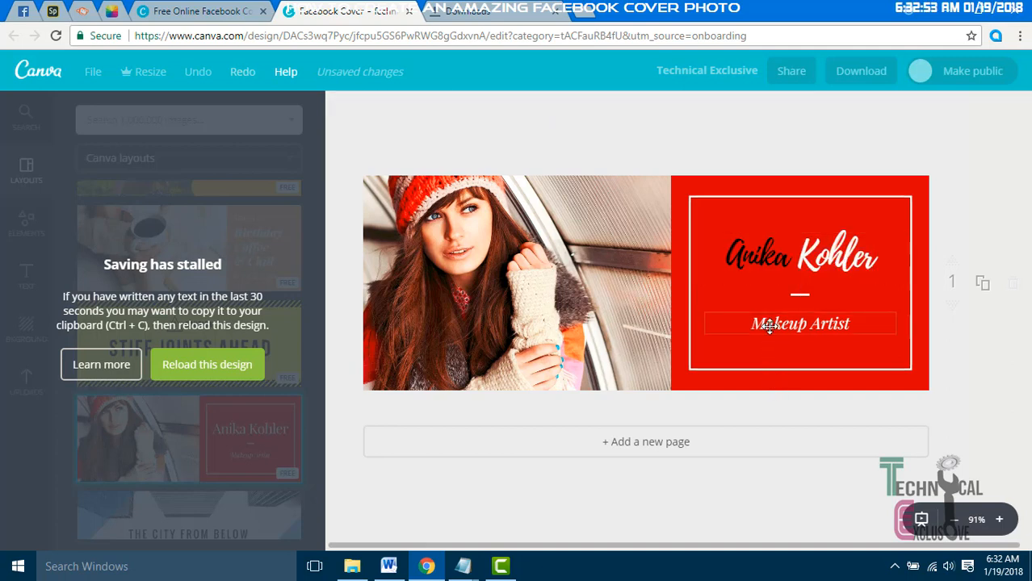
pyautogui.doubleClick(769, 326)
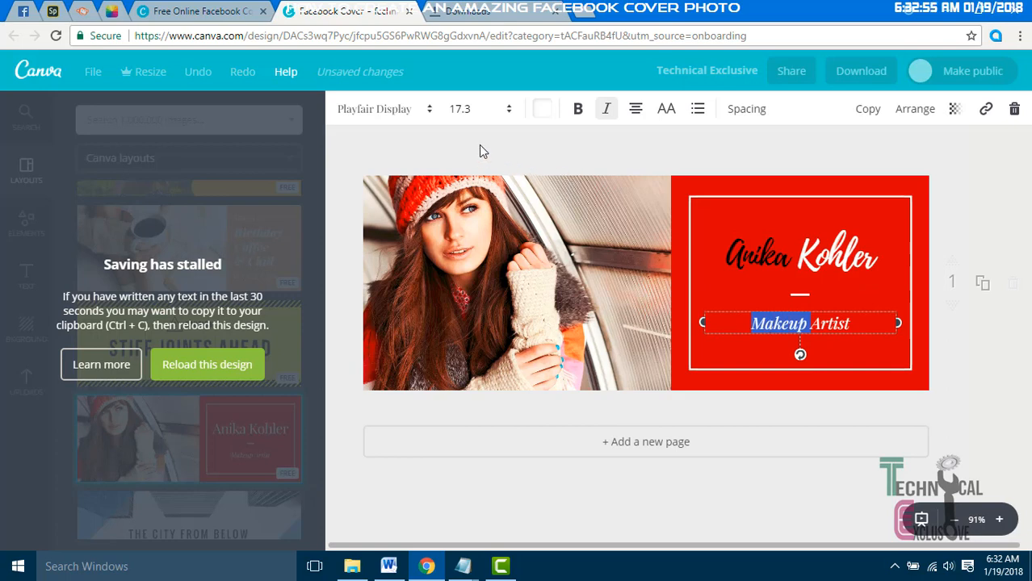
pyautogui.click(507, 109)
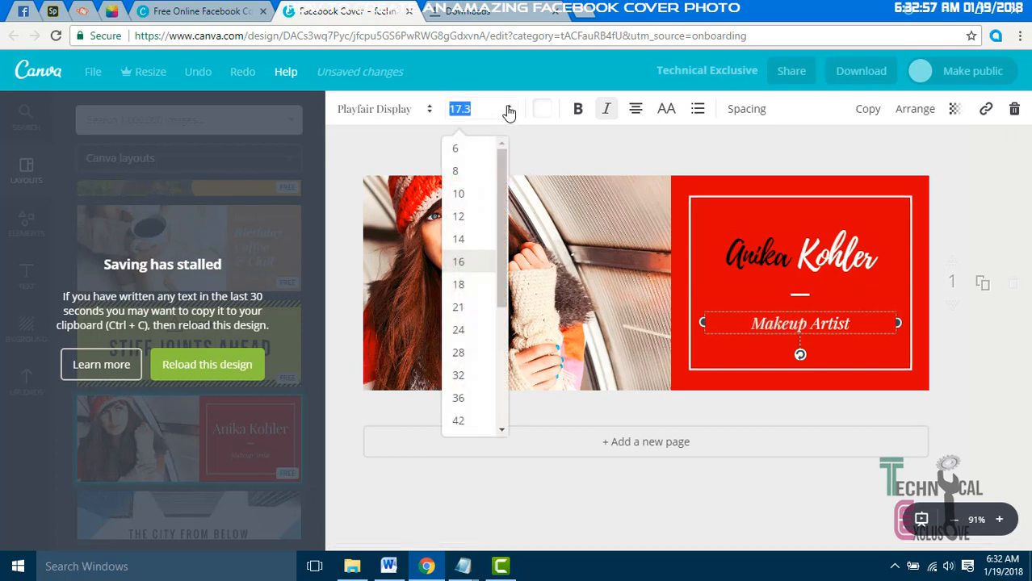
pyautogui.click(460, 194)
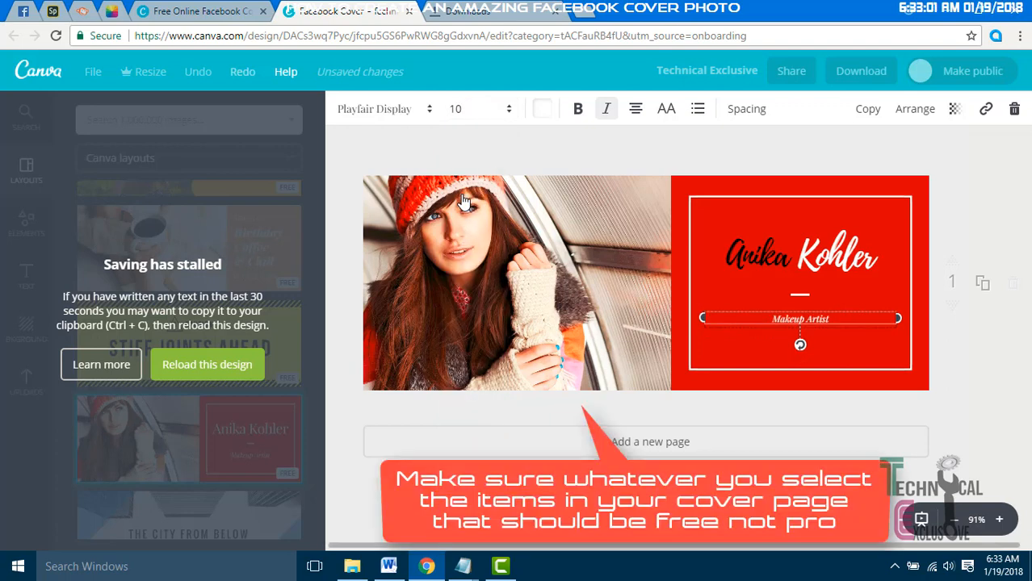
# - Make the "Makeup Artist" subtitle bold with letter spacing 210 and line height 1.42
pyautogui.click(578, 110)
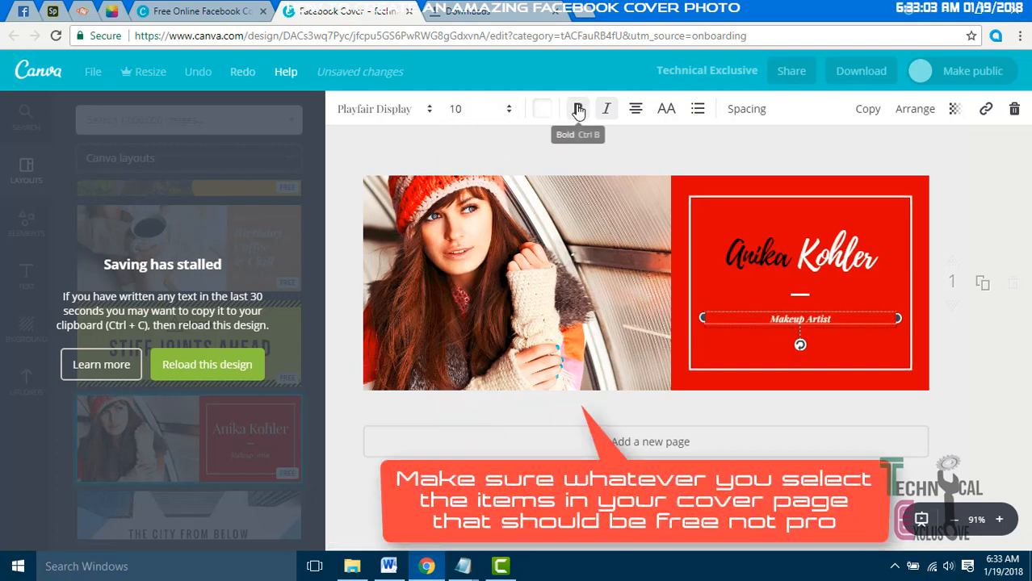
pyautogui.click(745, 112)
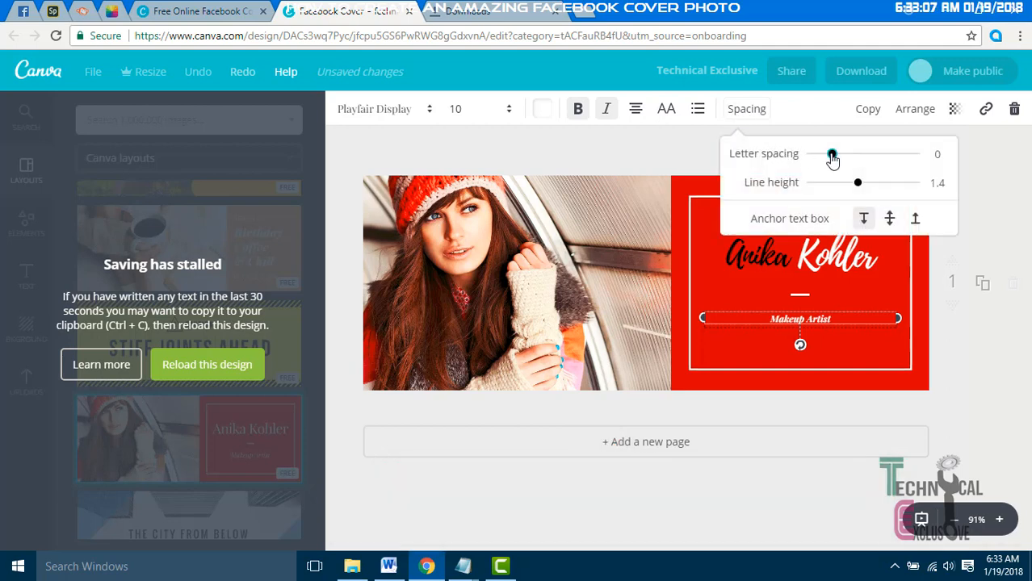
pyautogui.moveTo(832, 159); pyautogui.dragTo(860, 192)
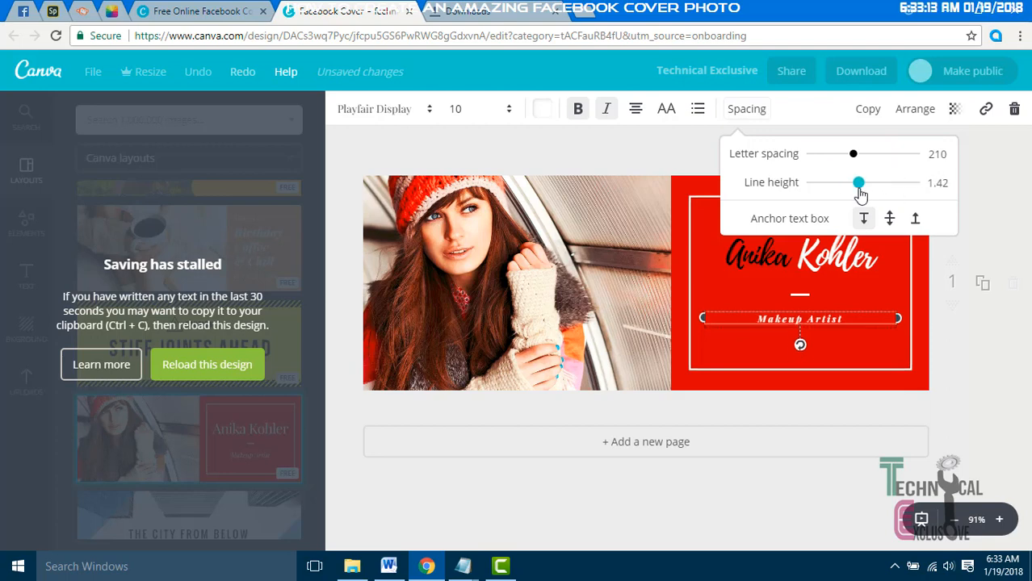
# - Try bulleted list formatting on the "Makeup Artist" subtitle and turn it back off
pyautogui.click(697, 113)
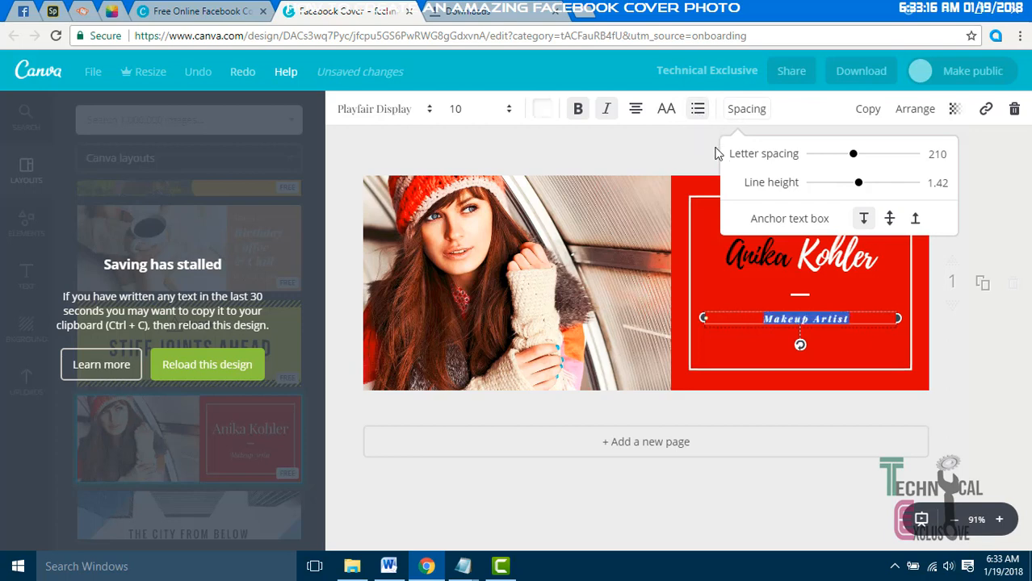
pyautogui.click(746, 113)
pyautogui.click(697, 113)
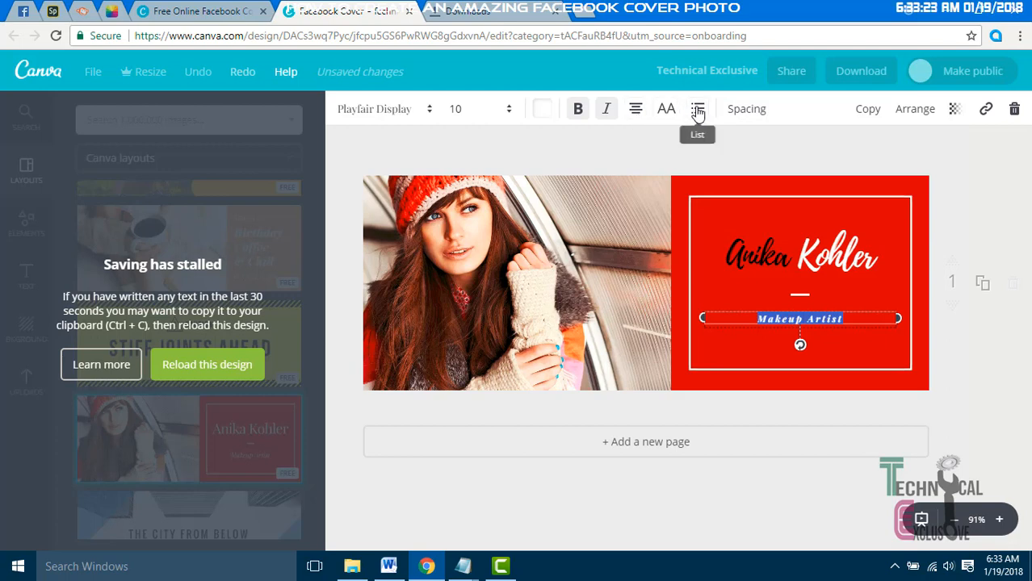
pyautogui.click(698, 112)
pyautogui.click(698, 112)
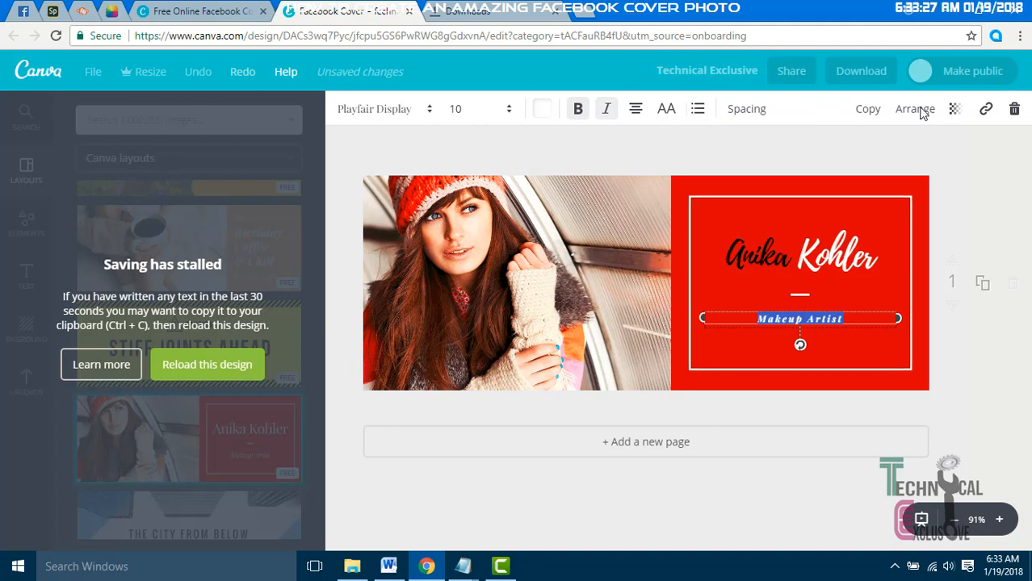
# - Set the transparency of the name heading to 28
pyautogui.doubleClick(836, 256)
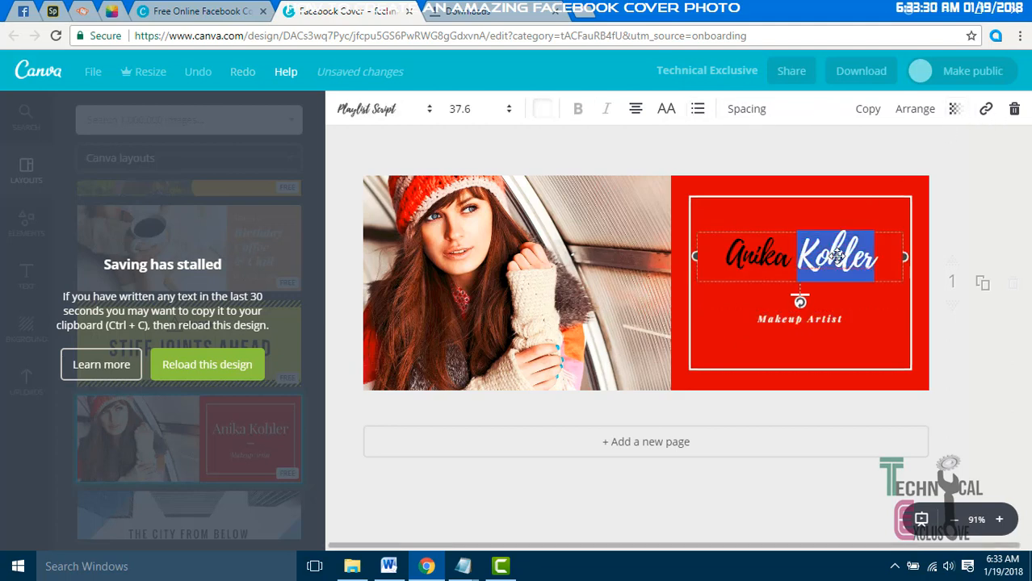
pyautogui.click(956, 114)
pyautogui.moveTo(930, 160); pyautogui.dragTo(854, 169)
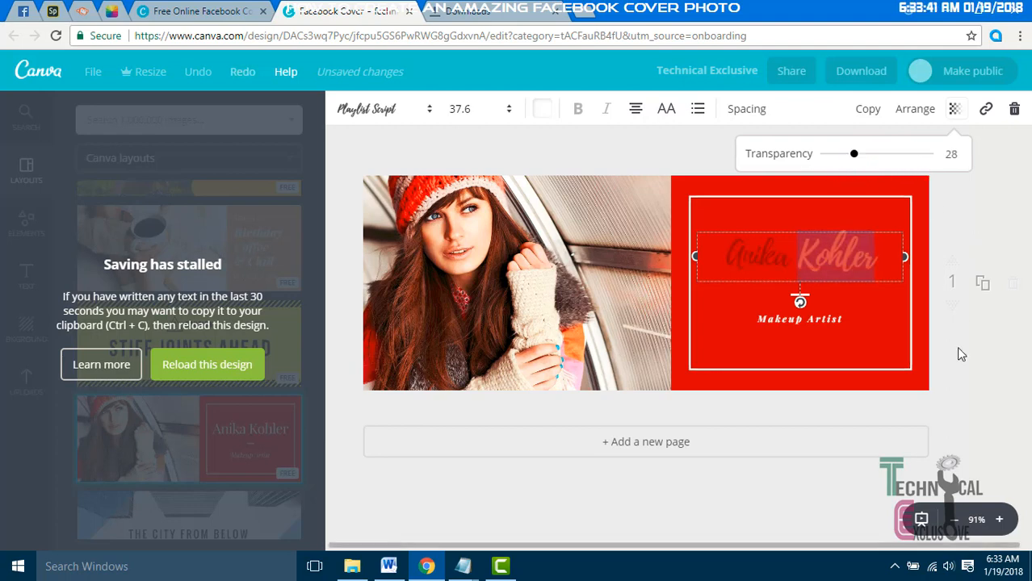
pyautogui.click(791, 416)
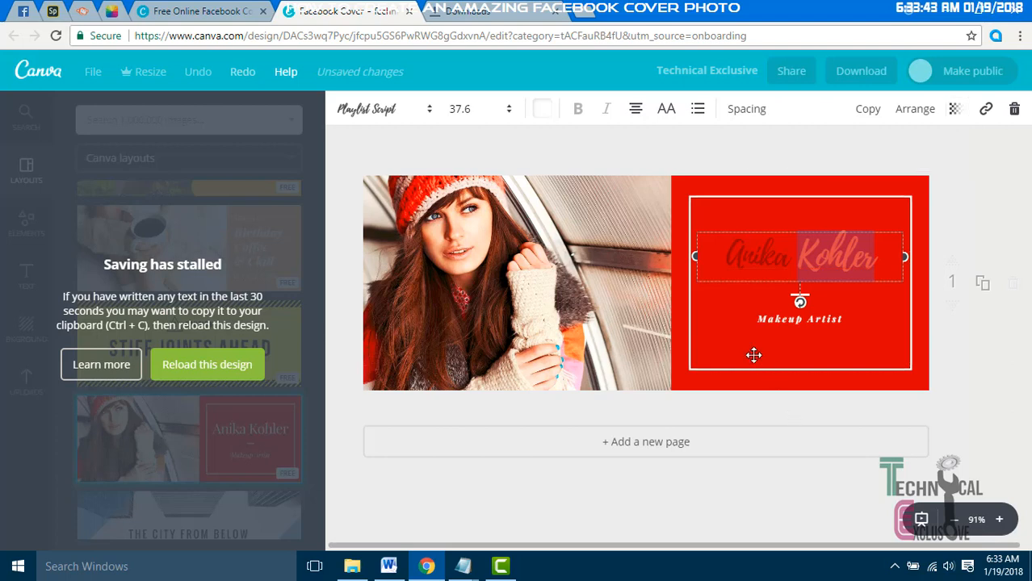
# - Deselect the photo of the woman and reload the design whose saving has stalled
pyautogui.click(491, 261)
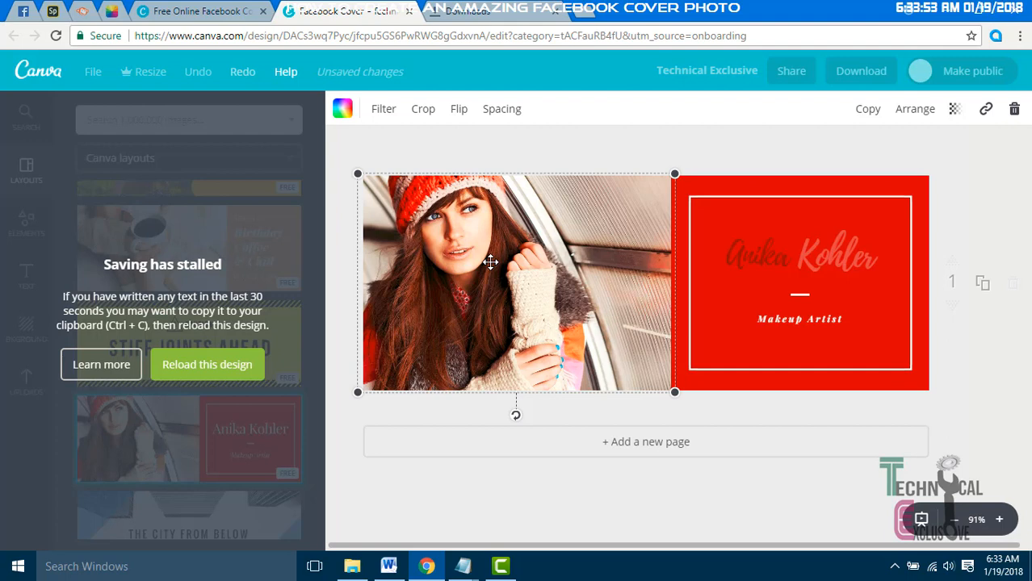
pyautogui.click(854, 140)
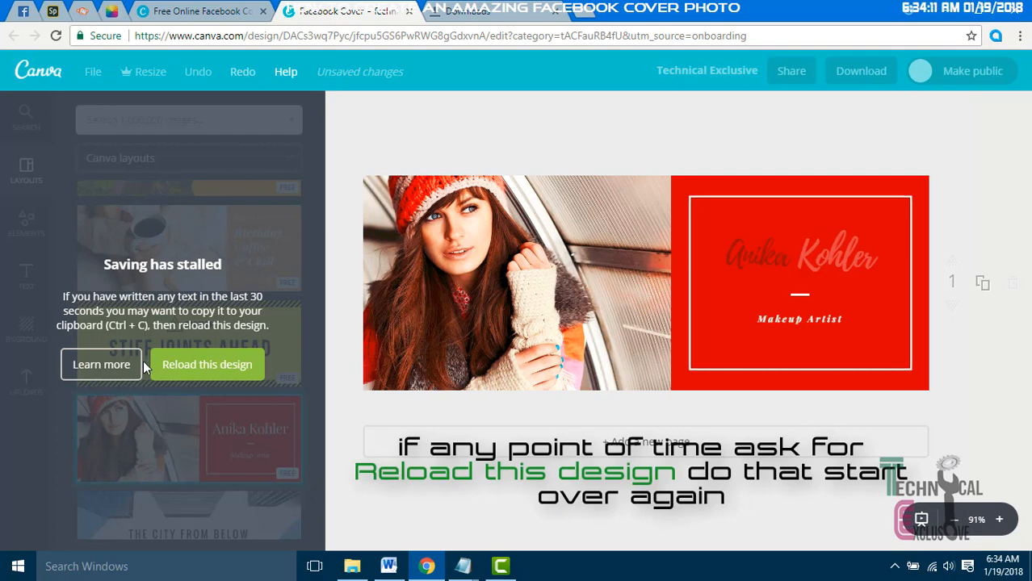
pyautogui.click(195, 376)
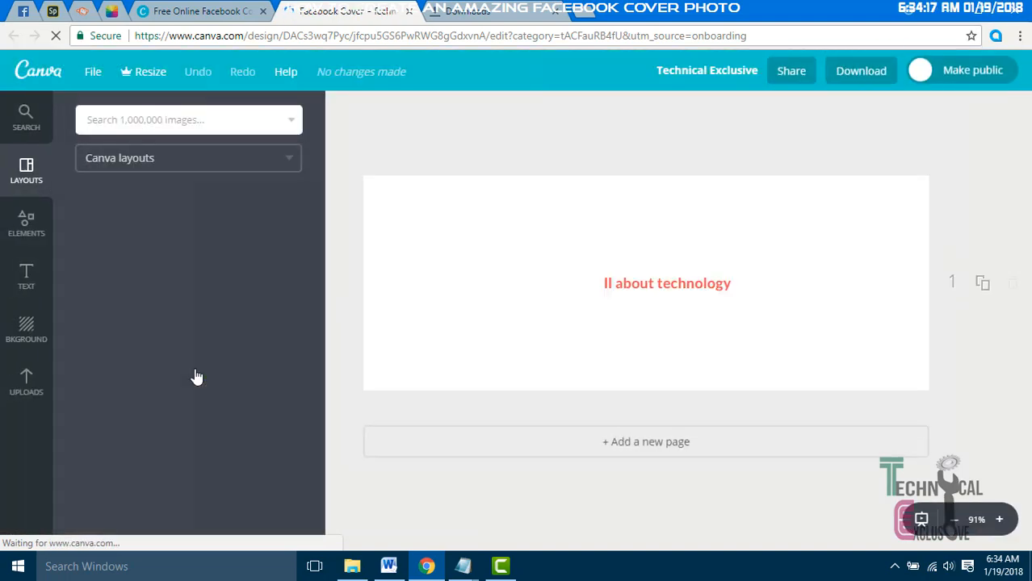
# - Delete all of the "ll about technology" text so the cover is blank
pyautogui.doubleClick(632, 290)
pyautogui.moveTo(603, 287); pyautogui.dragTo(736, 286)
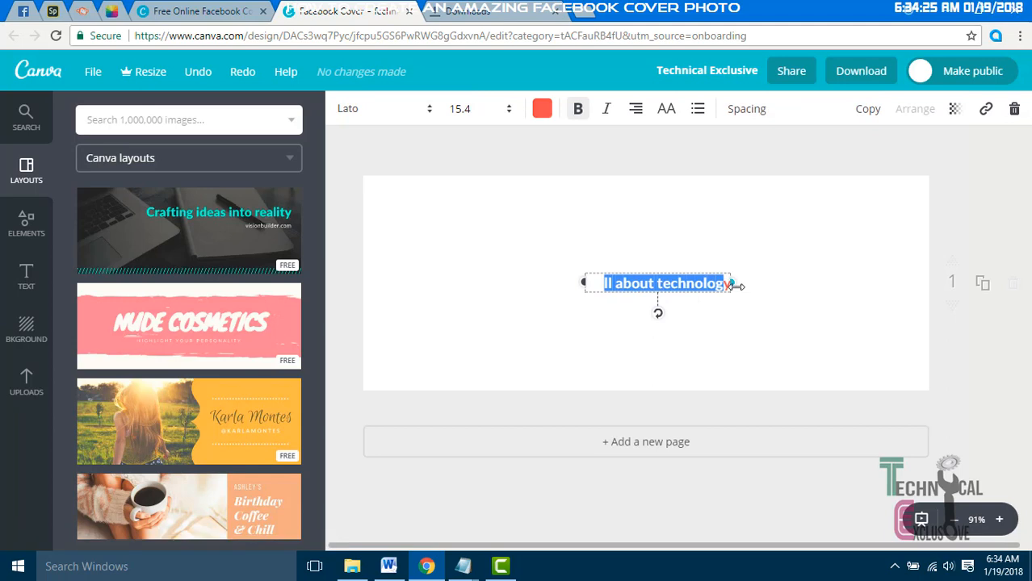
pyautogui.click(736, 287)
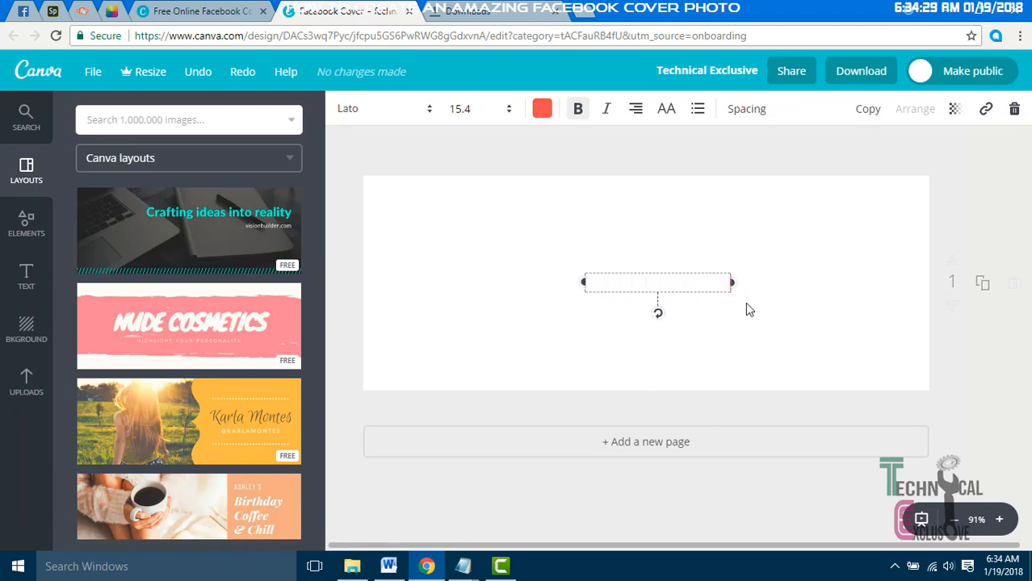
pyautogui.click(758, 319)
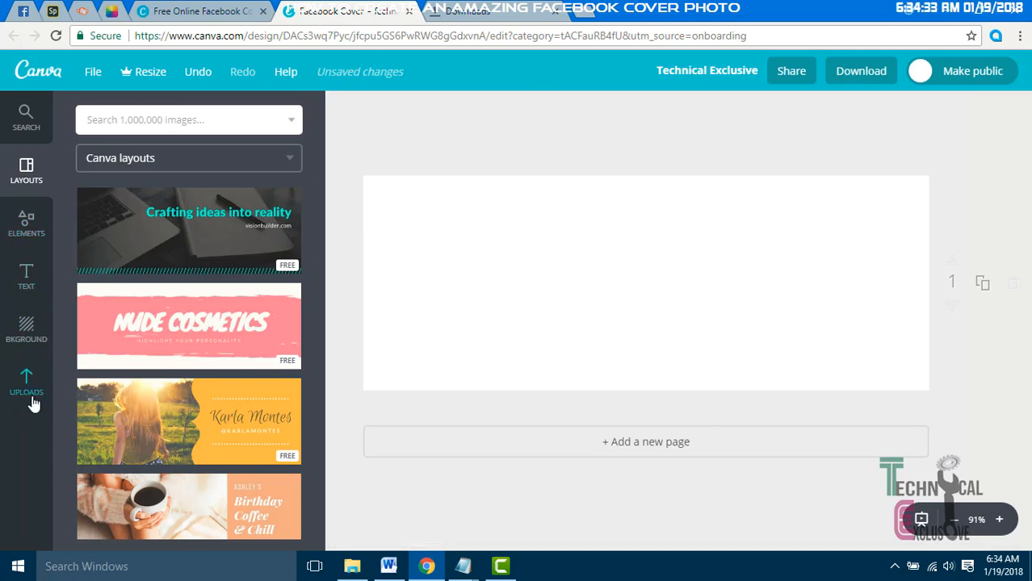
# - Try several default palette colors as the cover background and settle on pink
pyautogui.click(26, 346)
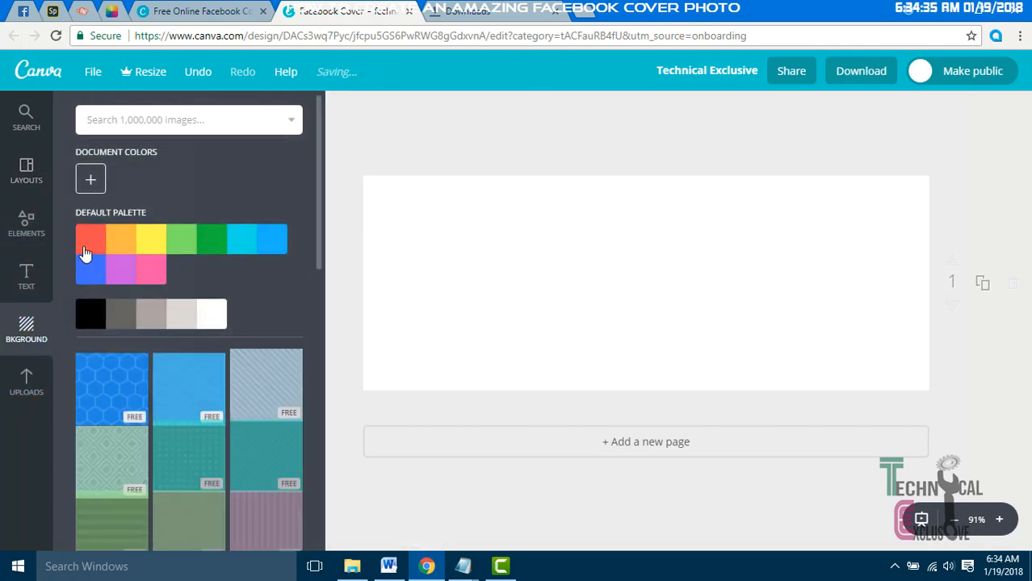
pyautogui.click(86, 253)
pyautogui.click(119, 246)
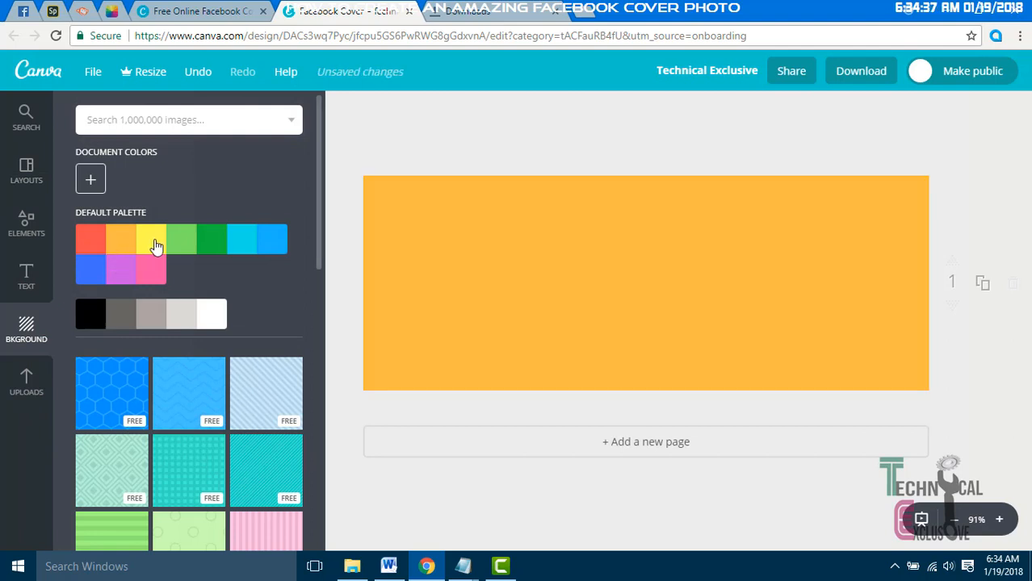
pyautogui.click(153, 248)
pyautogui.click(184, 250)
pyautogui.click(239, 251)
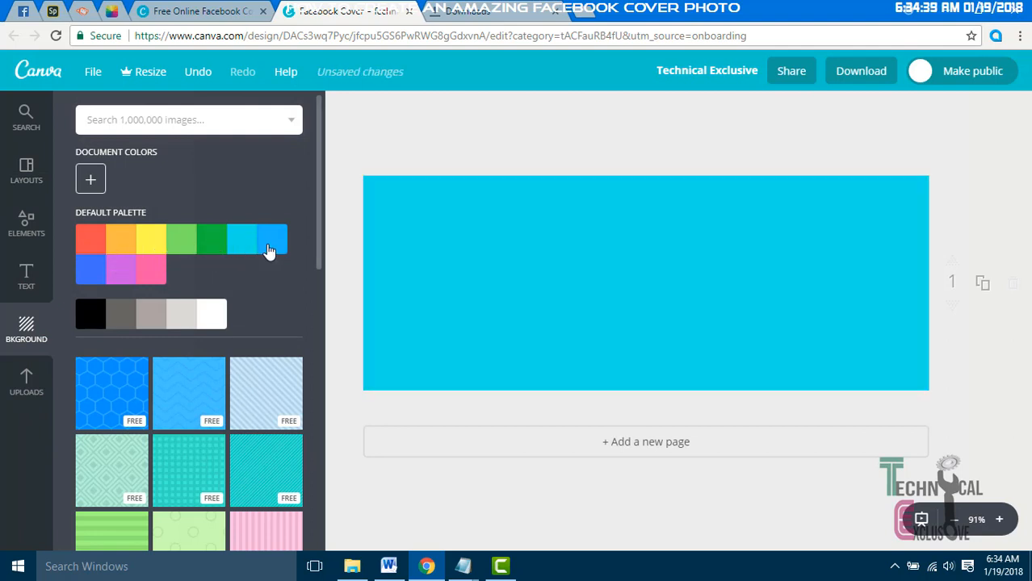
pyautogui.click(273, 251)
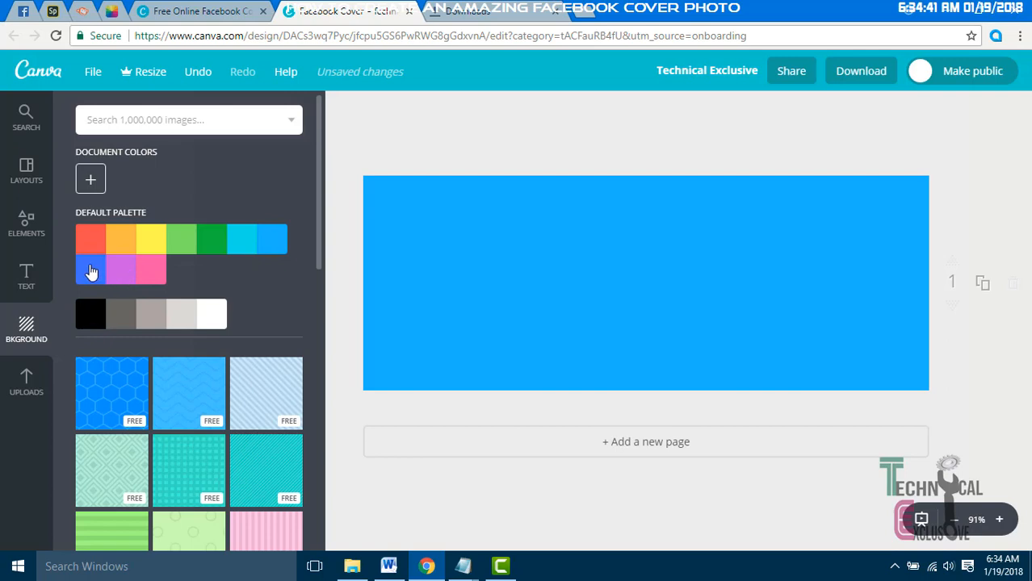
pyautogui.click(91, 273)
pyautogui.click(122, 272)
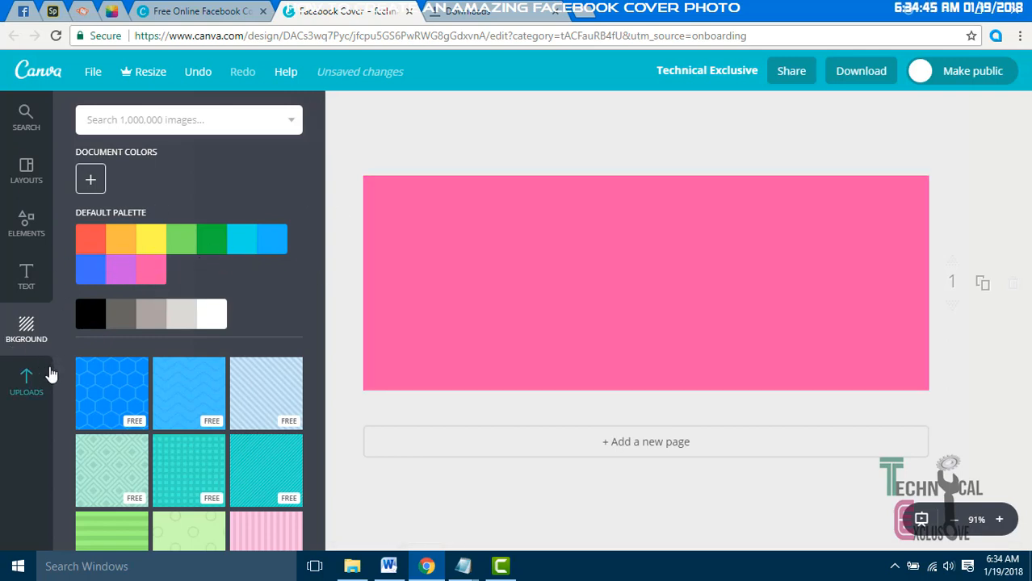
# - Add a heading to the cover and replace its placeholder text with "Technology Exclusive"
pyautogui.click(28, 279)
pyautogui.click(206, 207)
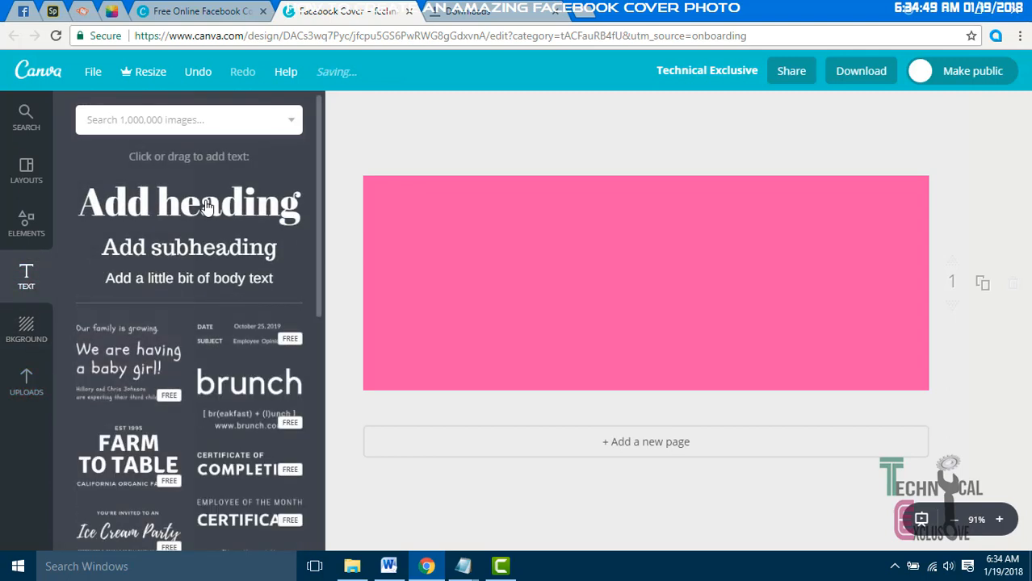
pyautogui.doubleClick(596, 307)
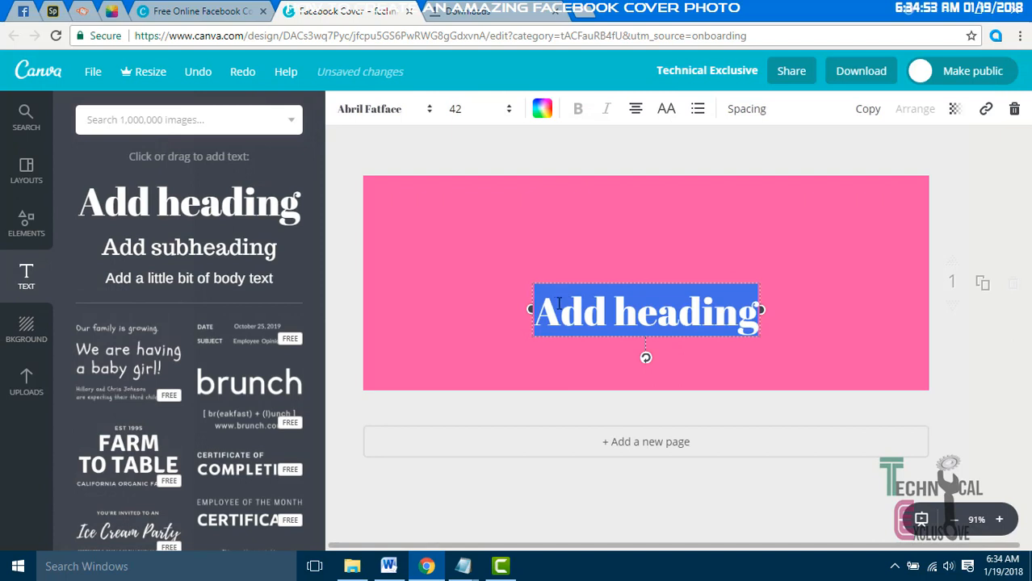
pyautogui.write('Te')
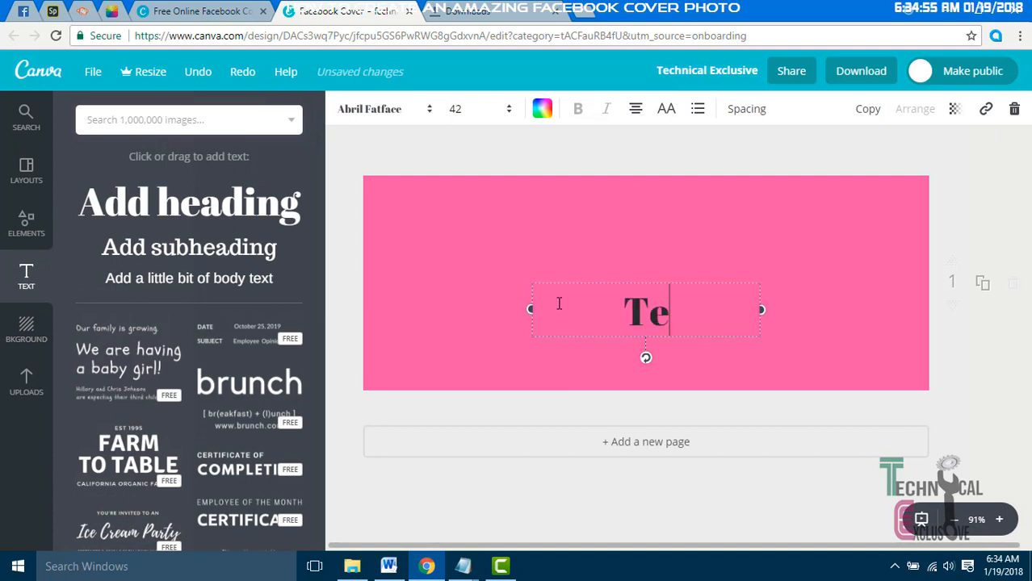
pyautogui.write('chnol')
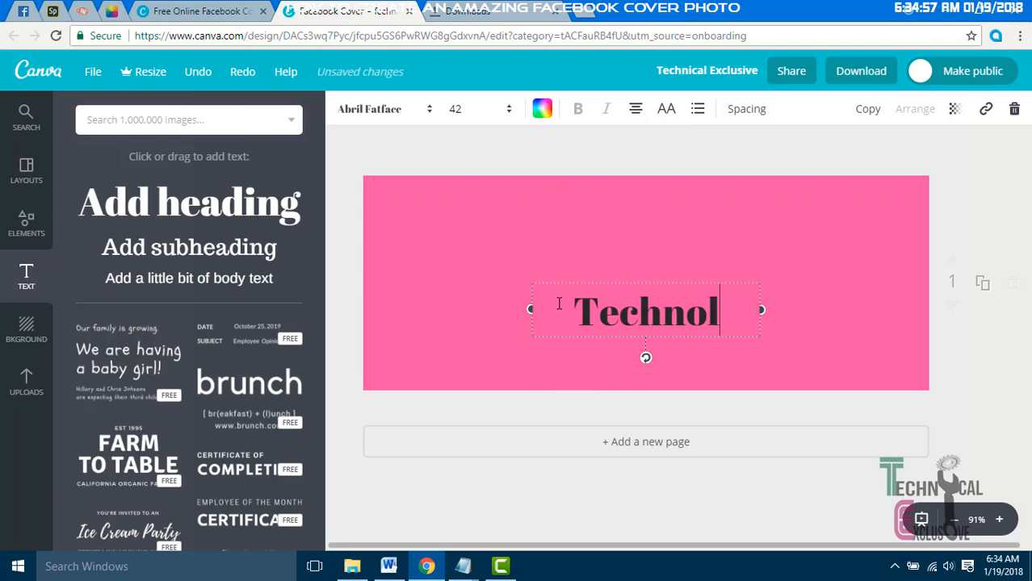
pyautogui.write('ogy')
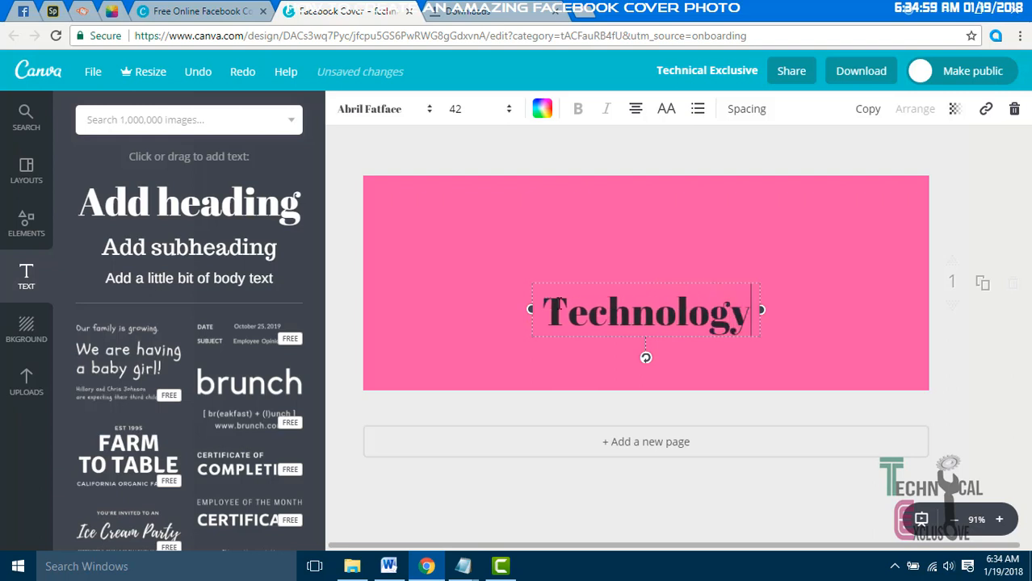
pyautogui.write(' E')
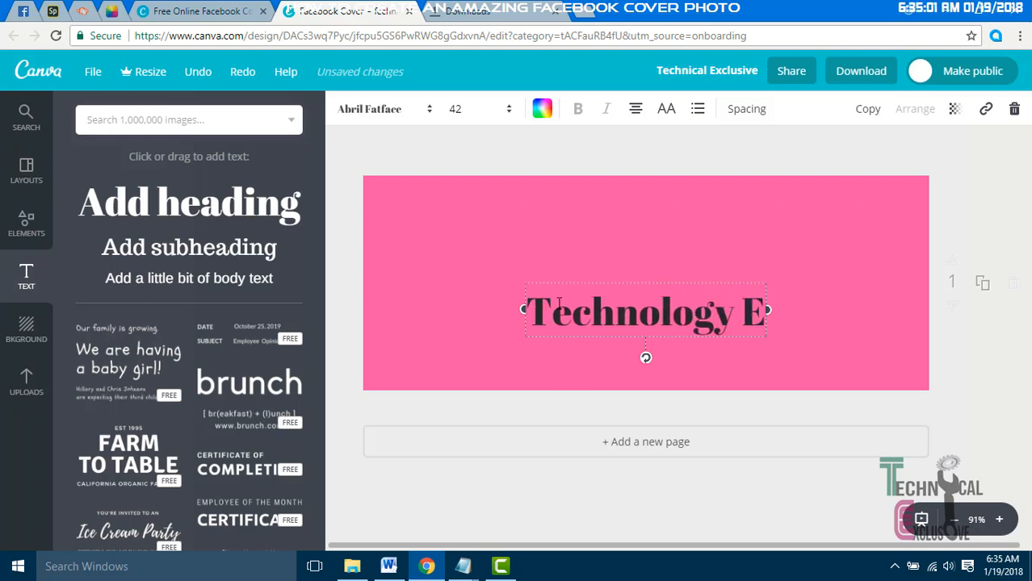
pyautogui.write('xclus')
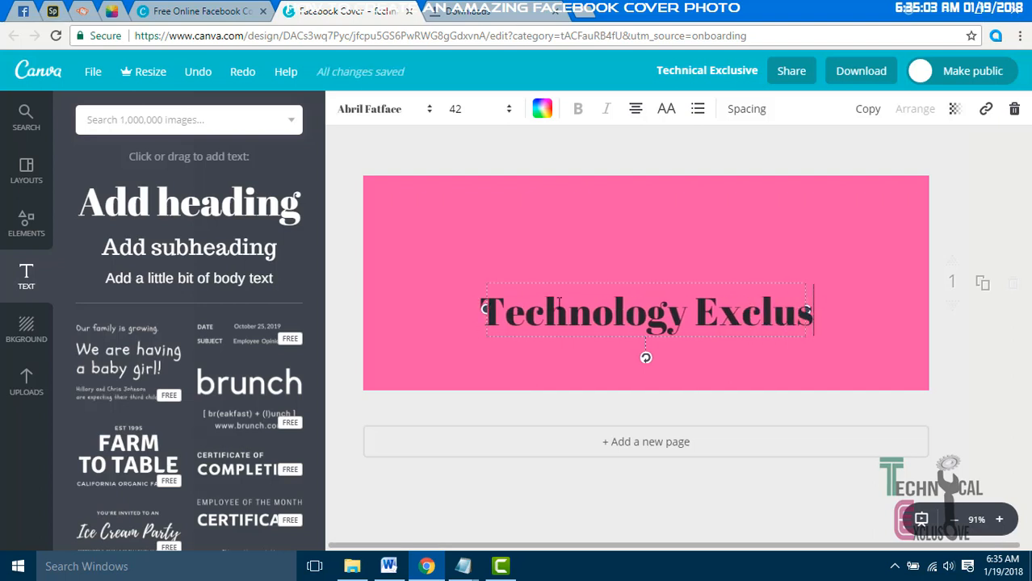
pyautogui.write('ive')
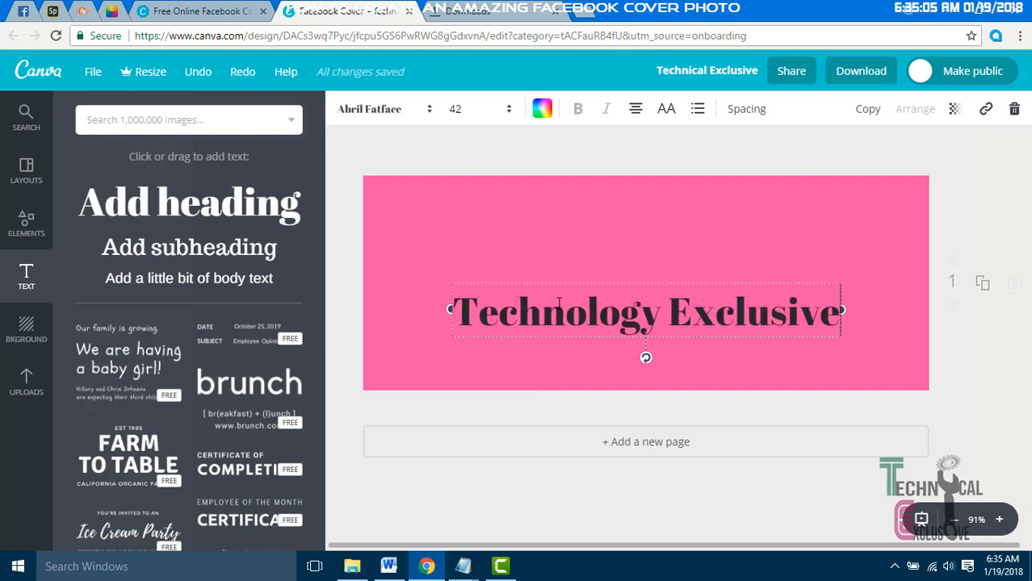
# - Color the "Technology Exclusive" heading white and move it to the upper part of the cover
pyautogui.moveTo(458, 313); pyautogui.dragTo(835, 326)
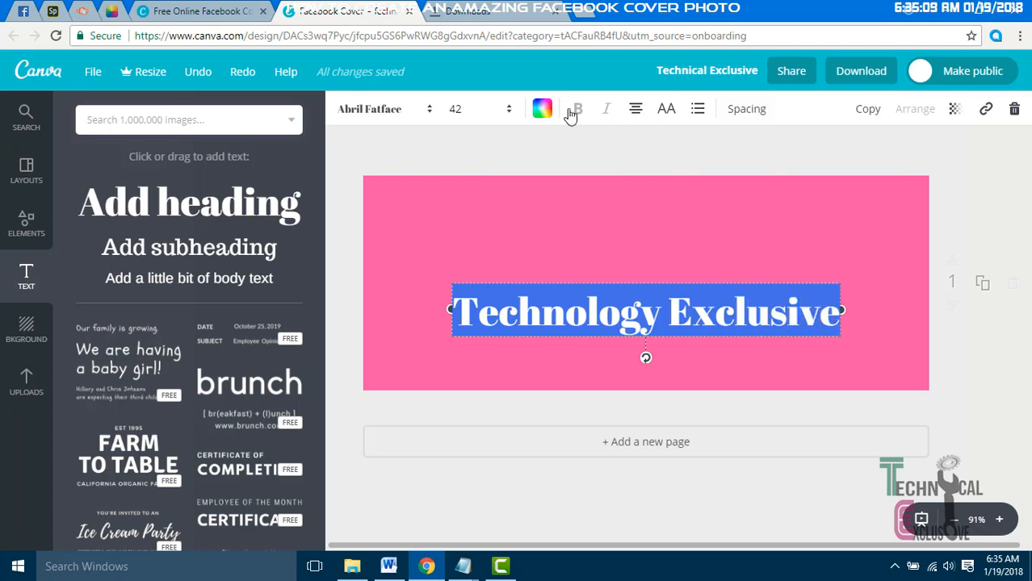
pyautogui.click(541, 109)
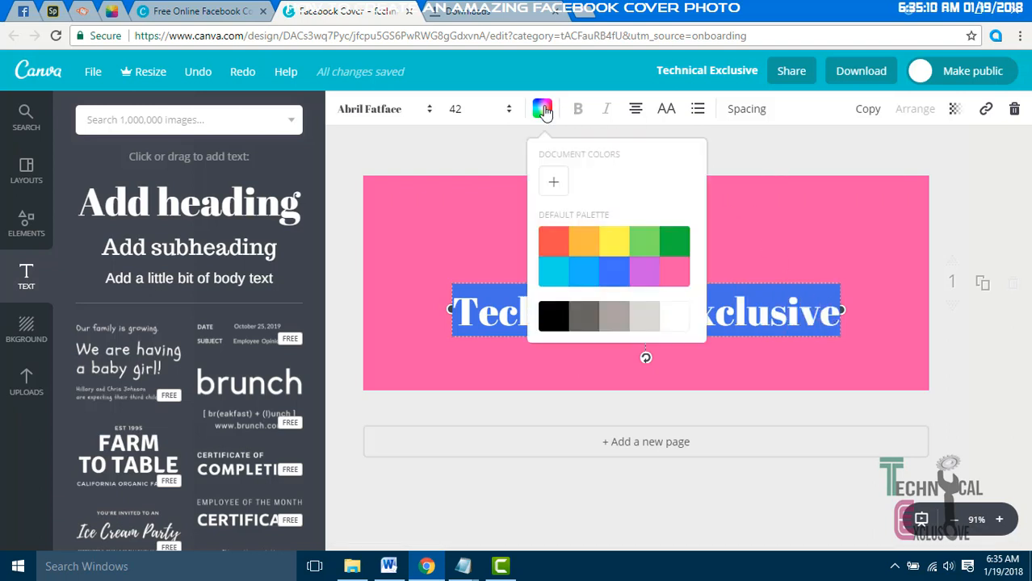
pyautogui.click(678, 325)
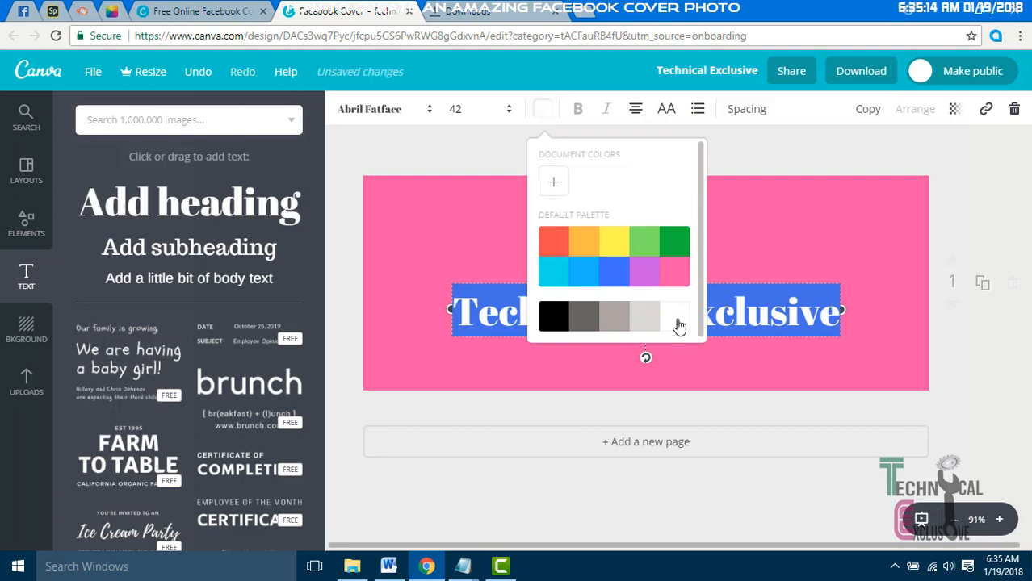
pyautogui.click(791, 405)
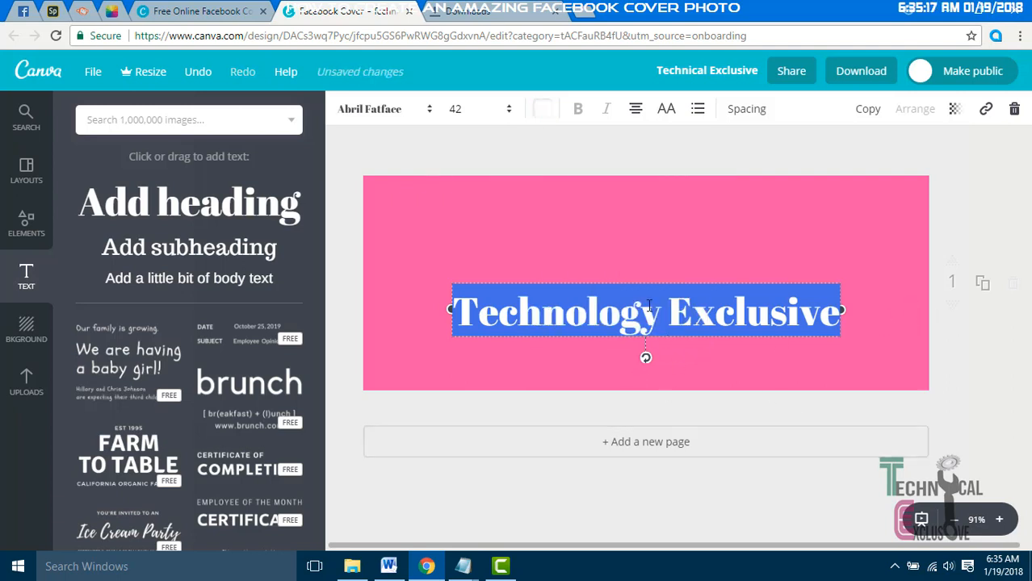
pyautogui.click(524, 354)
pyautogui.moveTo(613, 316); pyautogui.dragTo(616, 238)
# - Add a subheading to the cover and replace its placeholder text with "All about technology"
pyautogui.click(200, 254)
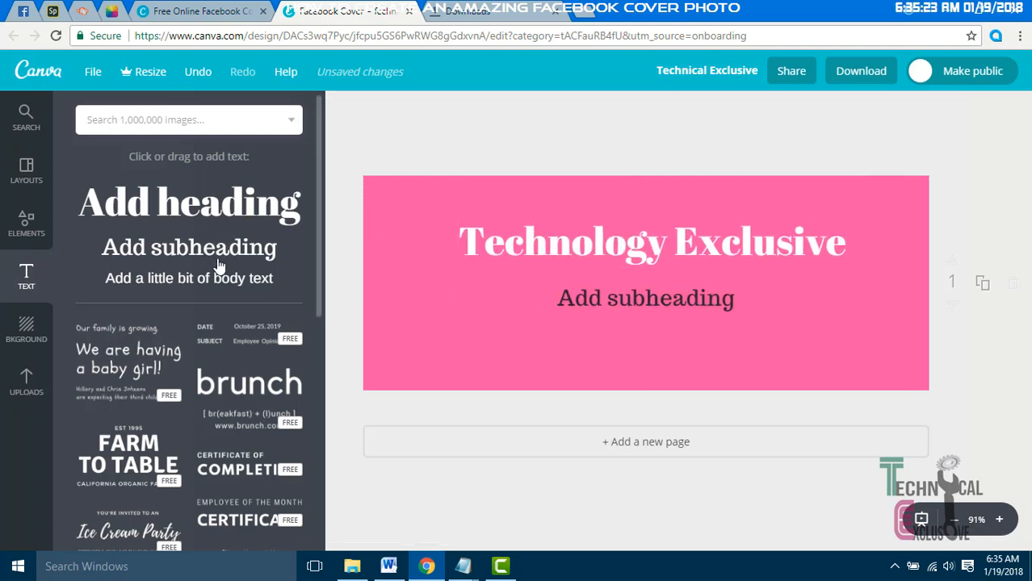
pyautogui.click(562, 297)
pyautogui.doubleClick(610, 296)
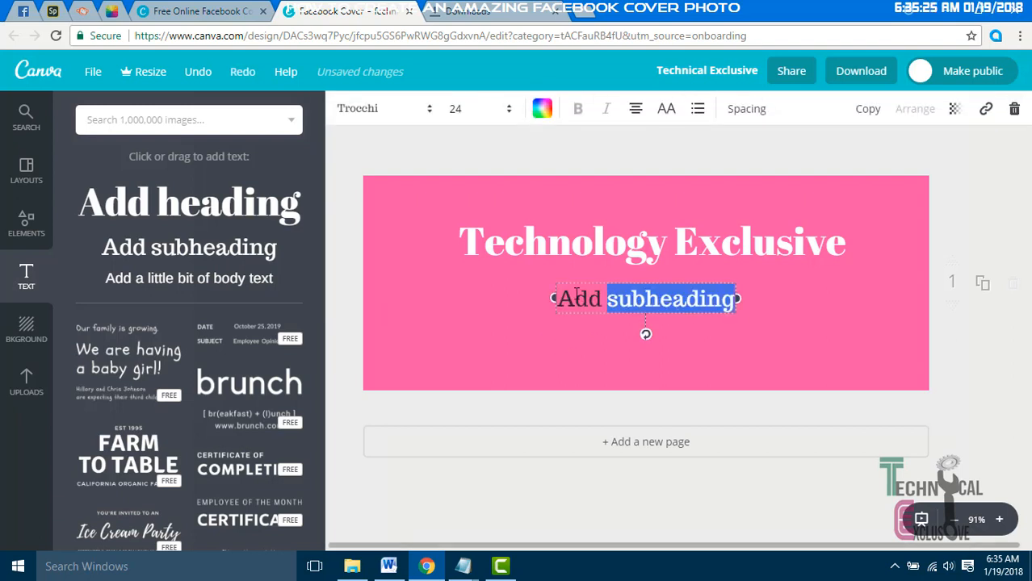
pyautogui.click(577, 295)
pyautogui.moveTo(563, 297); pyautogui.dragTo(744, 296)
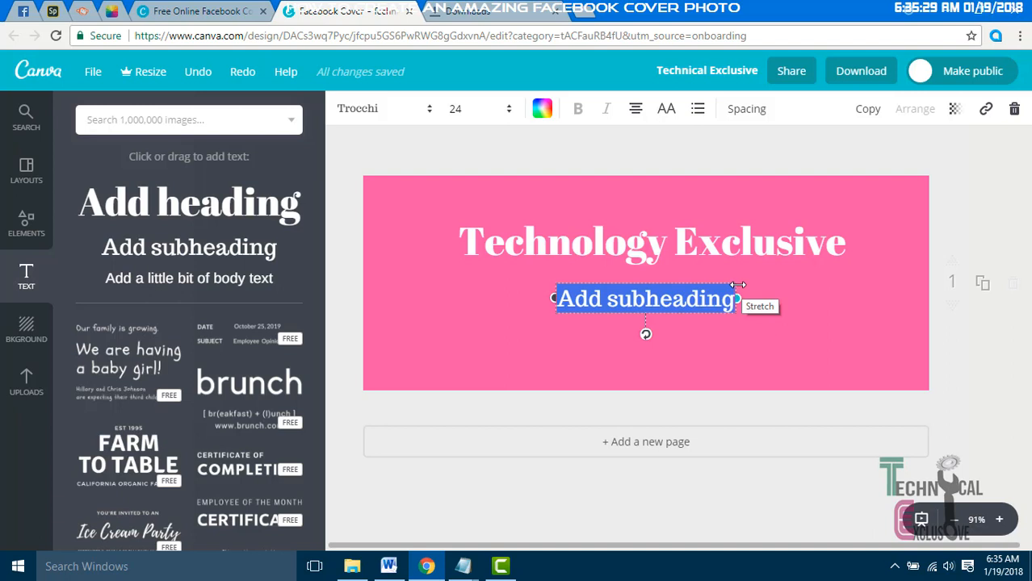
pyautogui.write('All')
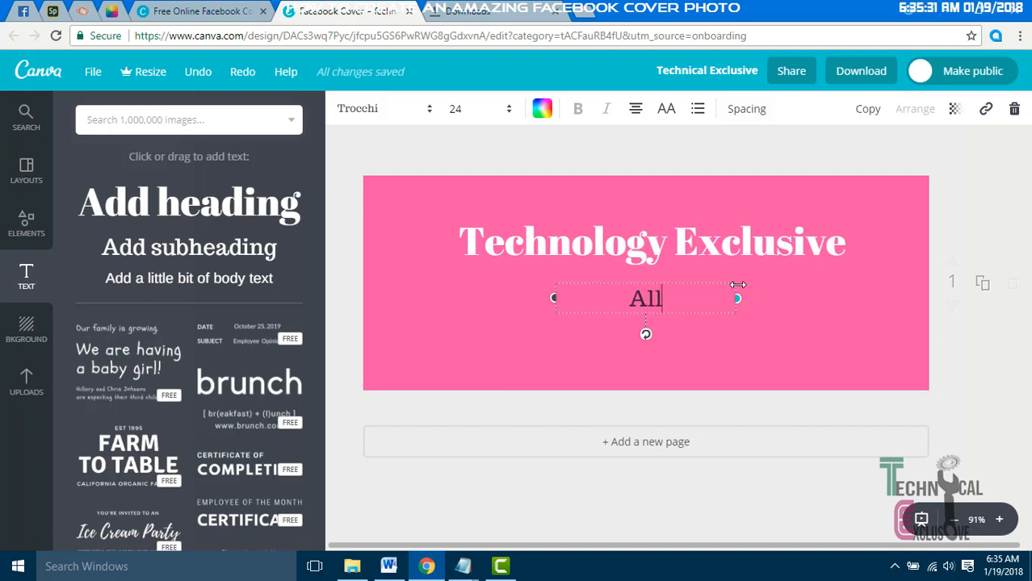
pyautogui.write(' ab')
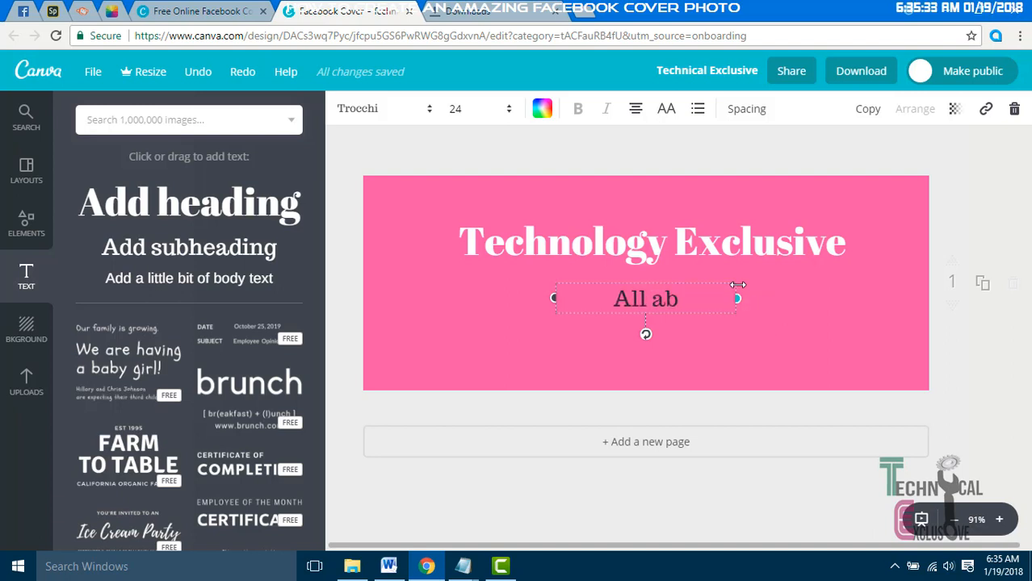
pyautogui.write('out te')
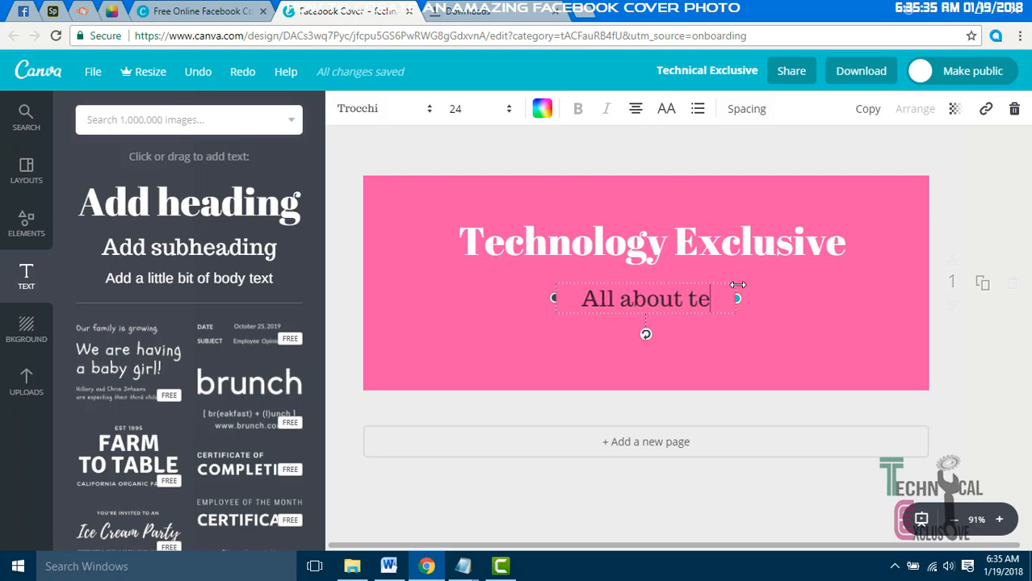
pyautogui.write('chnol')
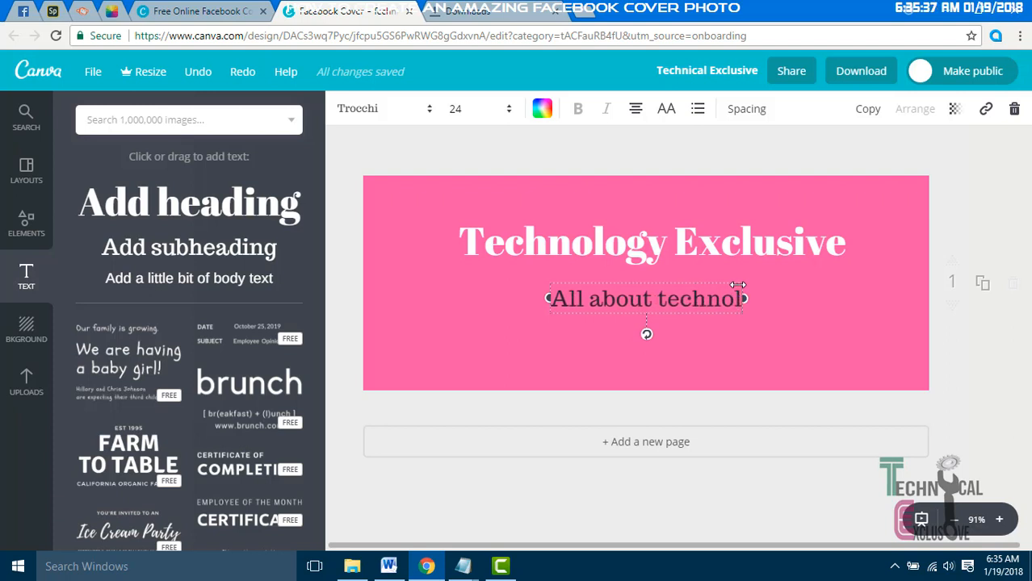
pyautogui.write('ogy')
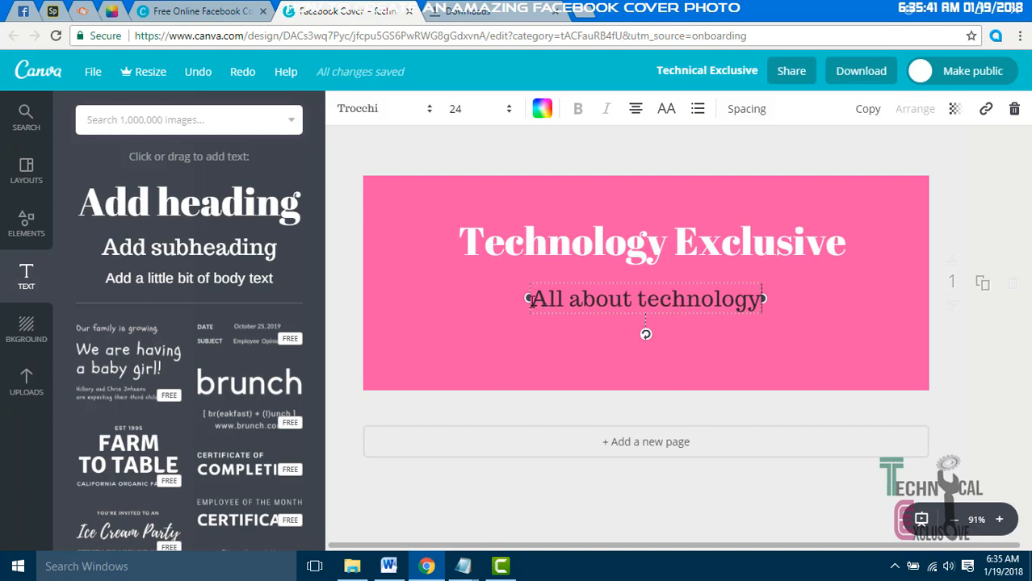
# - Change the font of the "All about technology" subheading to Berkshire Swash
pyautogui.moveTo(530, 298); pyautogui.dragTo(765, 300)
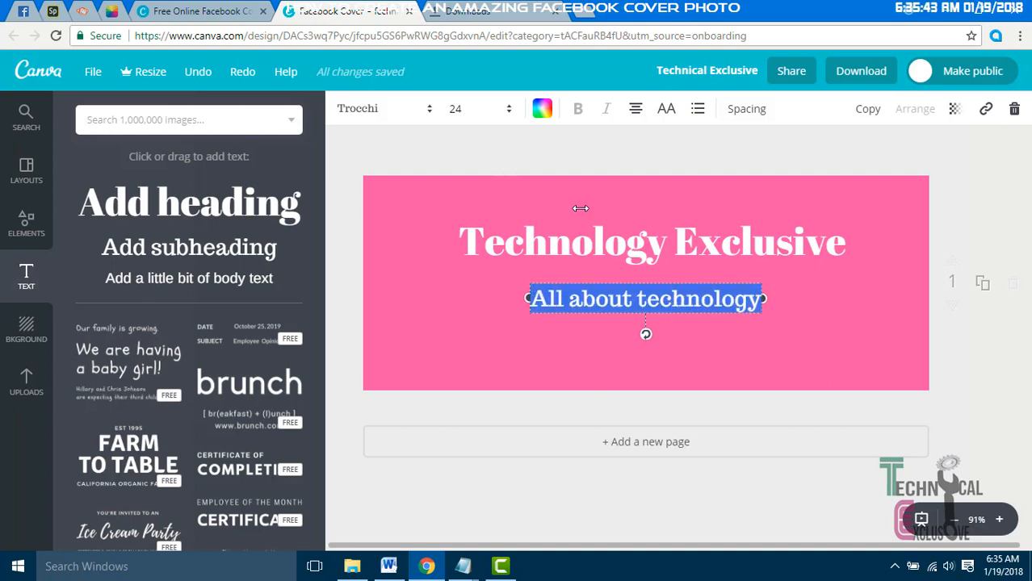
pyautogui.click(425, 113)
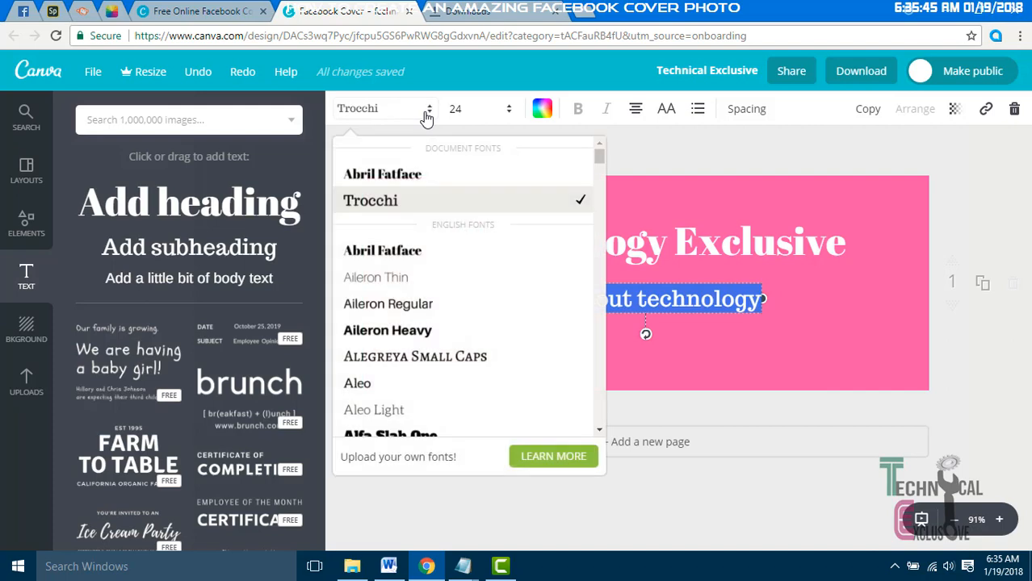
pyautogui.scroll(-3, 432, 331)
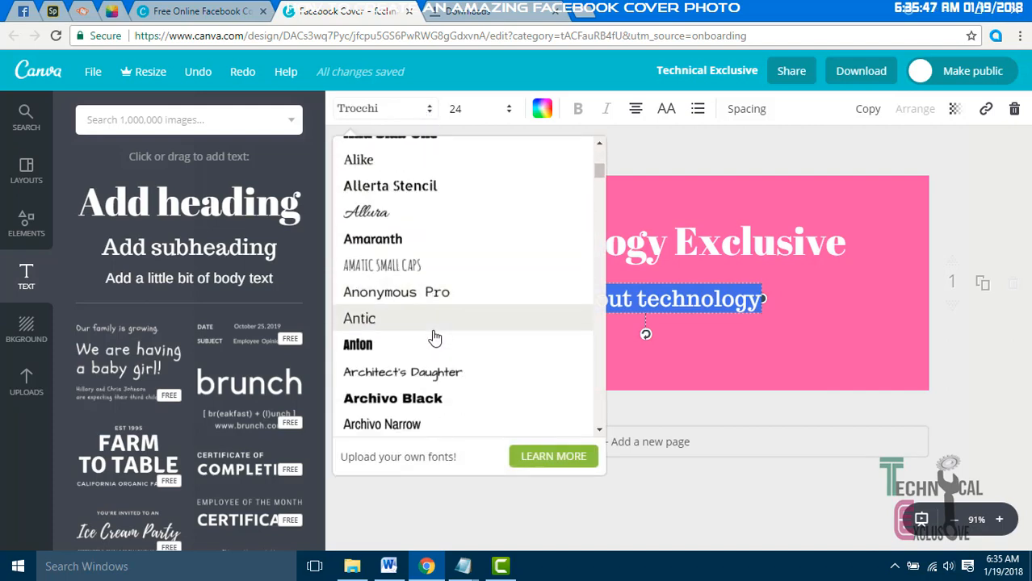
pyautogui.scroll(-4, 434, 337)
pyautogui.scroll(-4, 435, 339)
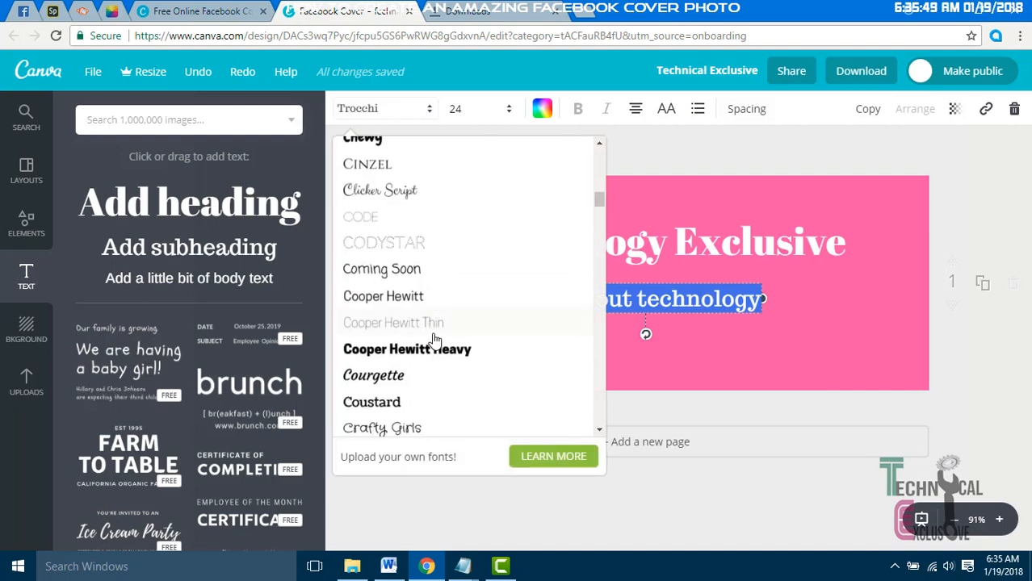
pyautogui.scroll(5, 434, 343)
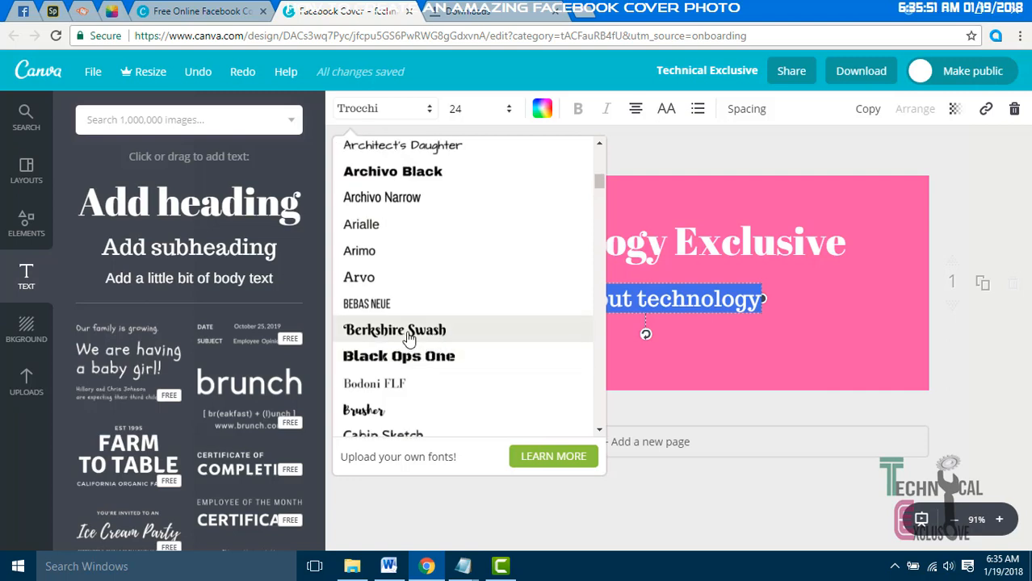
pyautogui.click(433, 339)
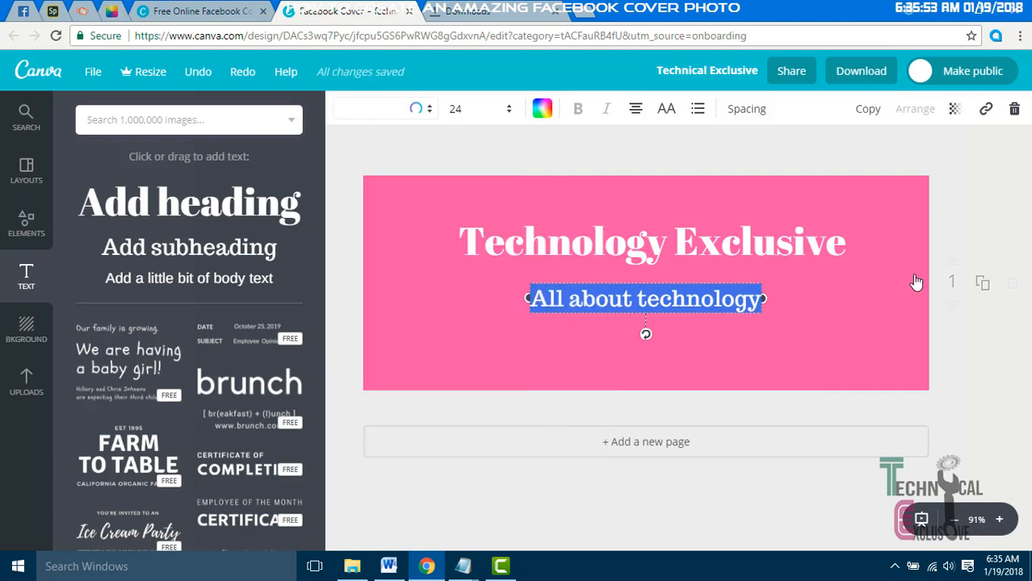
pyautogui.click(572, 345)
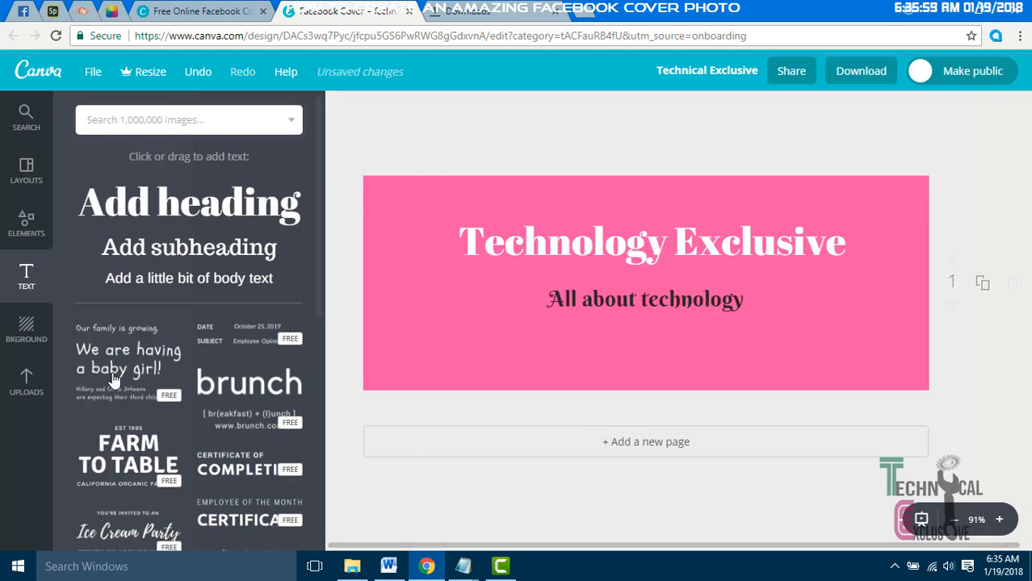
# - Browse the free photos and insert the mountain road photo on the cover
pyautogui.click(25, 230)
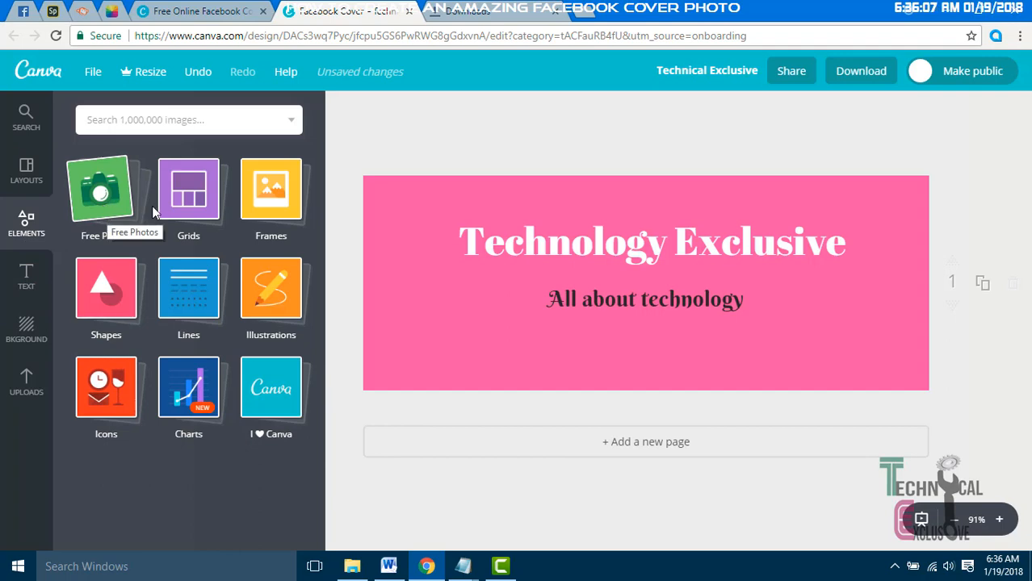
pyautogui.click(101, 218)
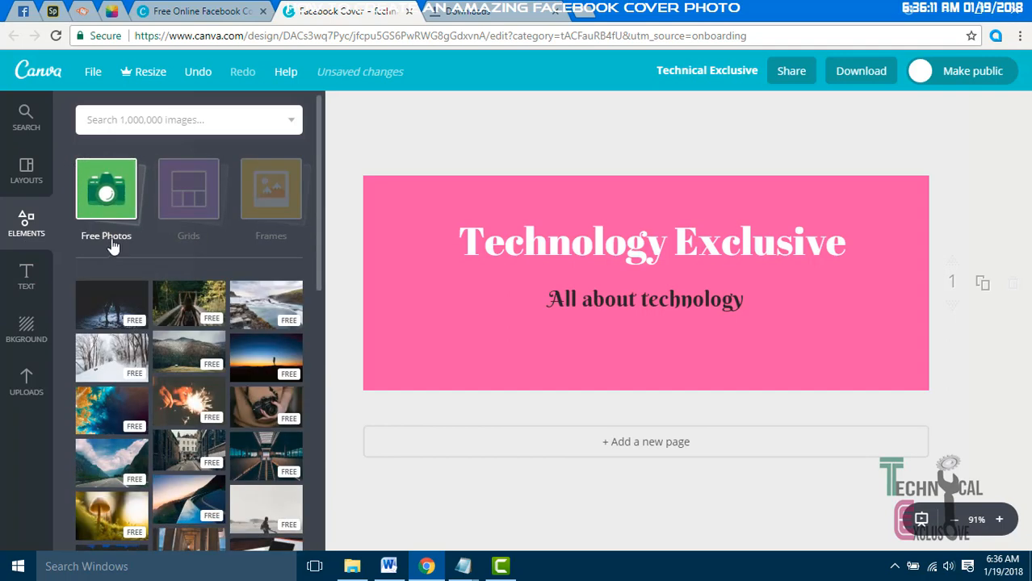
pyautogui.scroll(-4, 172, 405)
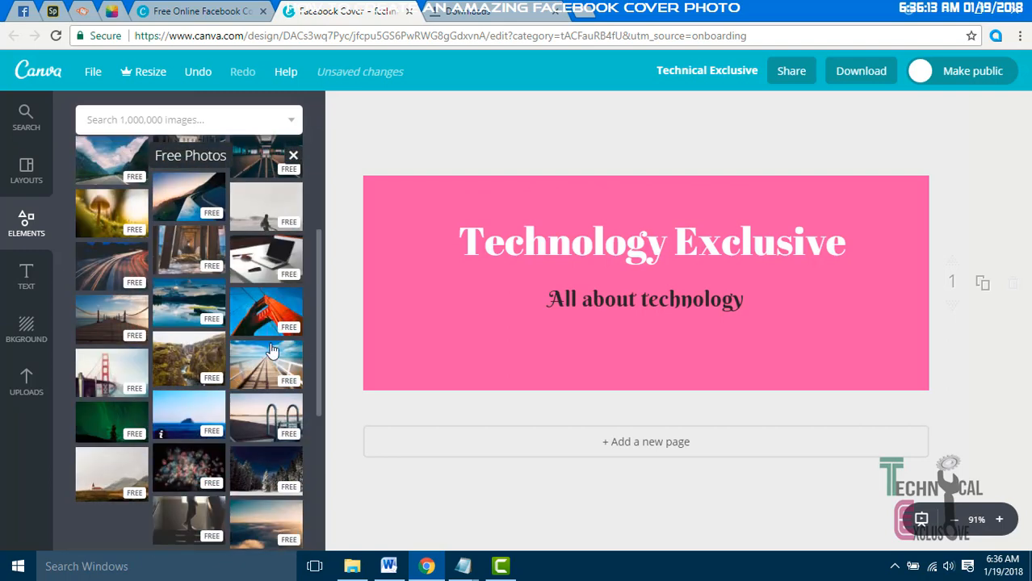
pyautogui.scroll(-3, 272, 413)
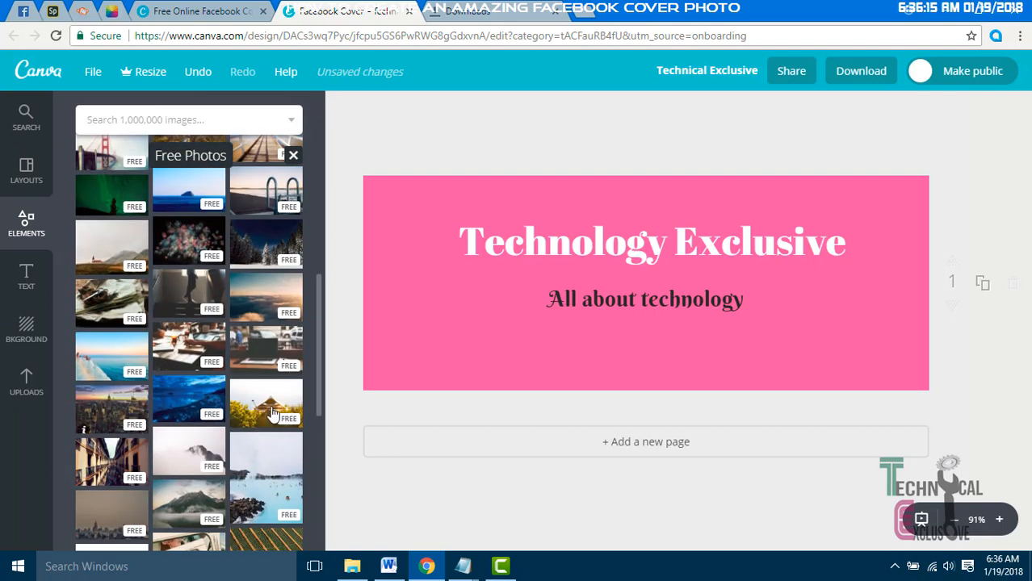
pyautogui.scroll(4, 139, 320)
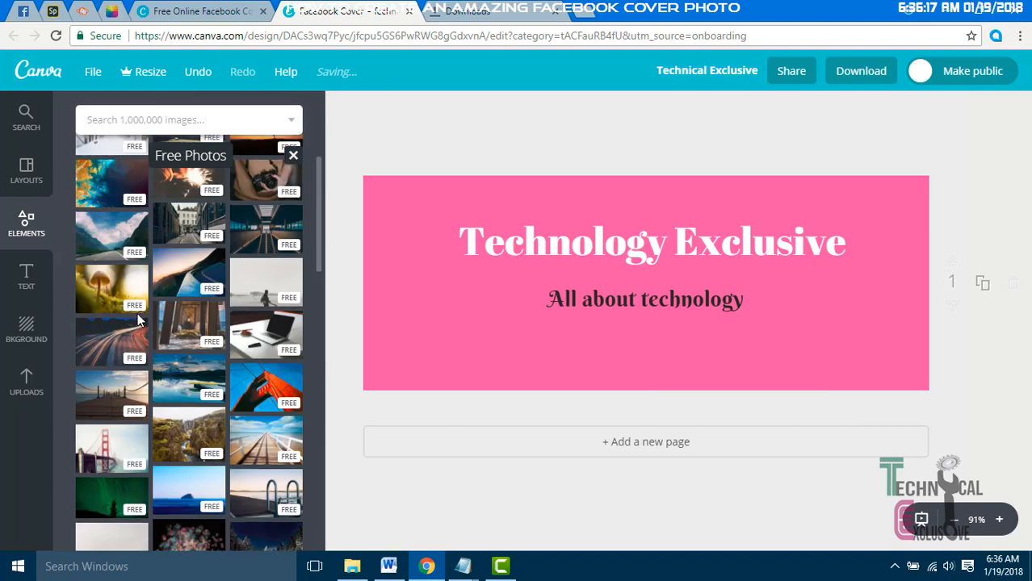
pyautogui.click(113, 236)
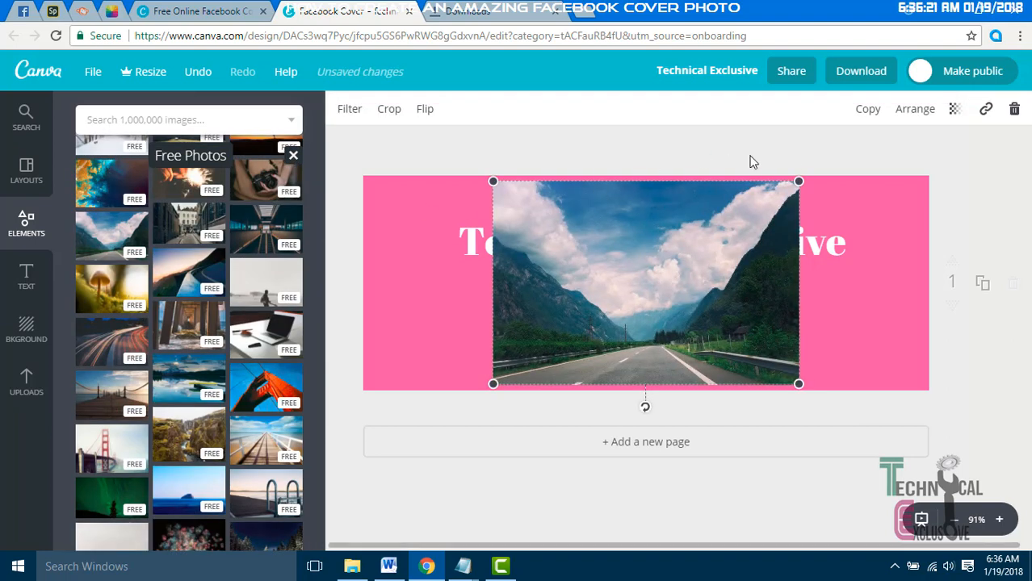
# - Reduce the mountain road photo to about a third of the cover's width and place it in the cover's lower-left corner
pyautogui.moveTo(797, 182); pyautogui.dragTo(578, 301)
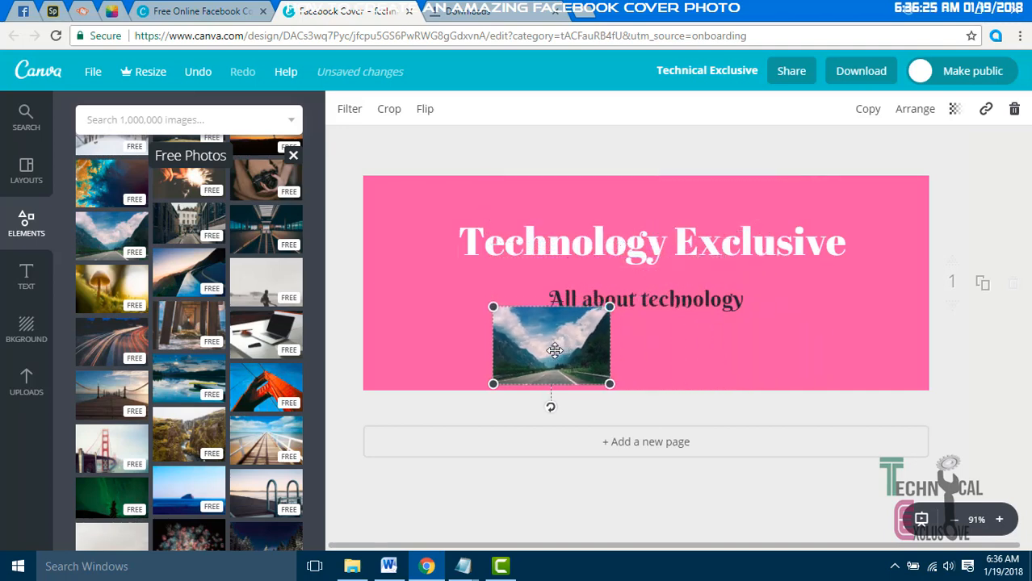
pyautogui.moveTo(555, 349); pyautogui.dragTo(432, 305)
pyautogui.moveTo(485, 337); pyautogui.dragTo(558, 386)
pyautogui.moveTo(482, 342); pyautogui.dragTo(481, 345)
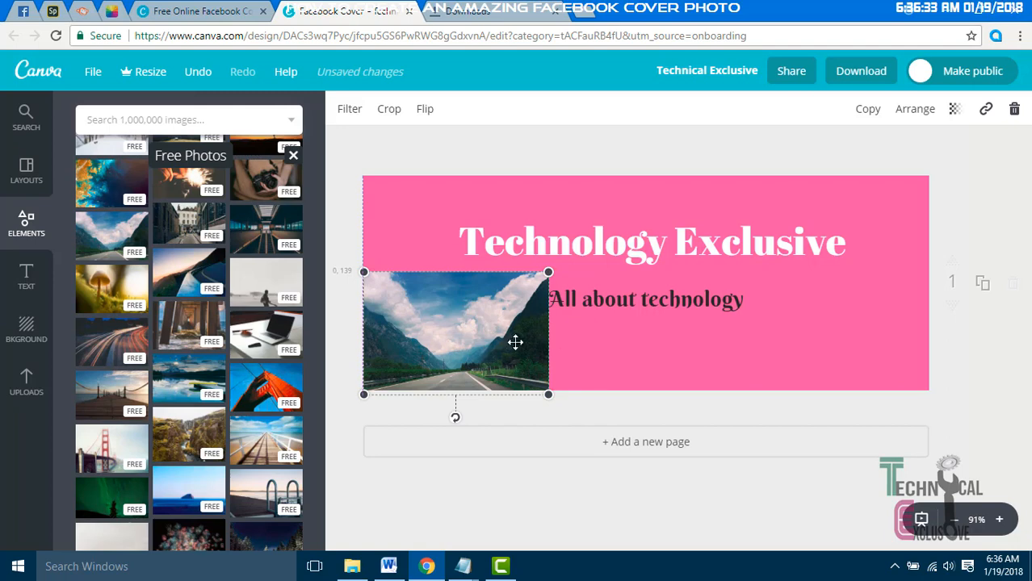
pyautogui.click(717, 345)
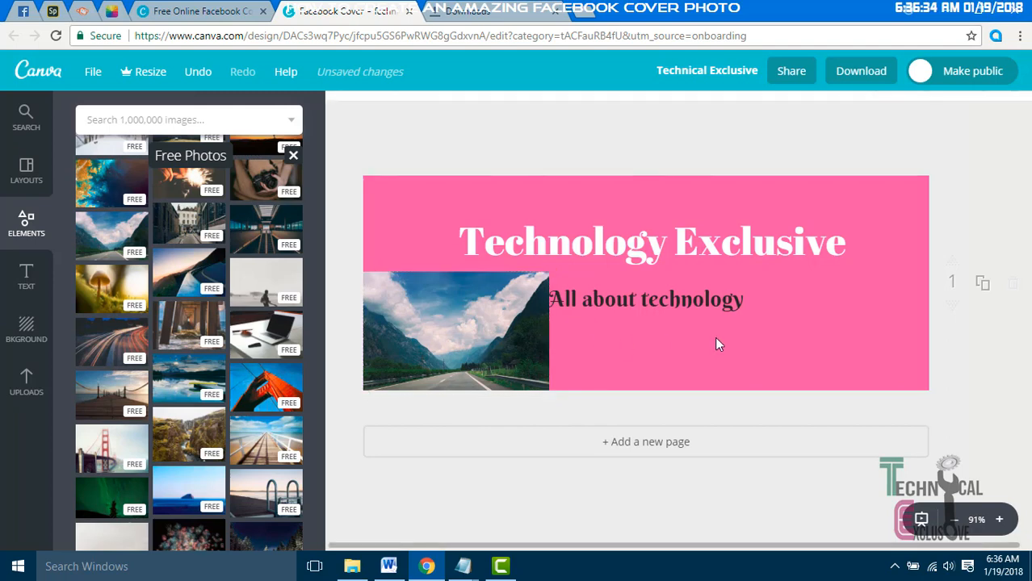
# - Shrink the mountain road photo to a small thumbnail and move it to the cover's upper-left corner
pyautogui.click(417, 314)
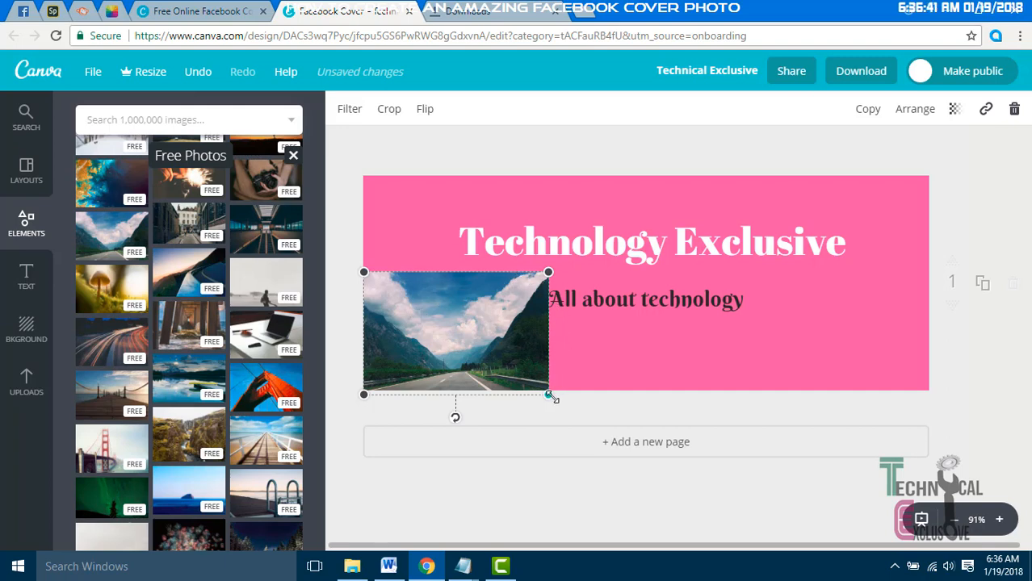
pyautogui.moveTo(549, 395); pyautogui.dragTo(456, 333)
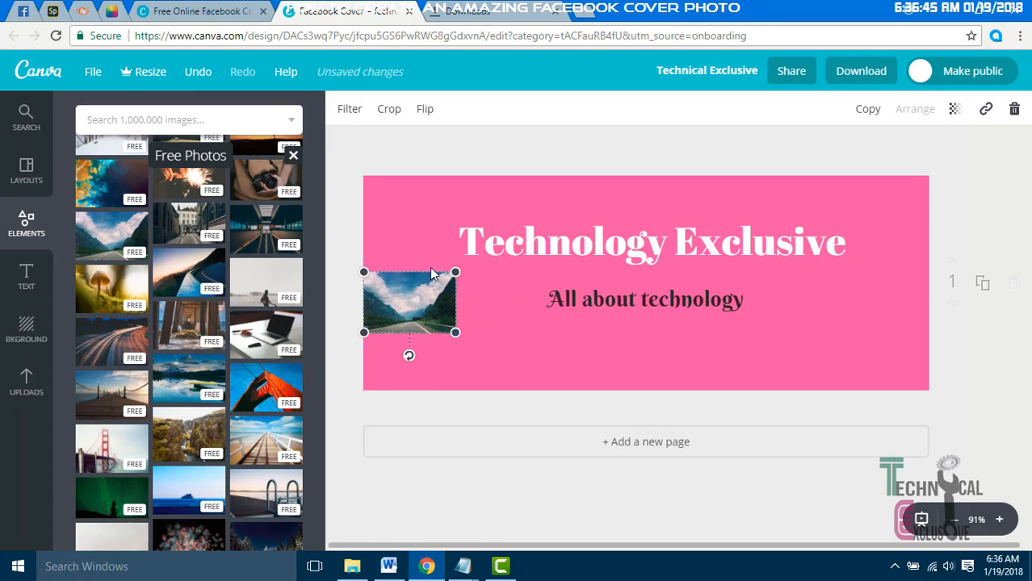
pyautogui.moveTo(430, 269); pyautogui.dragTo(428, 209)
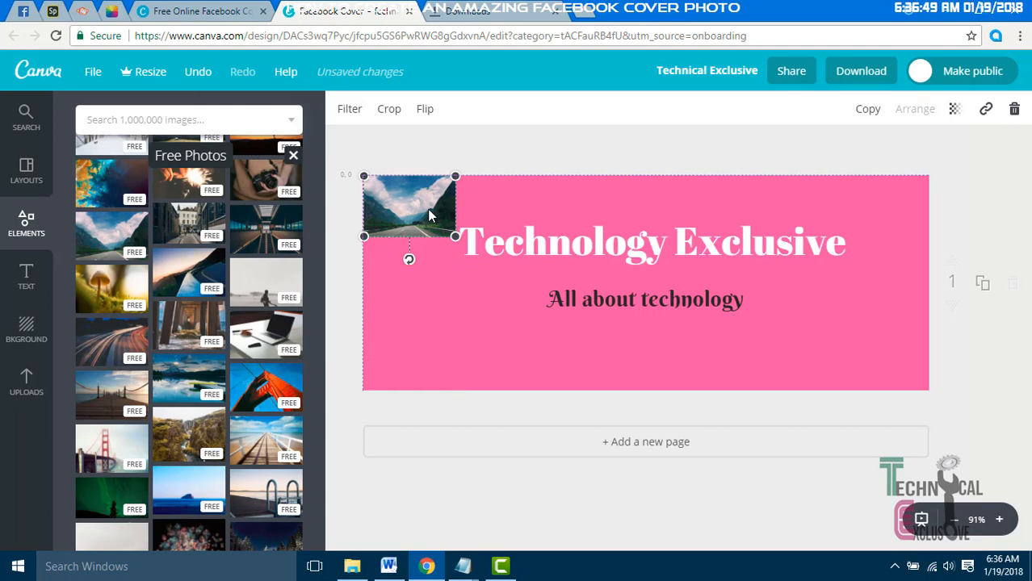
pyautogui.moveTo(457, 240); pyautogui.dragTo(460, 243)
pyautogui.click(521, 199)
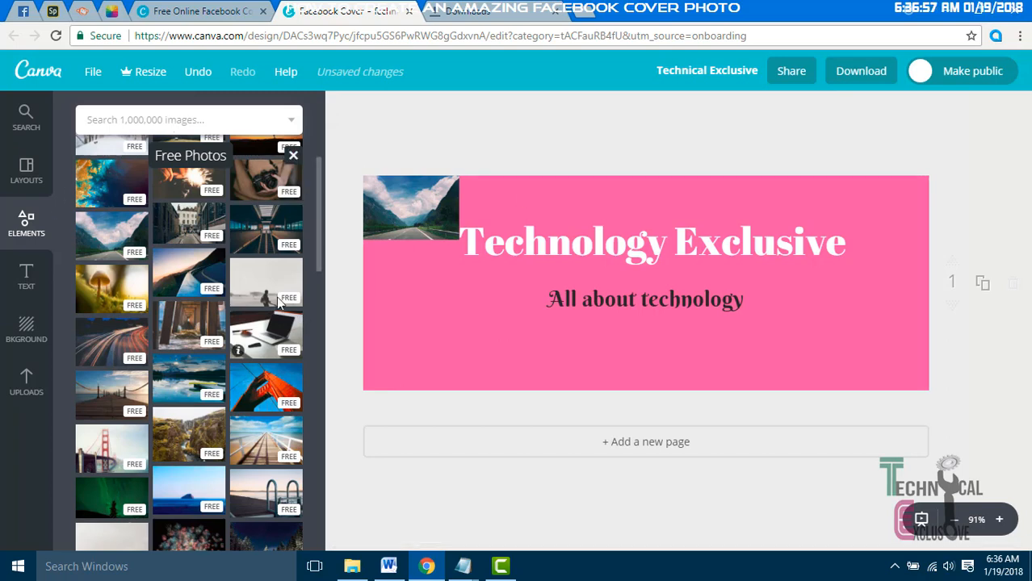
# - Try several photo grids on the cover and settle on one large left cell beside two stacked cells
pyautogui.click(293, 155)
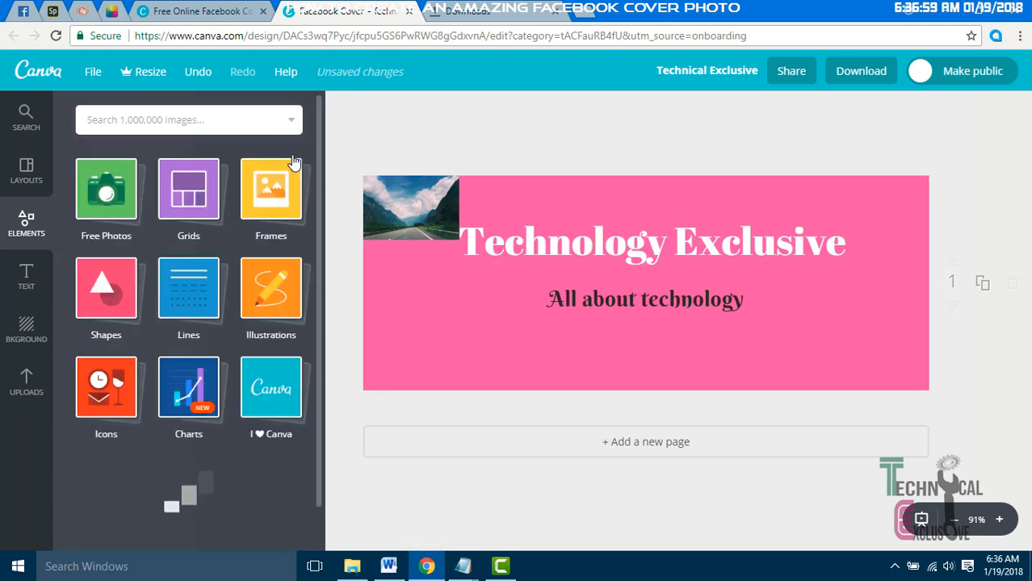
pyautogui.click(190, 192)
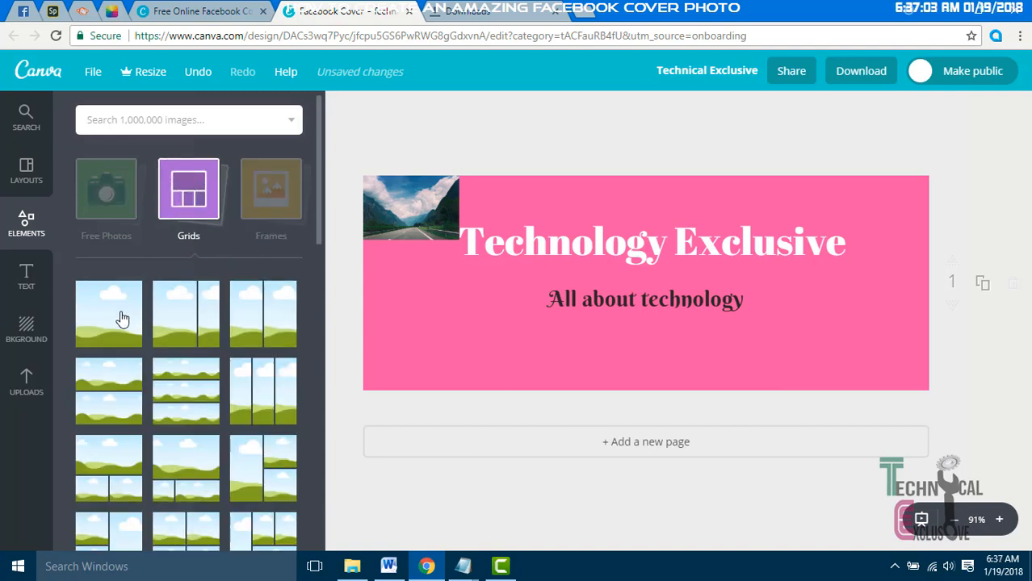
pyautogui.scroll(-5, 245, 406)
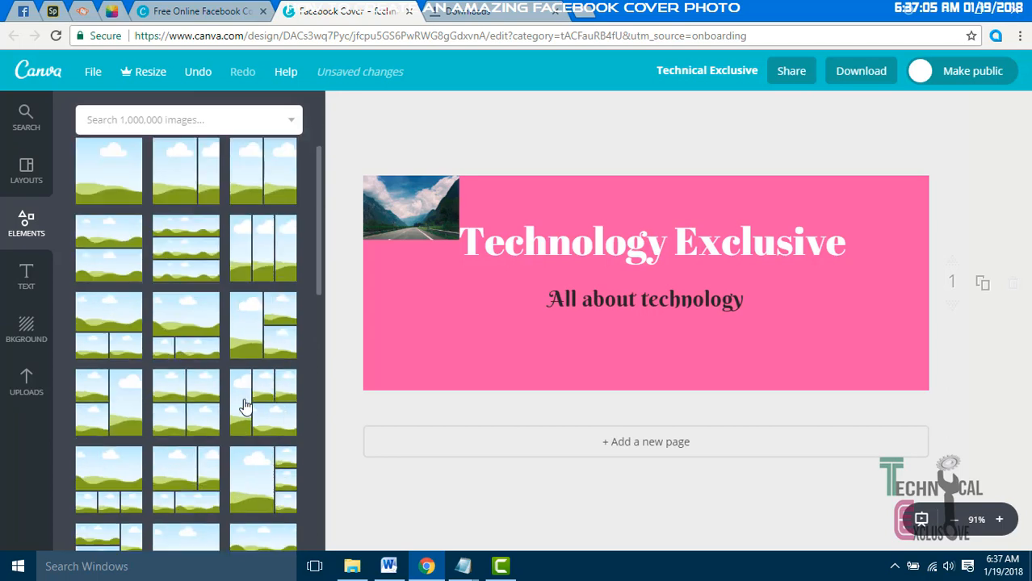
pyautogui.click(175, 327)
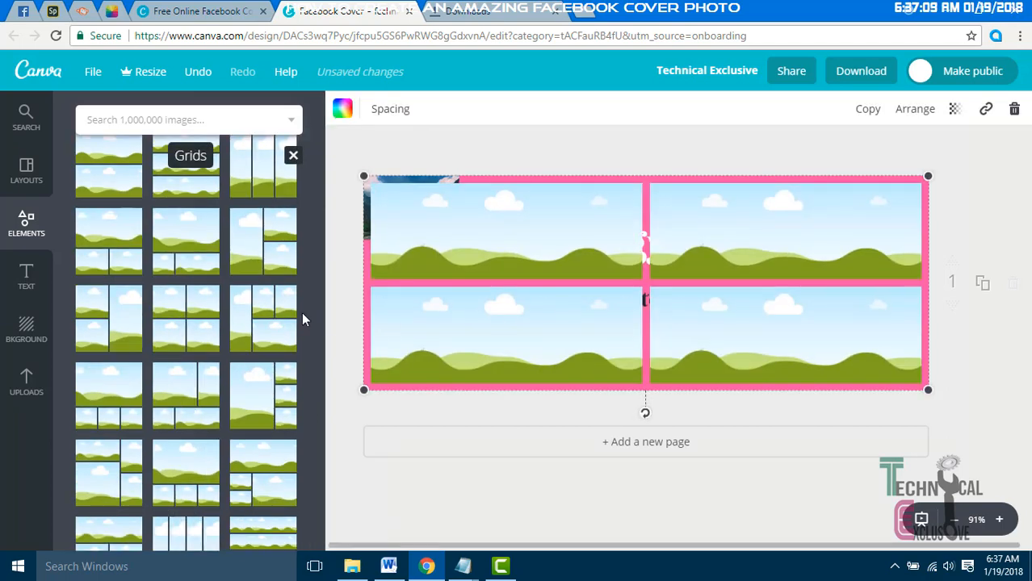
pyautogui.click(108, 231)
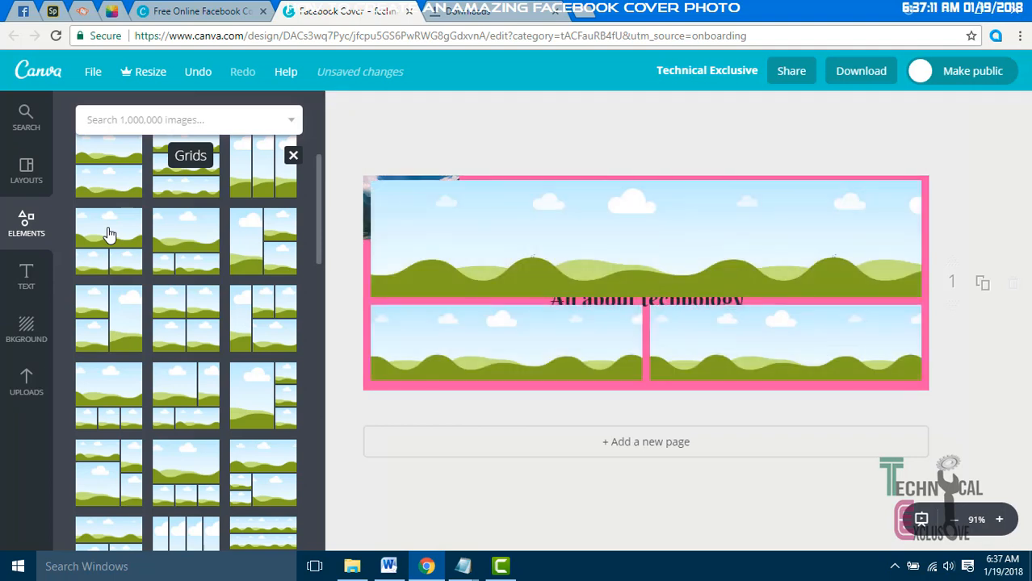
pyautogui.click(278, 246)
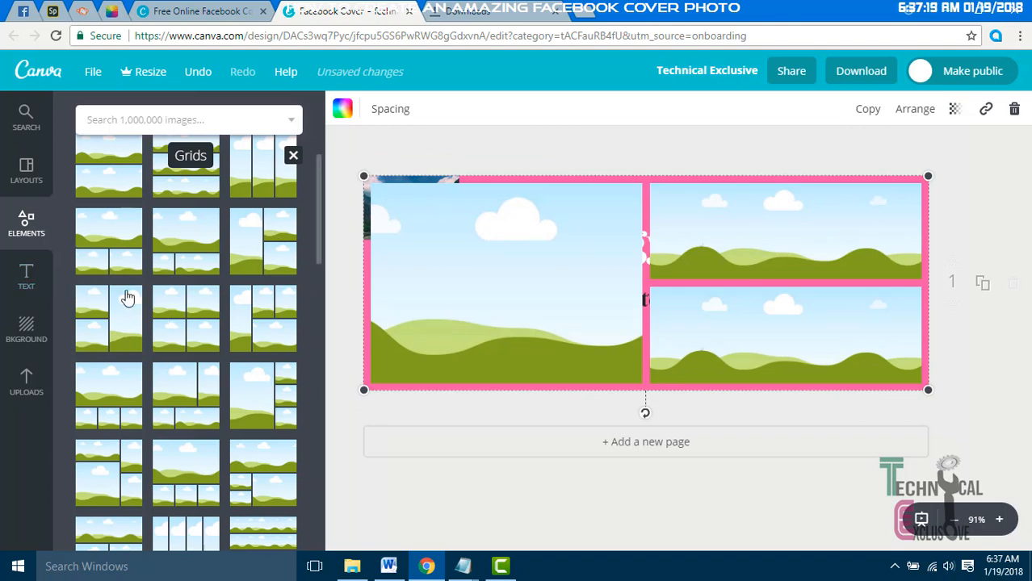
pyautogui.click(293, 156)
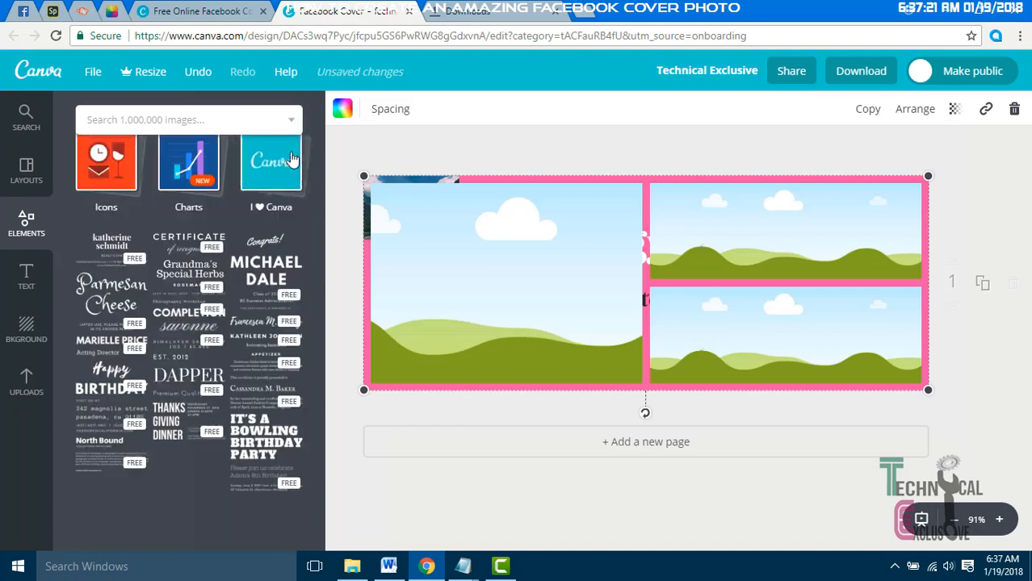
# - Insert the free night photo of two silhouetted people, shrink it, and drop it into the grid's large left cell
pyautogui.scroll(3, 145, 299)
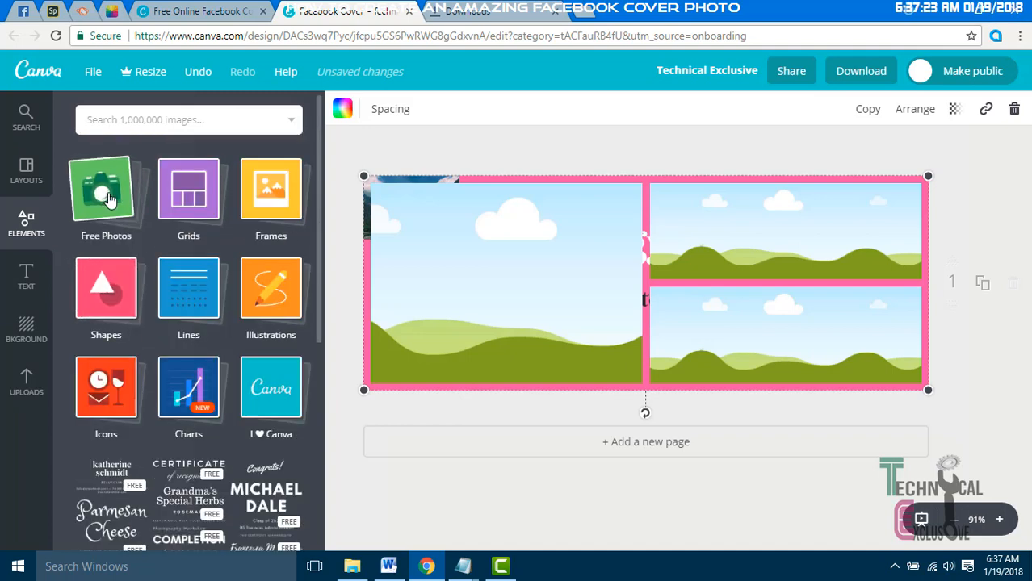
pyautogui.click(106, 194)
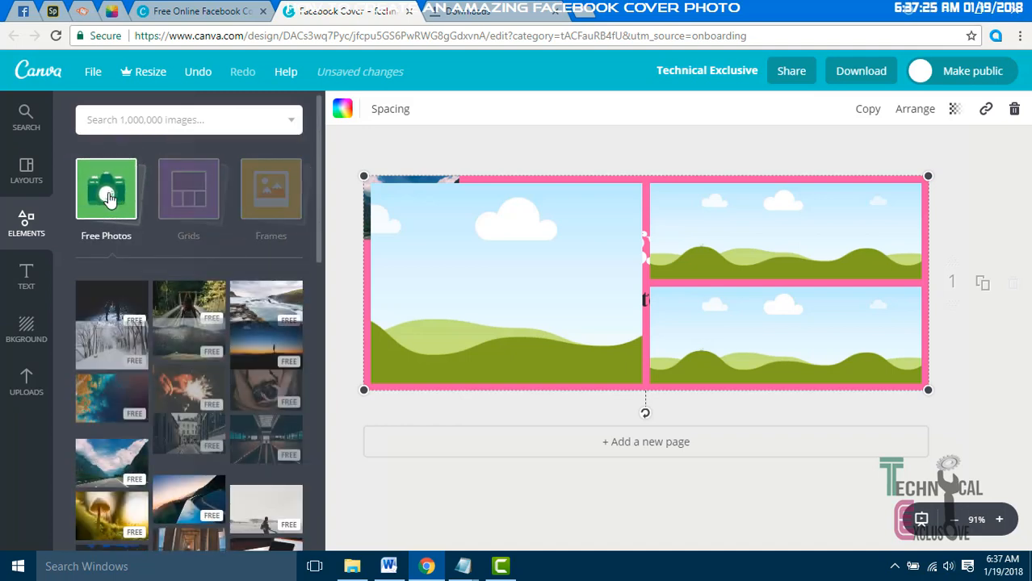
pyautogui.click(110, 306)
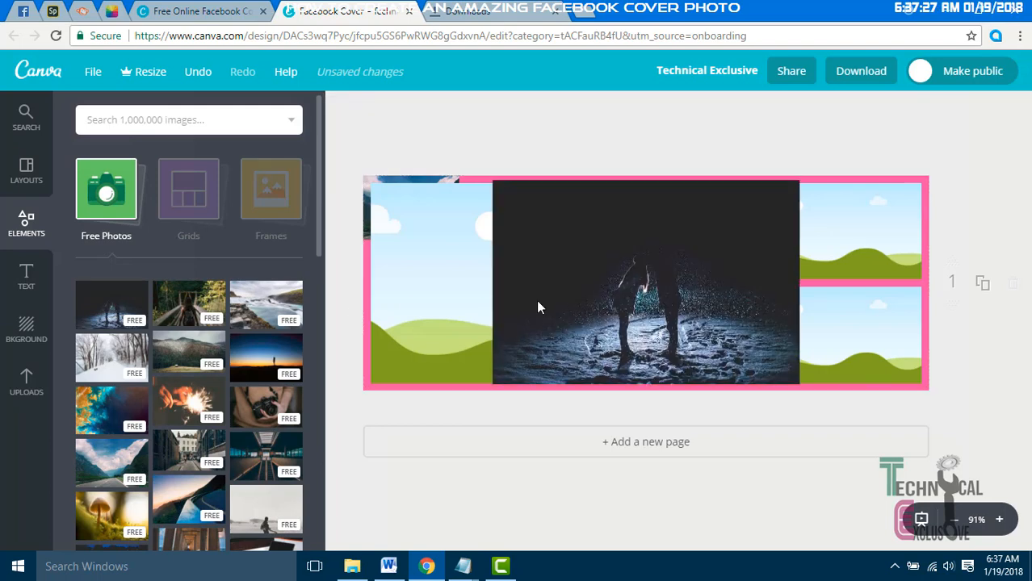
pyautogui.moveTo(799, 181); pyautogui.dragTo(674, 222)
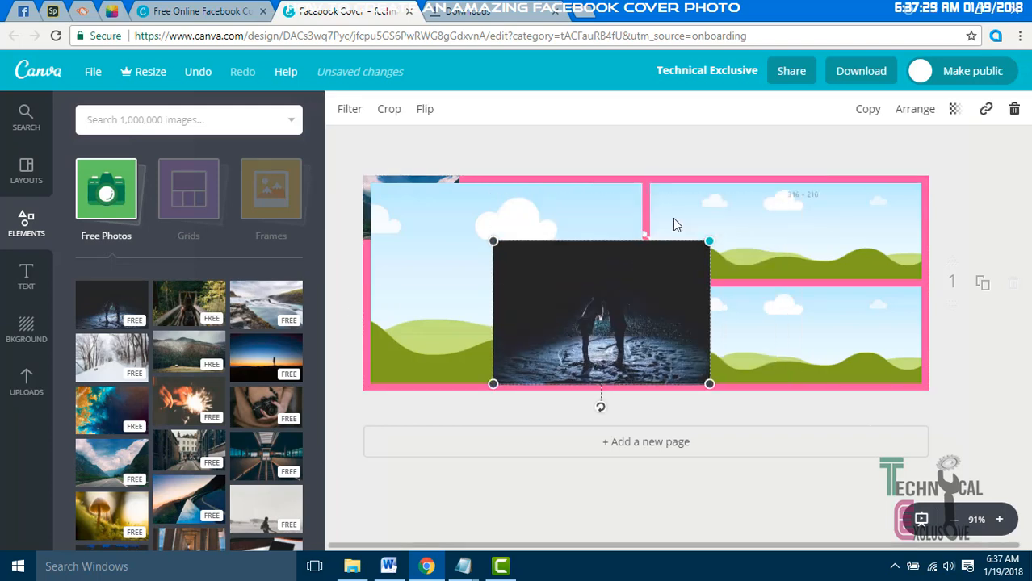
pyautogui.moveTo(583, 292); pyautogui.dragTo(481, 240)
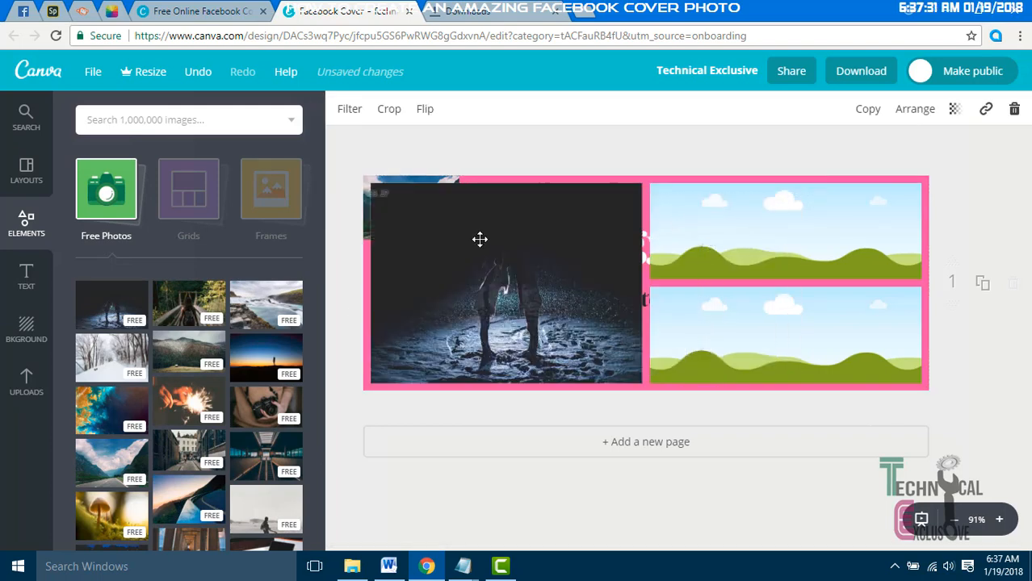
# - Fill the grid's two stacked cells with the free photo of the woman on the wooden bridge
pyautogui.click(190, 311)
pyautogui.moveTo(649, 278); pyautogui.dragTo(889, 245)
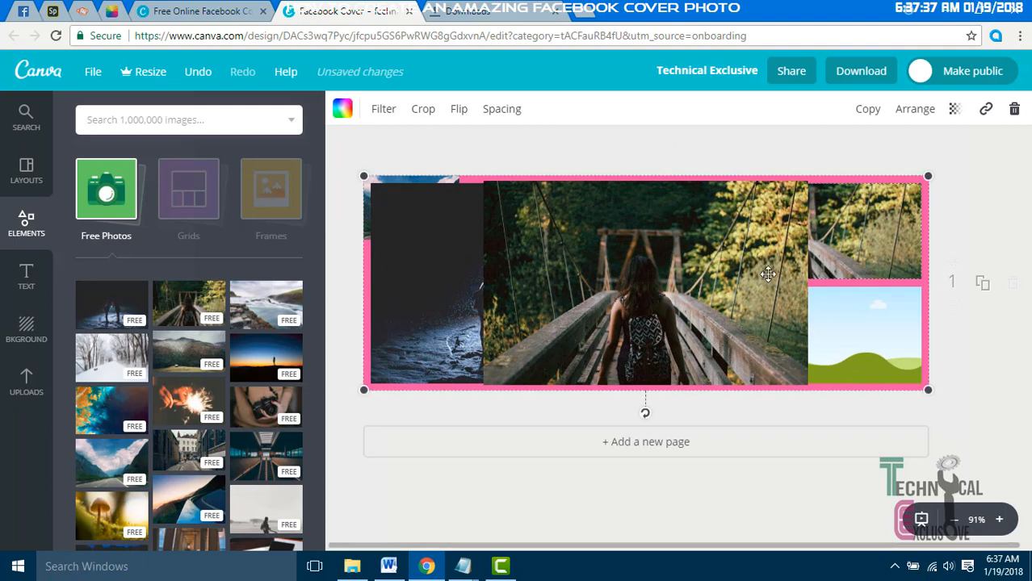
pyautogui.click(694, 242)
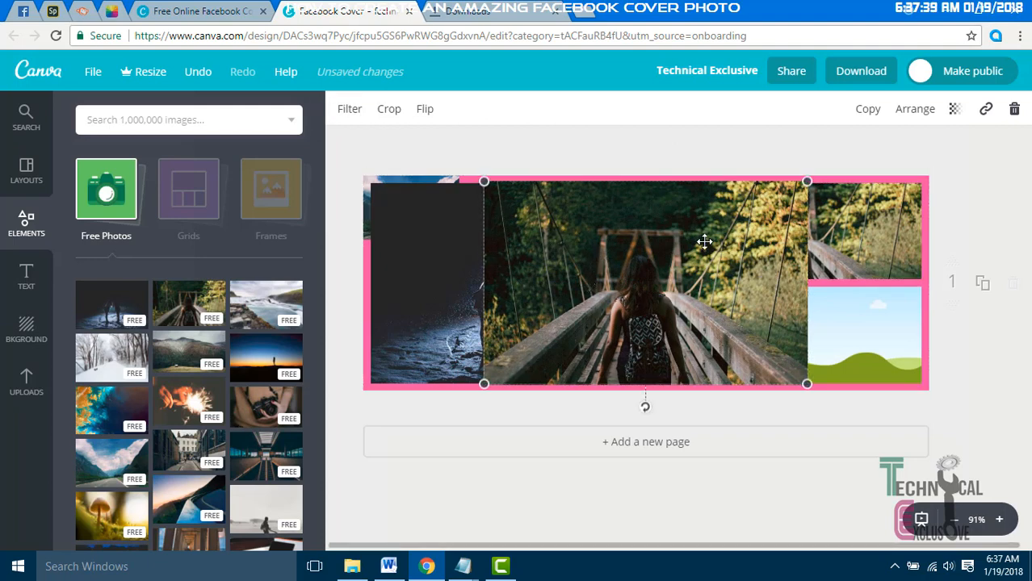
pyautogui.moveTo(809, 180); pyautogui.dragTo(615, 253)
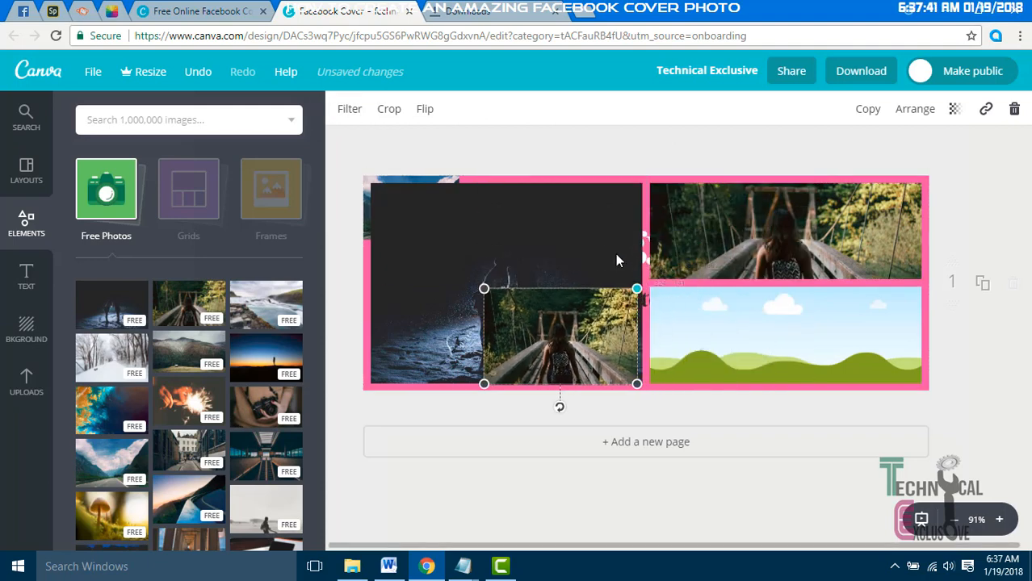
pyautogui.moveTo(558, 321); pyautogui.dragTo(793, 324)
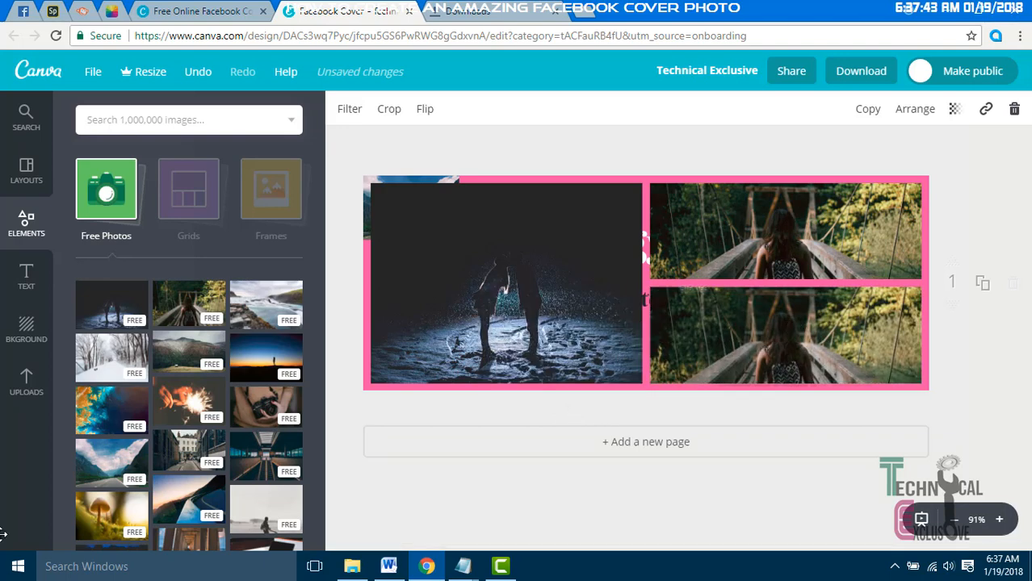
pyautogui.click(486, 417)
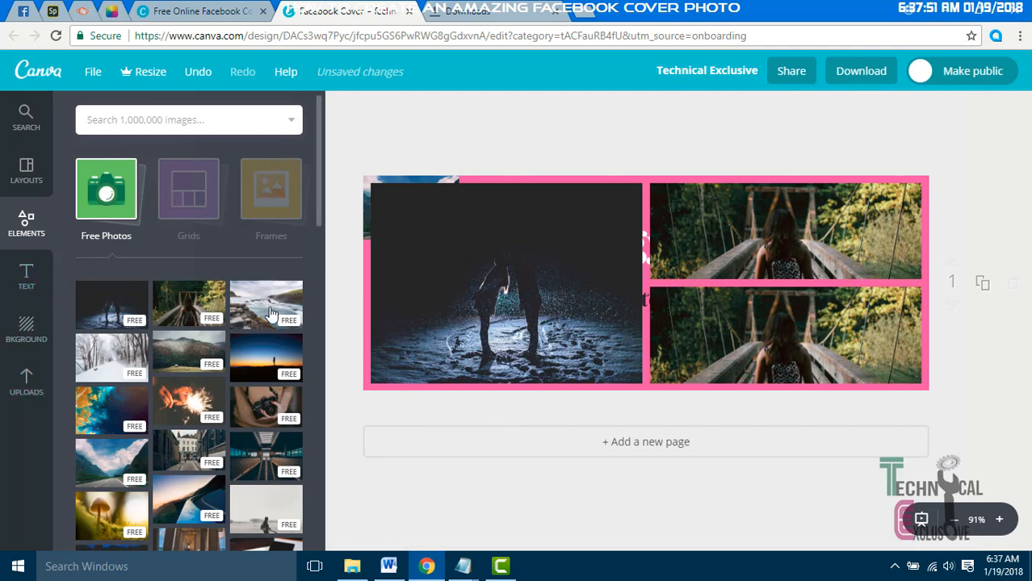
# - Browse the grids and frames, and insert the circular frame with the olive band over the large left cell
pyautogui.click(188, 194)
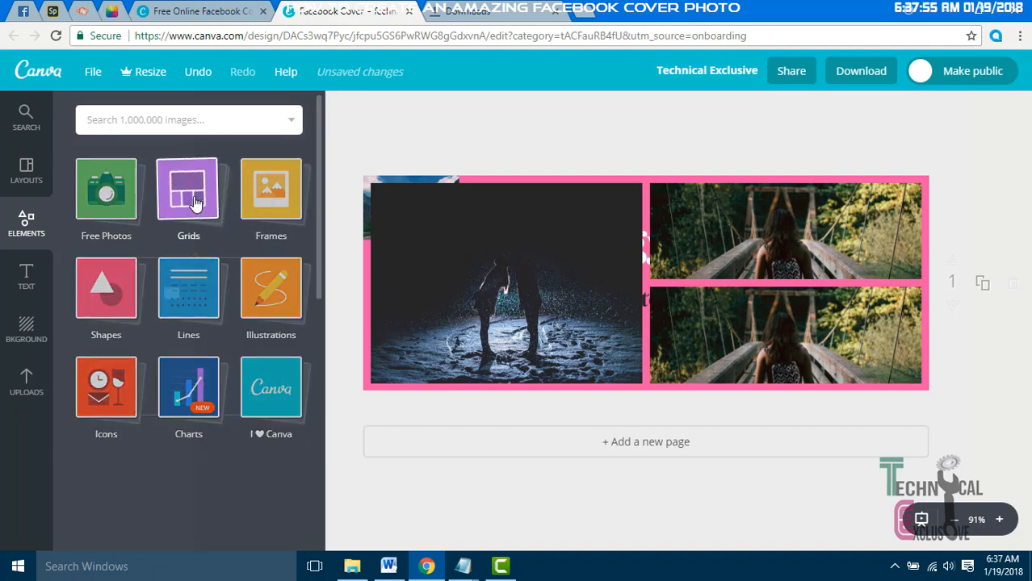
pyautogui.click(194, 202)
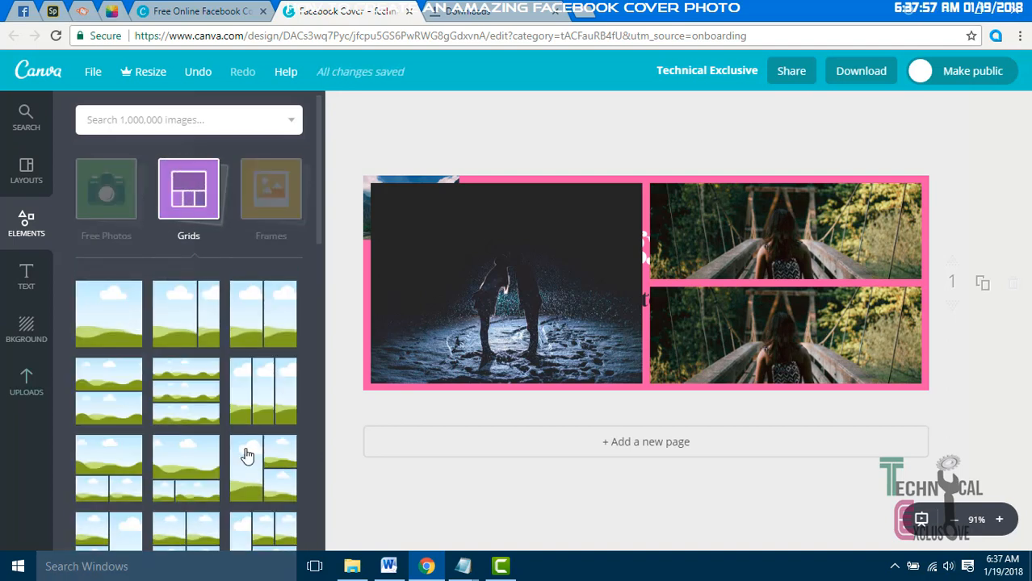
pyautogui.click(265, 200)
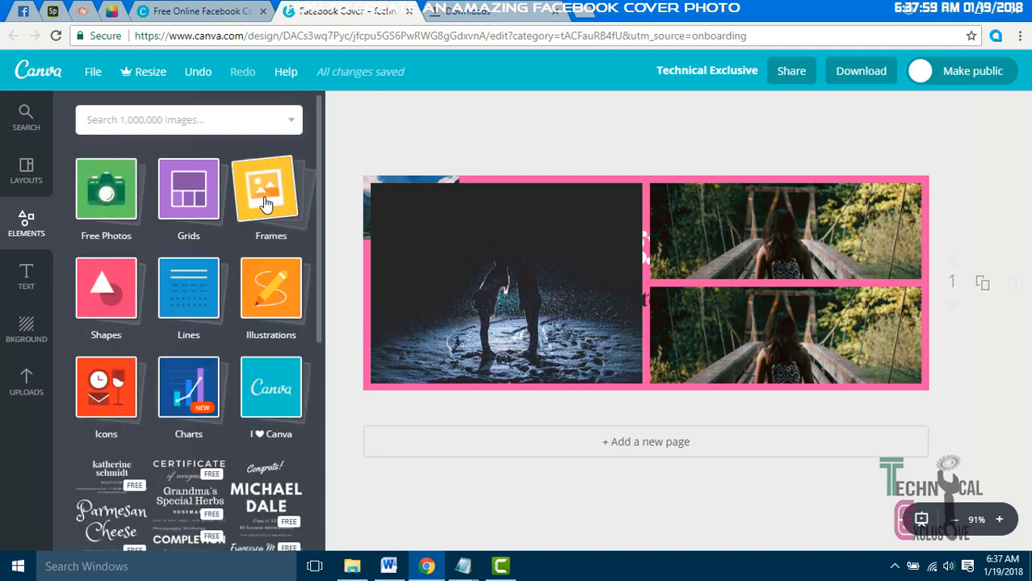
pyautogui.click(265, 201)
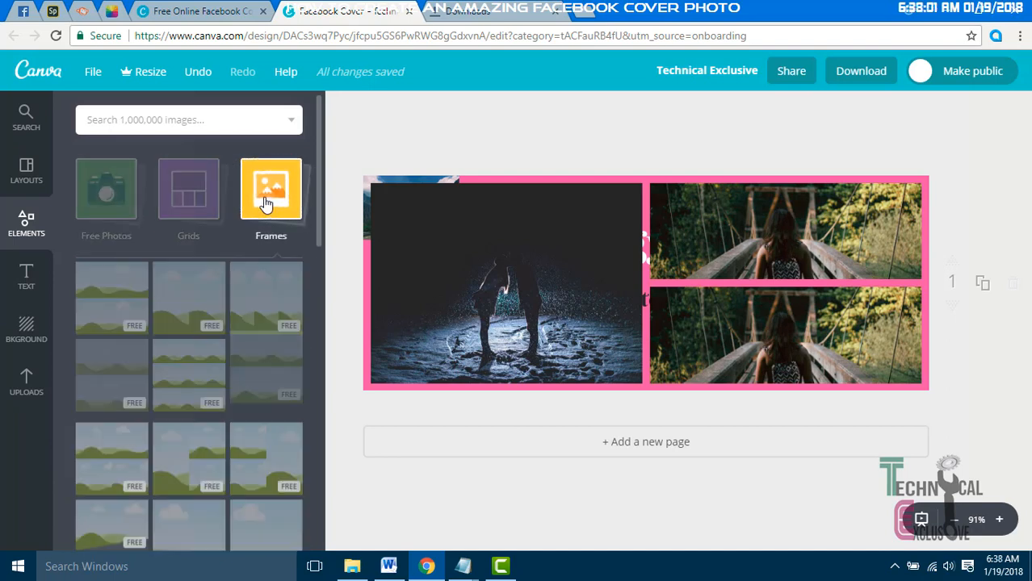
pyautogui.click(200, 200)
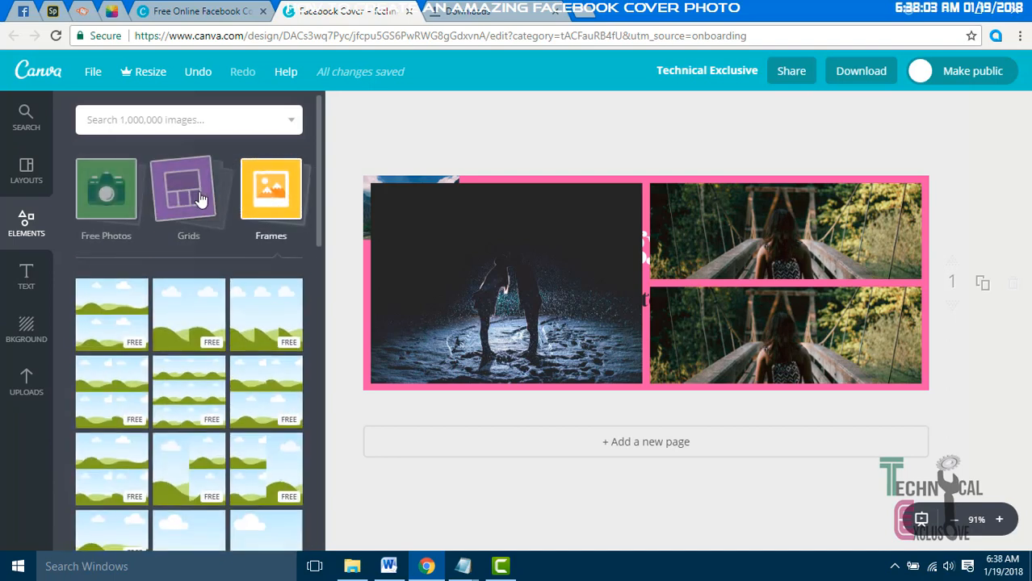
pyautogui.click(194, 196)
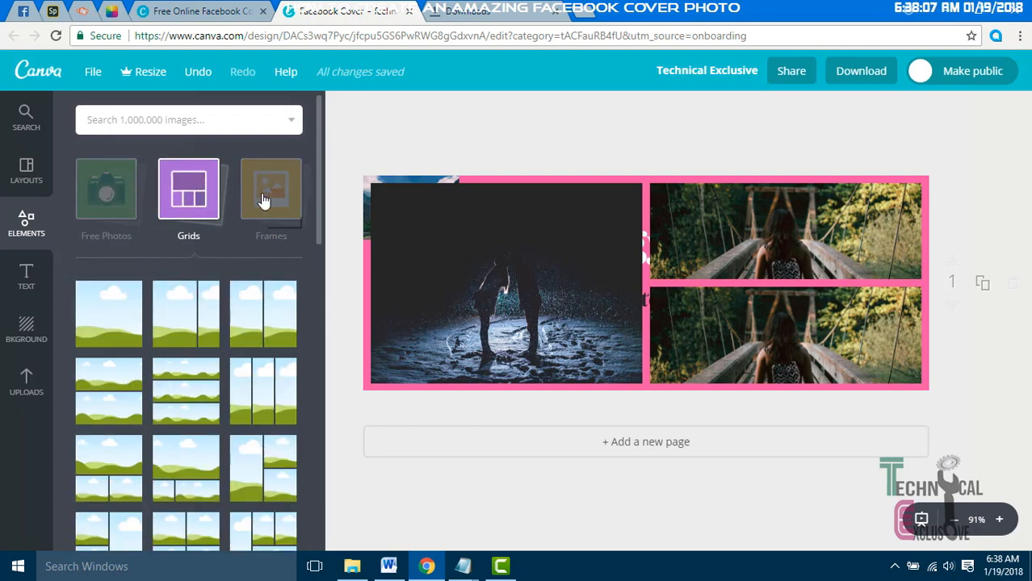
pyautogui.click(263, 200)
pyautogui.click(264, 200)
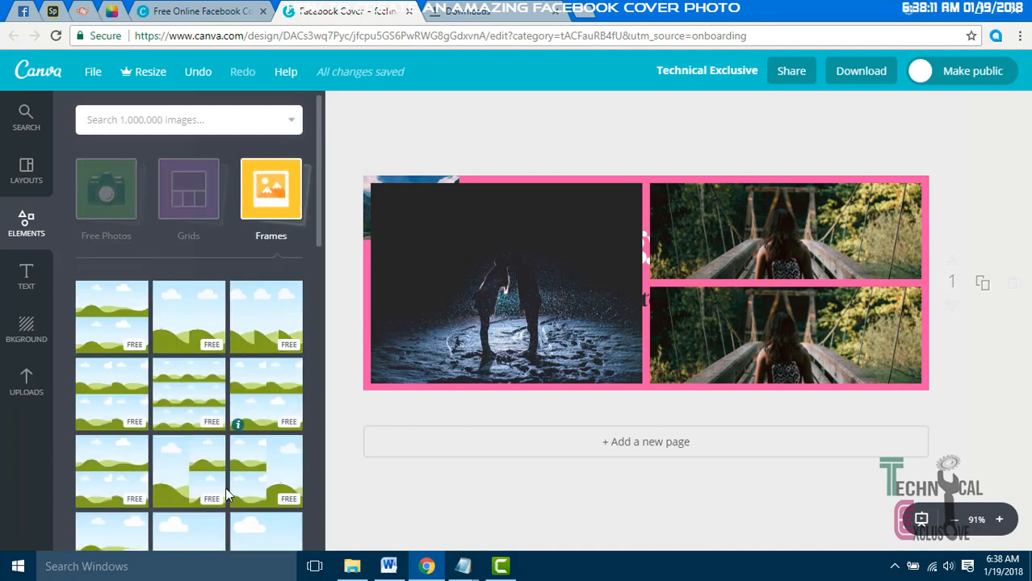
pyautogui.scroll(-5, 225, 488)
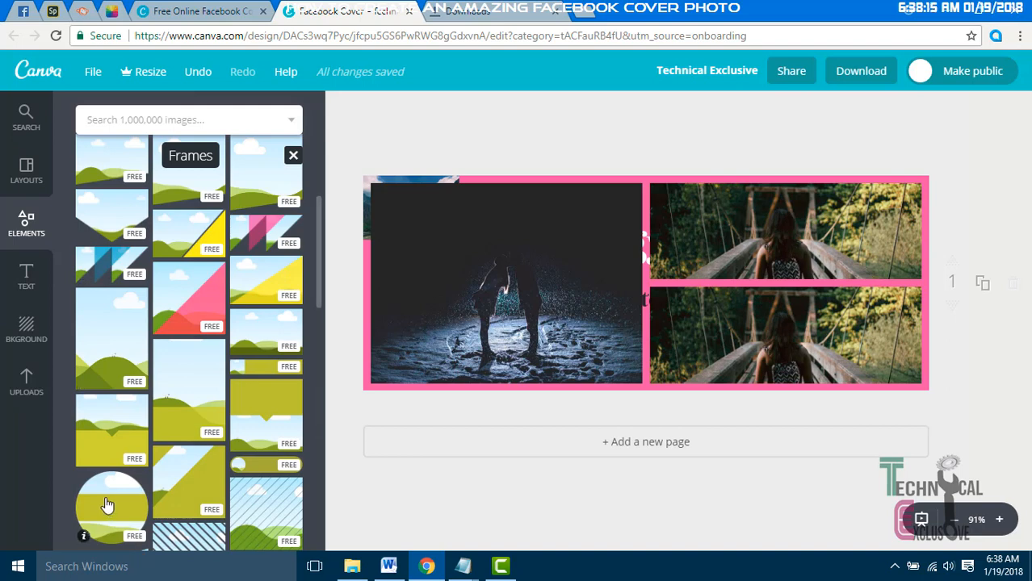
pyautogui.moveTo(108, 506); pyautogui.dragTo(481, 254)
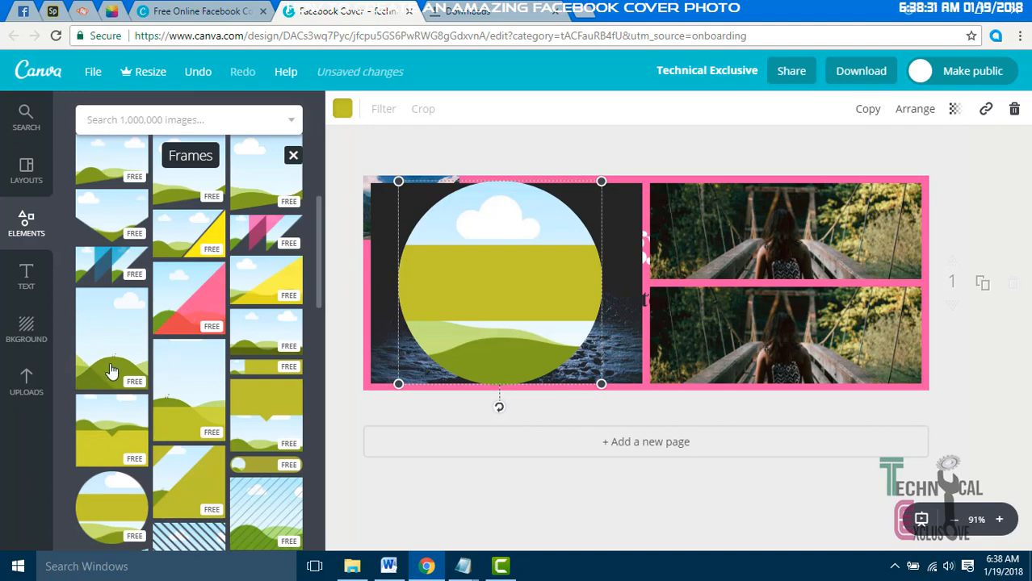
# - Upload the image kk.jpg from the Desktop to the design's own images
pyautogui.scroll(10, 113, 367)
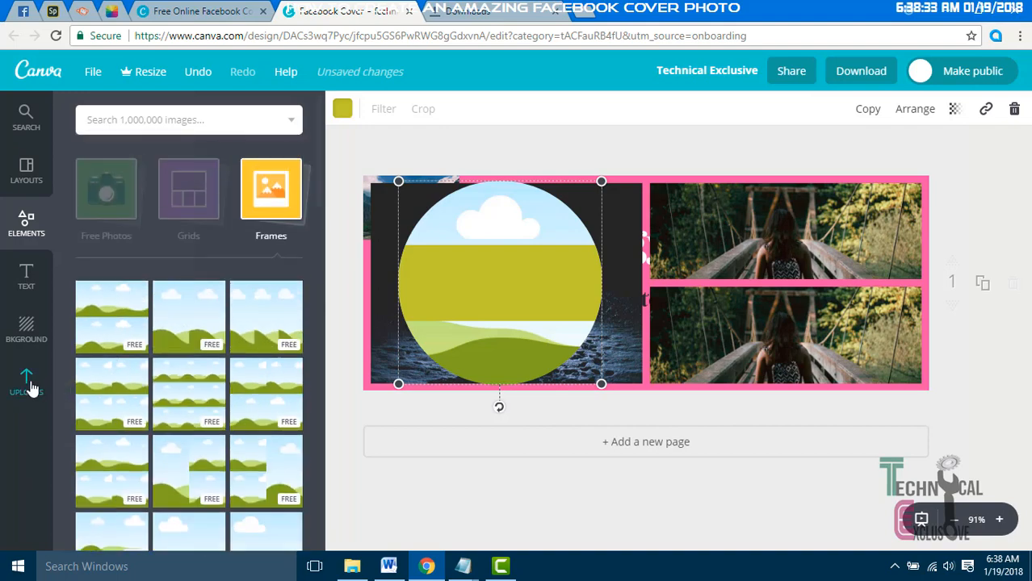
pyautogui.click(27, 386)
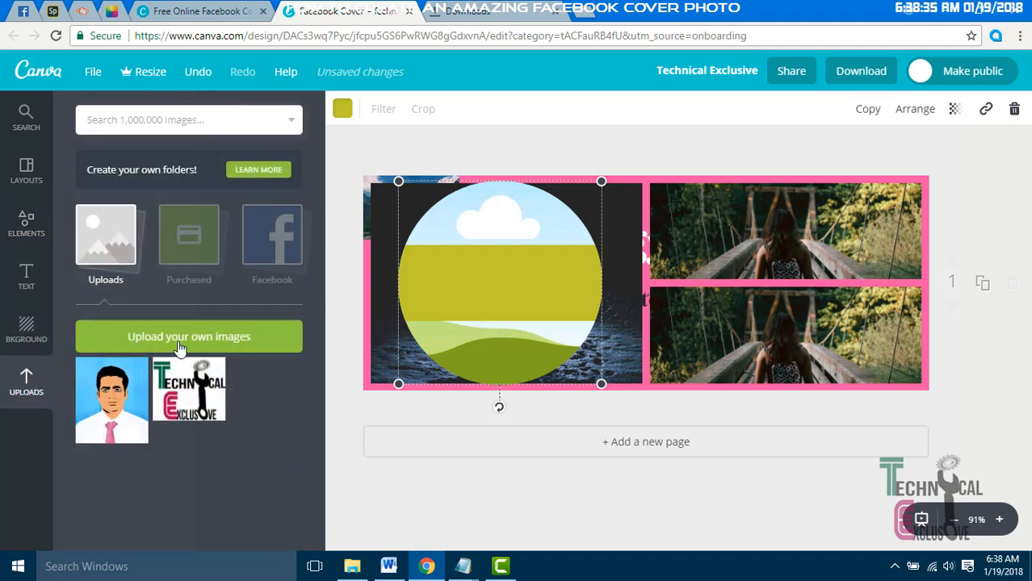
pyautogui.click(180, 343)
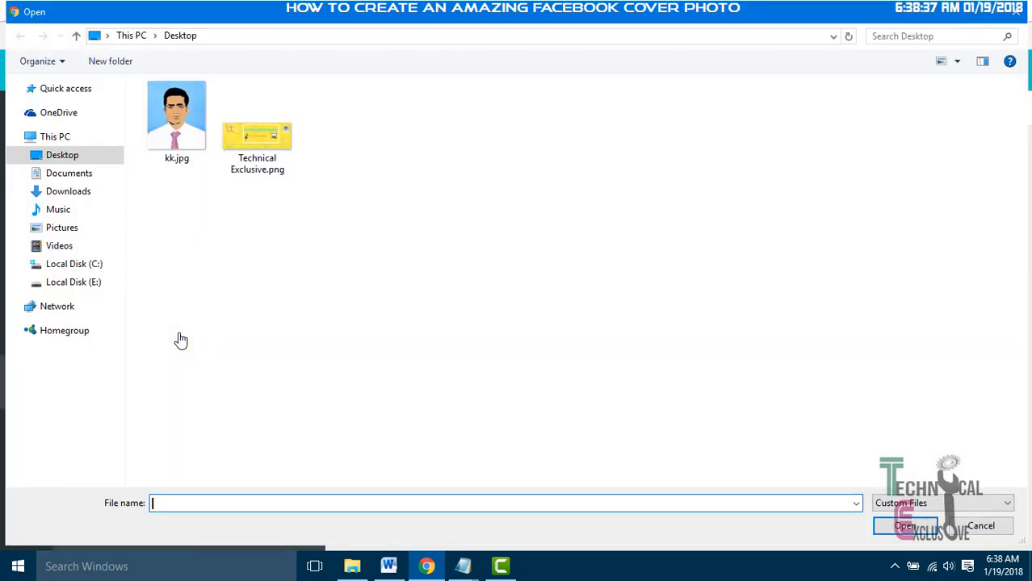
pyautogui.click(176, 115)
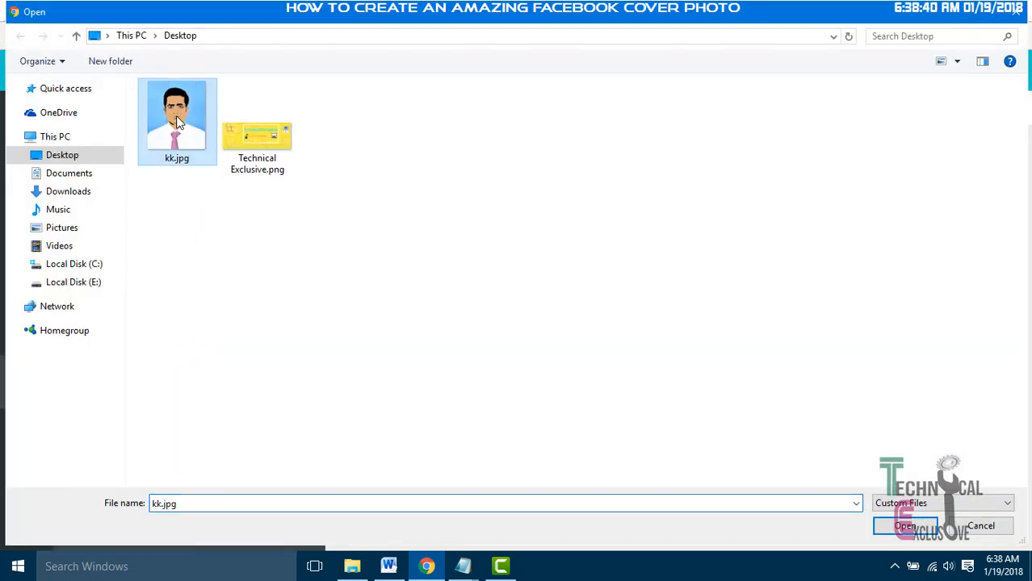
pyautogui.click(904, 525)
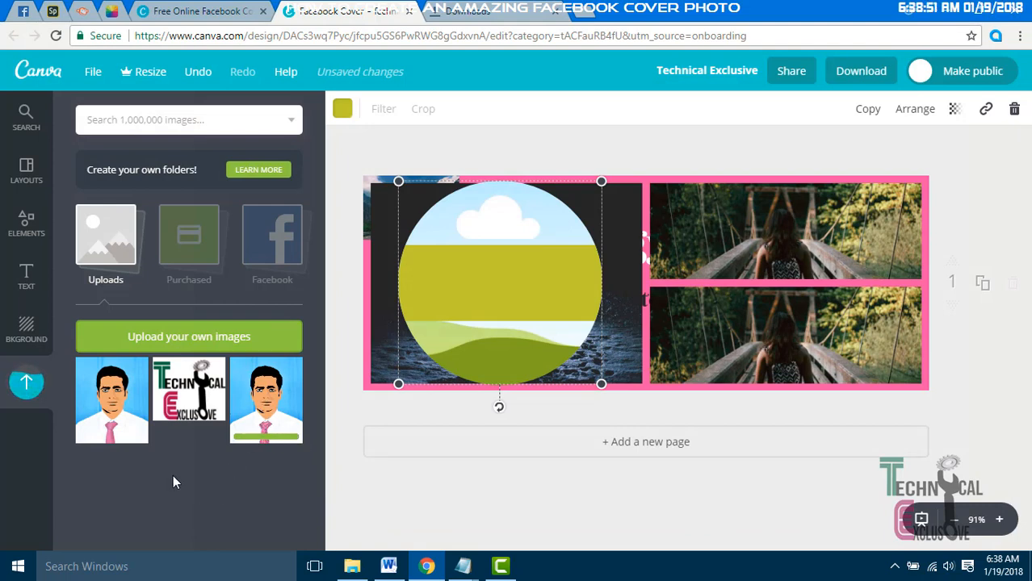
# - Fill the circular frame with the portrait image, then shrink it and place it in the upper part of the large left cell
pyautogui.moveTo(112, 410); pyautogui.dragTo(496, 282)
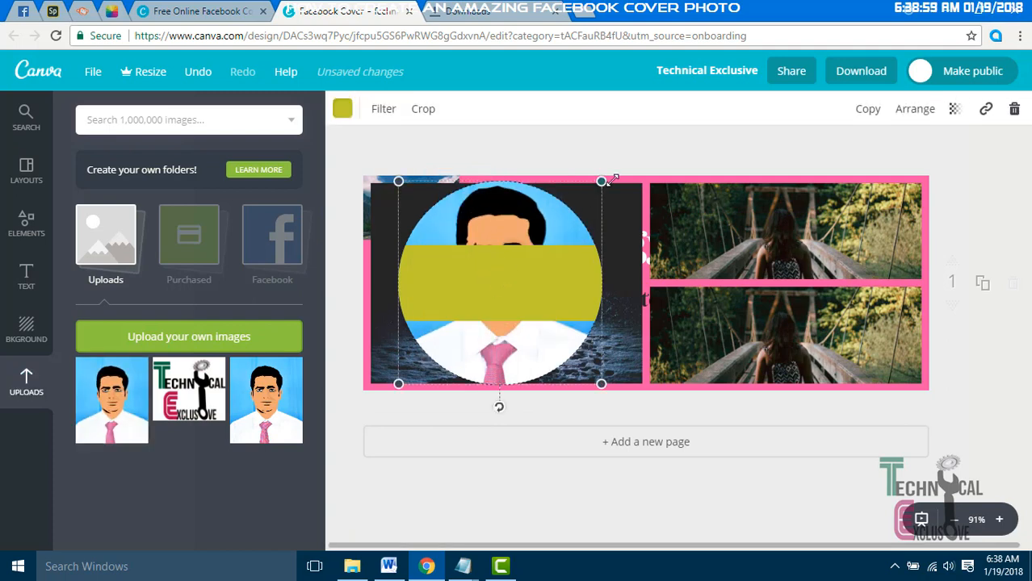
pyautogui.moveTo(601, 182); pyautogui.dragTo(476, 304)
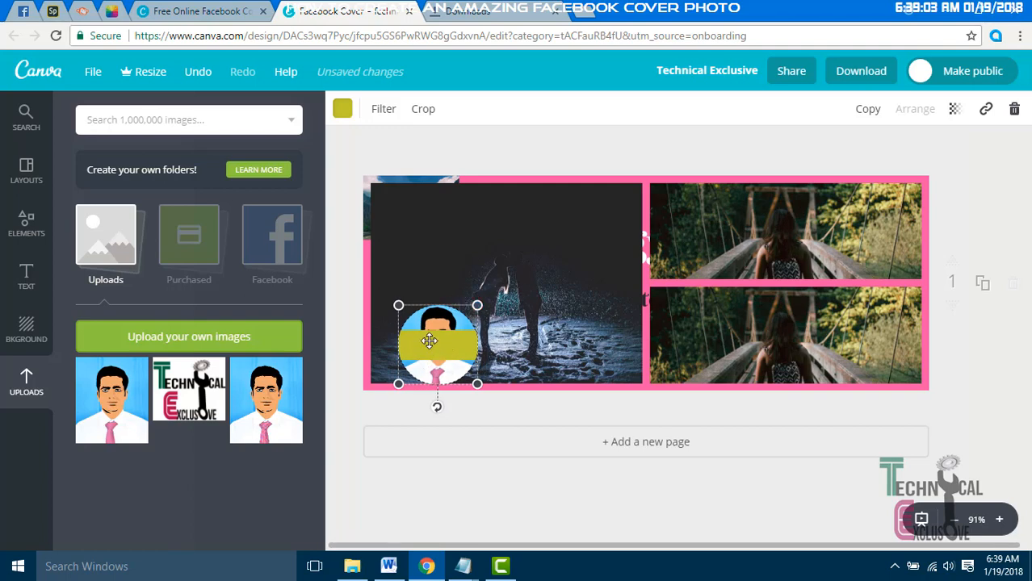
pyautogui.moveTo(428, 341); pyautogui.dragTo(447, 247)
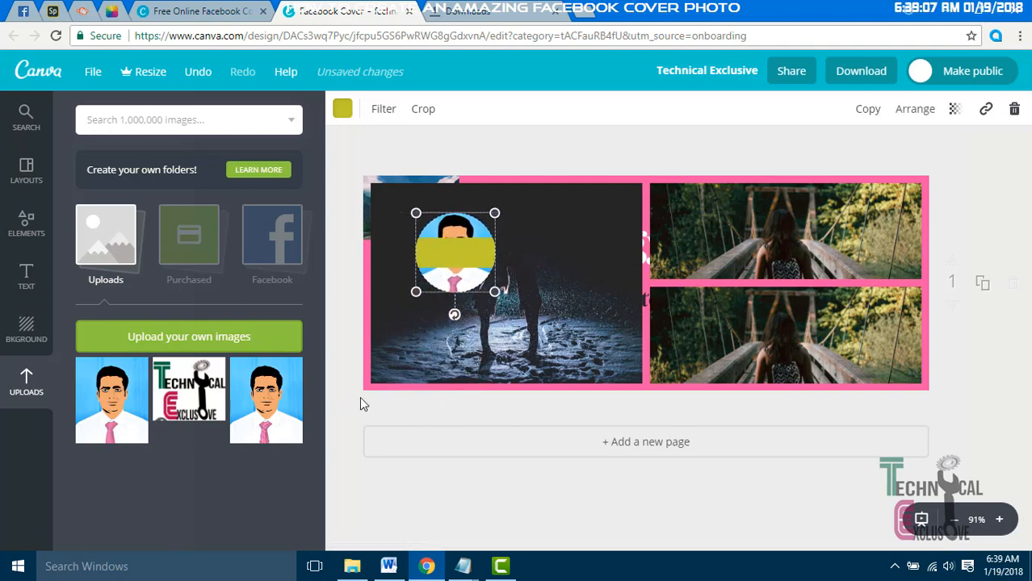
pyautogui.click(507, 315)
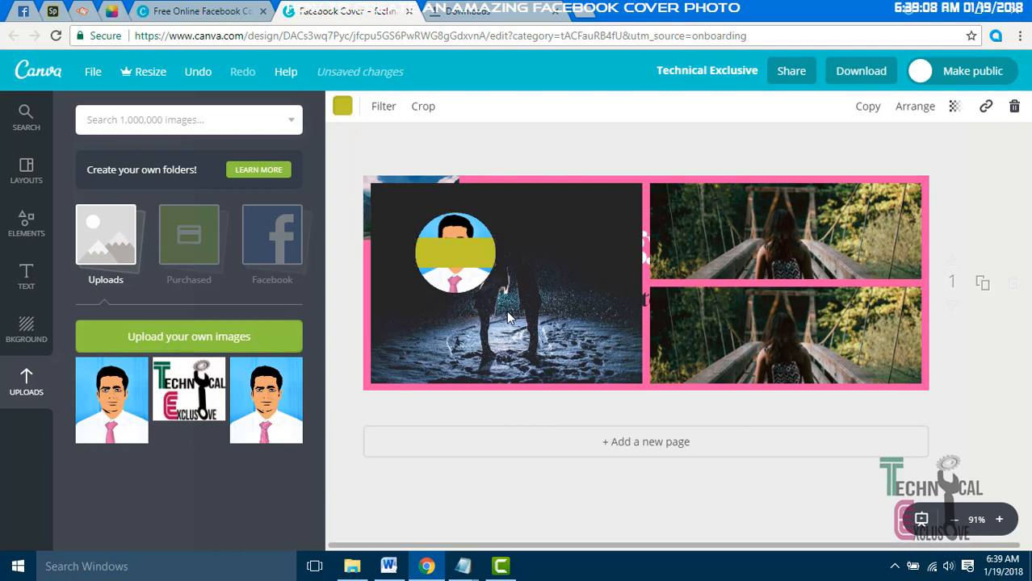
# - Delete the photo grid with its three photos and the circular frame with its portrait from the cover
pyautogui.click(735, 234)
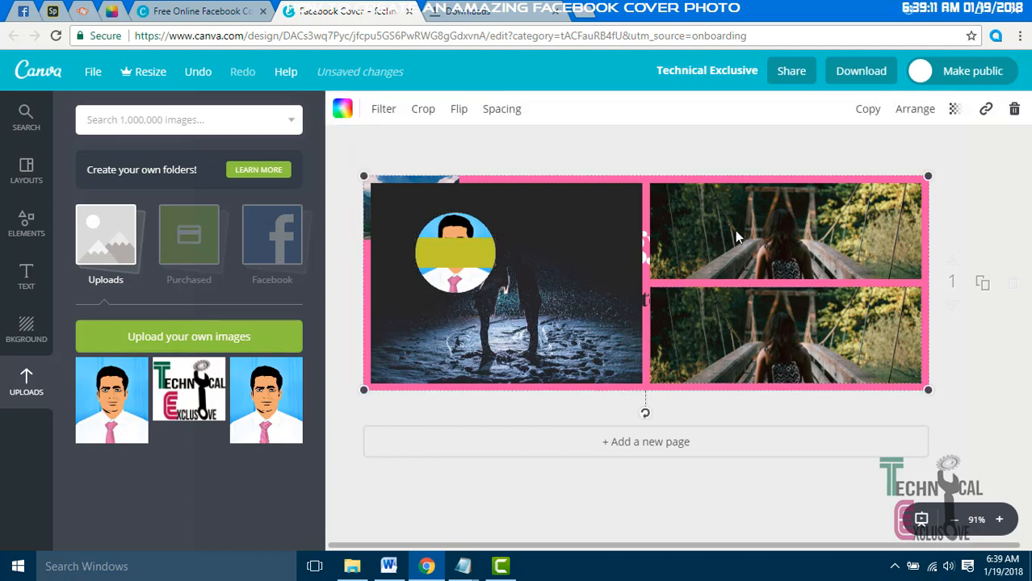
pyautogui.press('Delete')
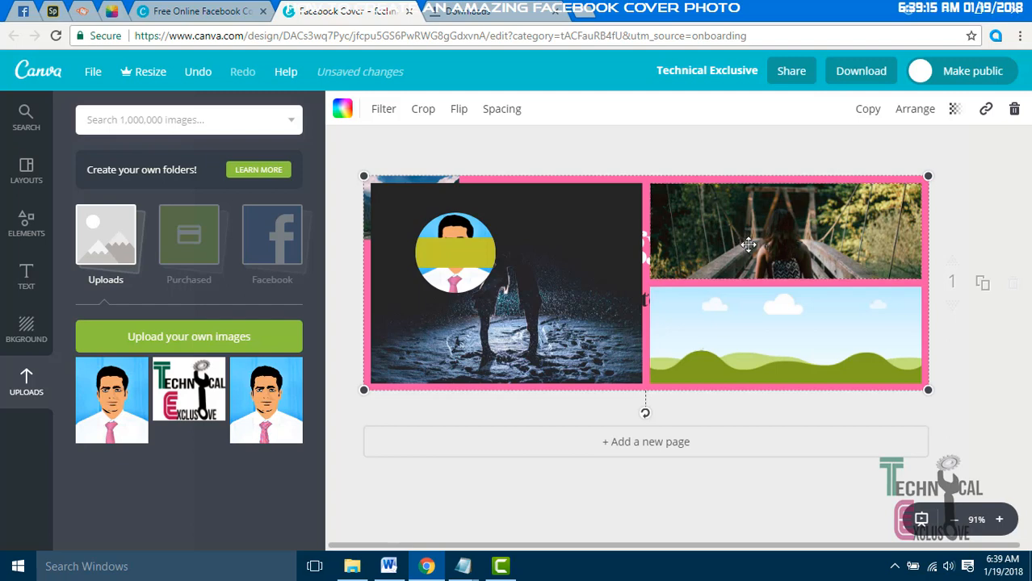
pyautogui.press('Delete')
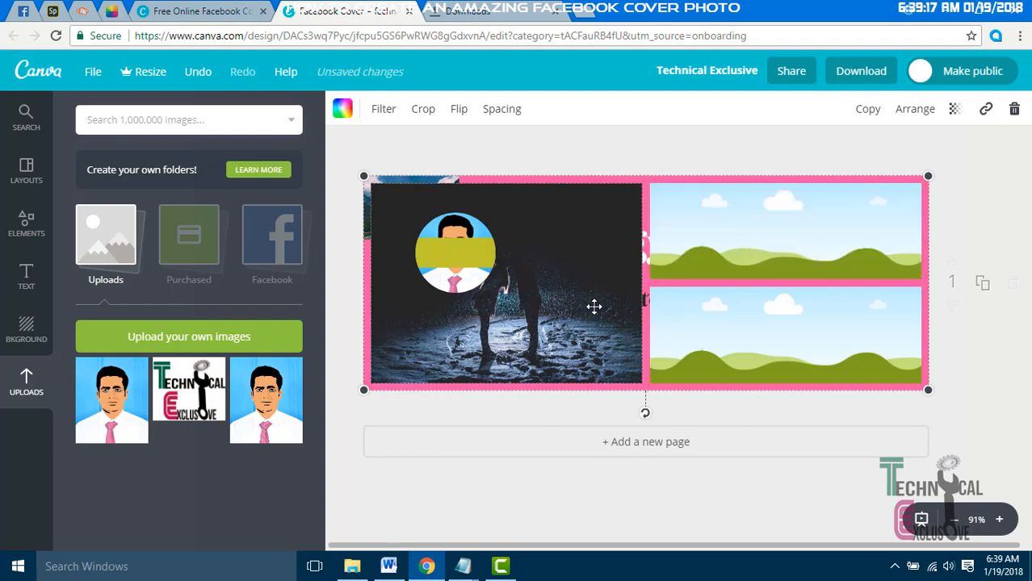
pyautogui.press('Delete')
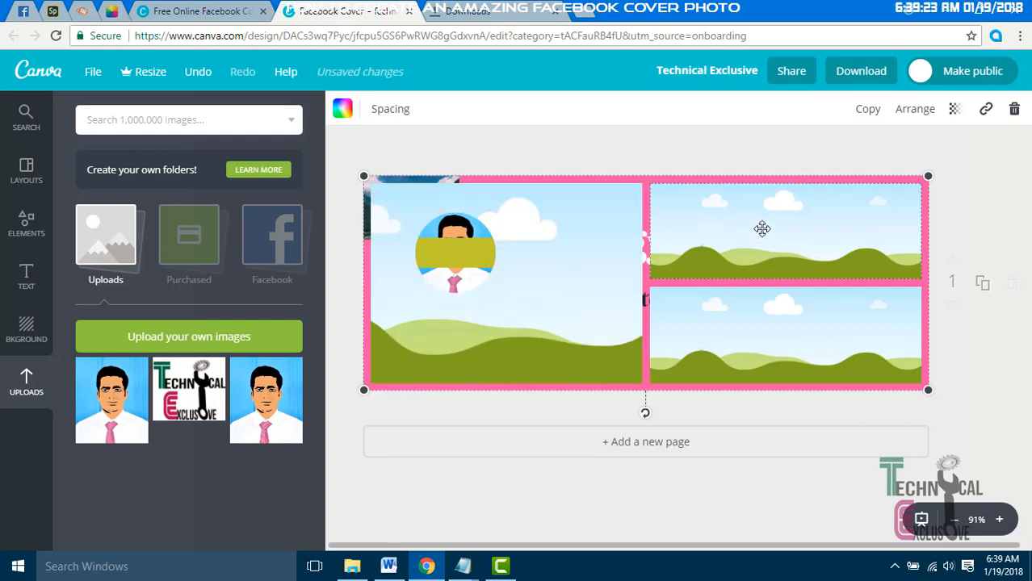
pyautogui.press('Delete')
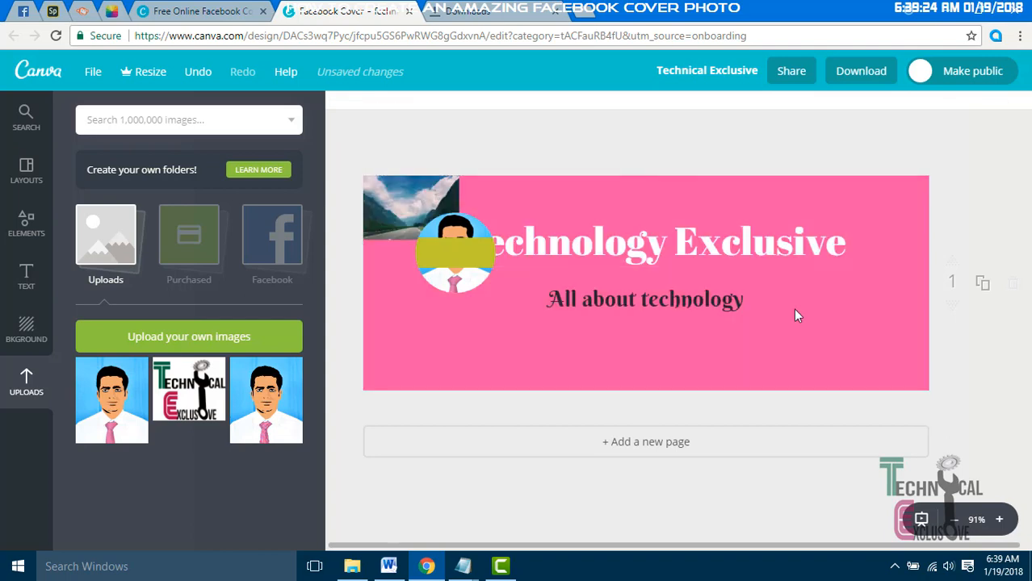
pyautogui.click(458, 257)
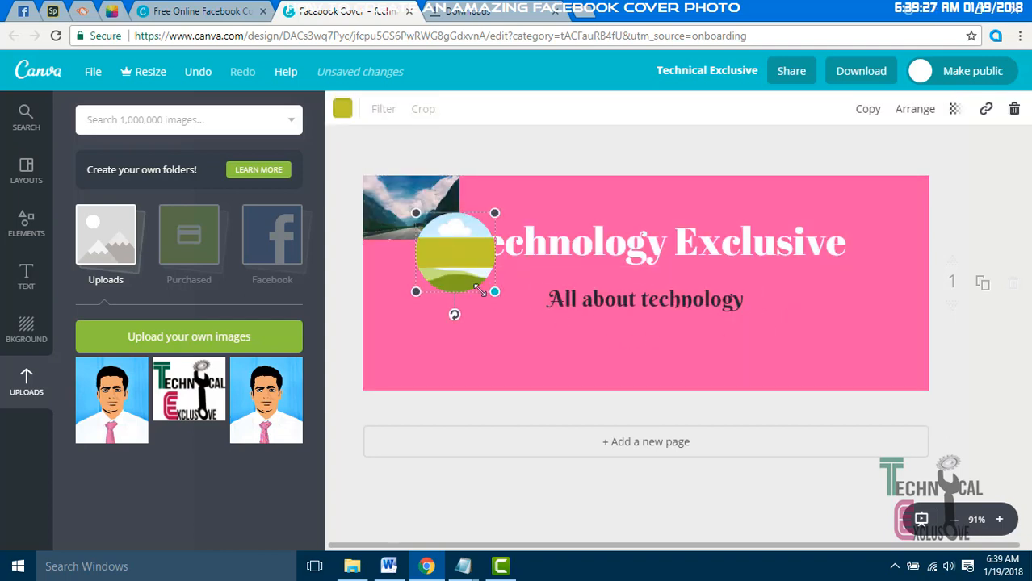
pyautogui.press('Delete')
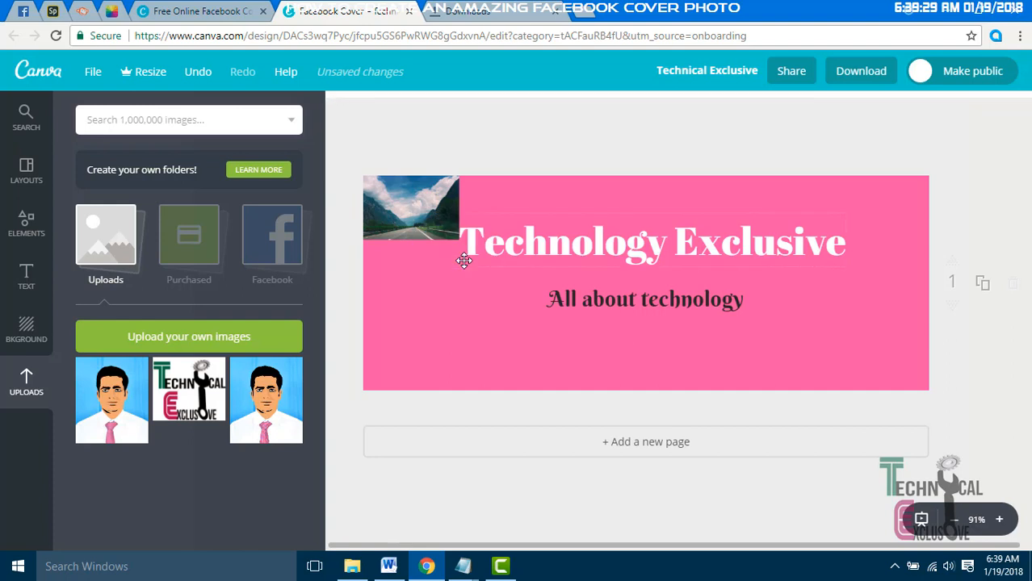
# - Replace the leftover landscape photo with the uploaded portrait, shrunk into the cover's upper-left corner
pyautogui.click(423, 201)
pyautogui.press('Delete')
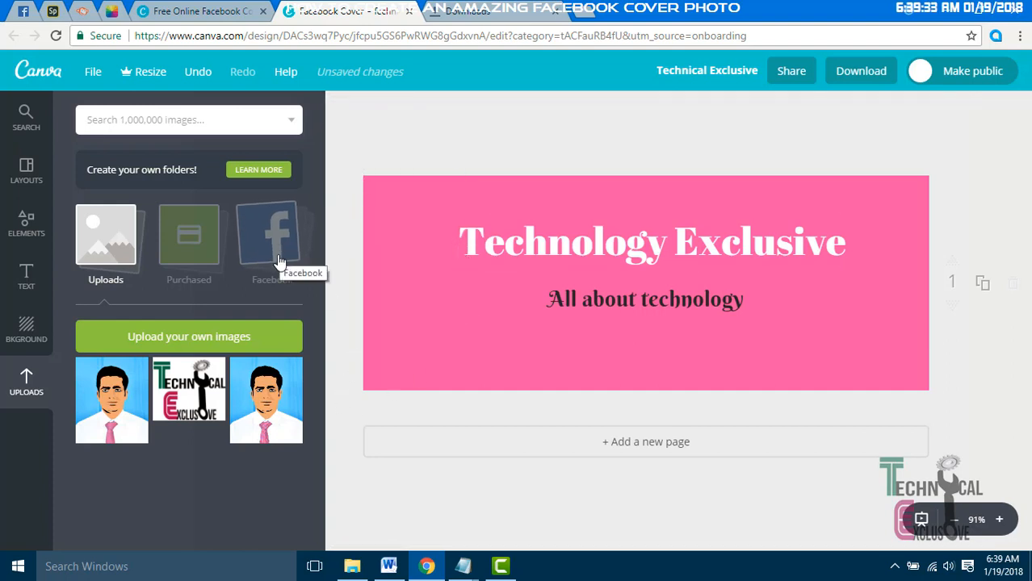
pyautogui.moveTo(130, 397); pyautogui.dragTo(472, 267)
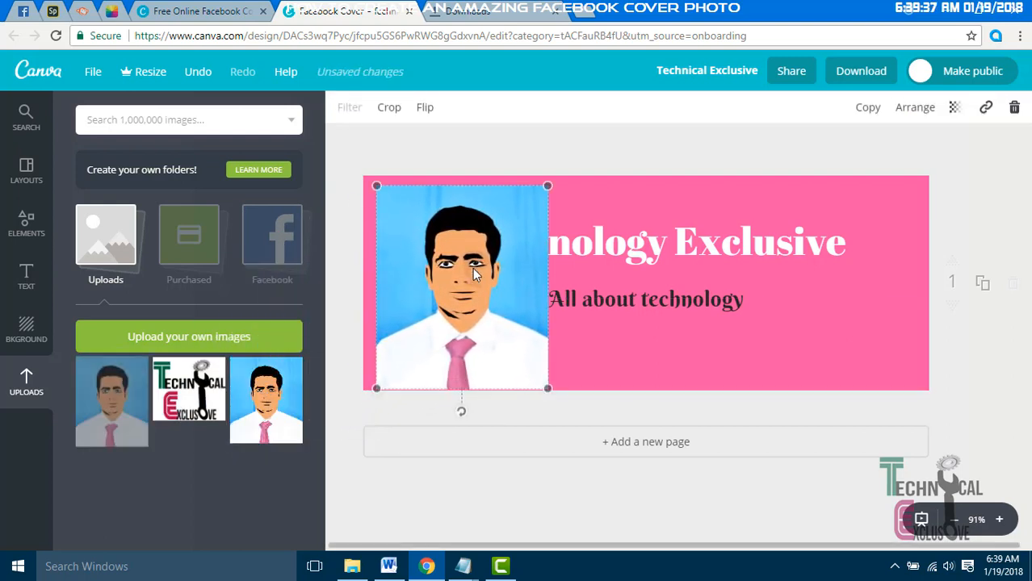
pyautogui.moveTo(548, 186); pyautogui.dragTo(427, 218)
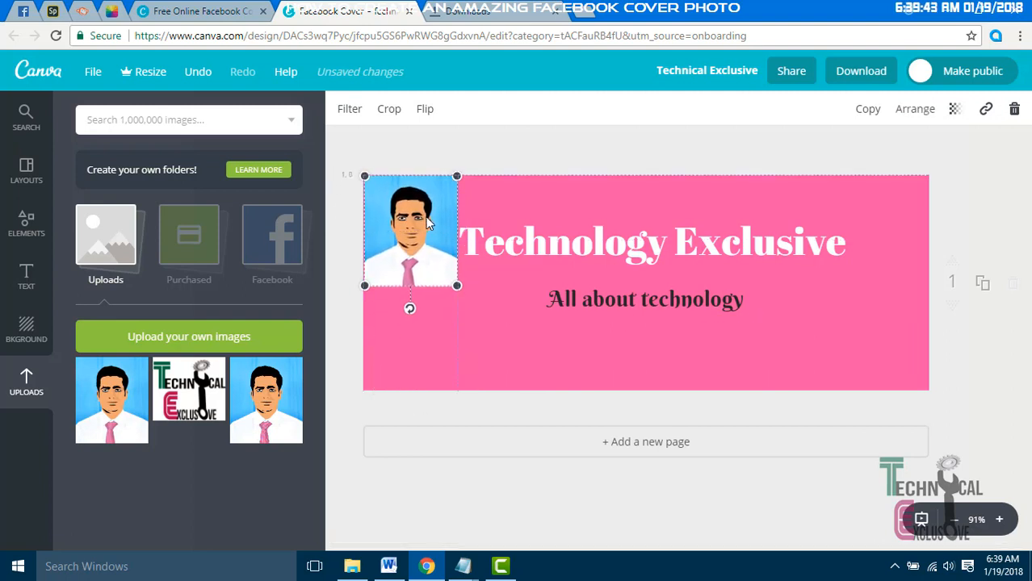
pyautogui.click(469, 316)
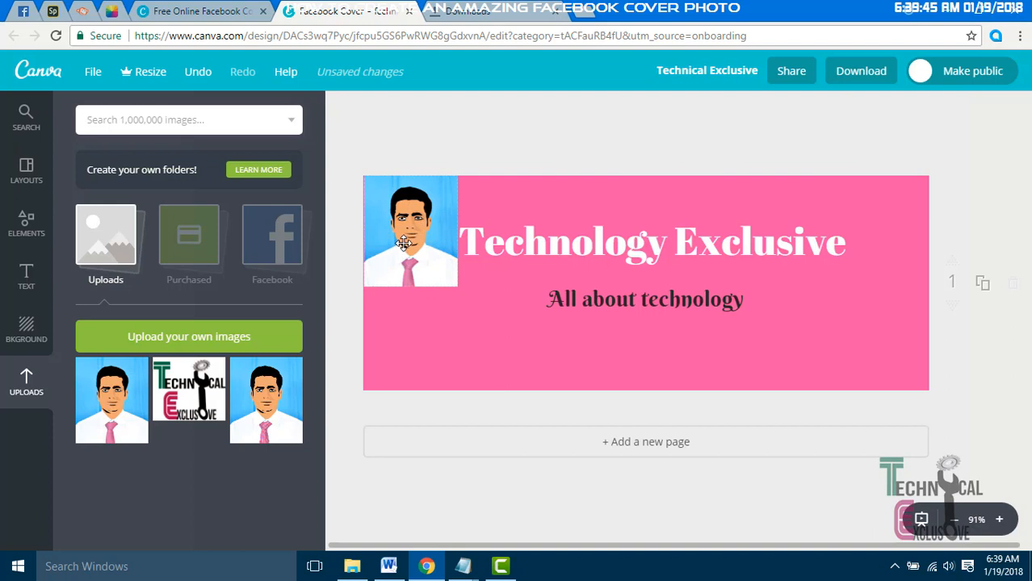
# - Move the portrait to the cover's lower-right corner and shrink it to about half its size
pyautogui.moveTo(403, 243); pyautogui.dragTo(875, 352)
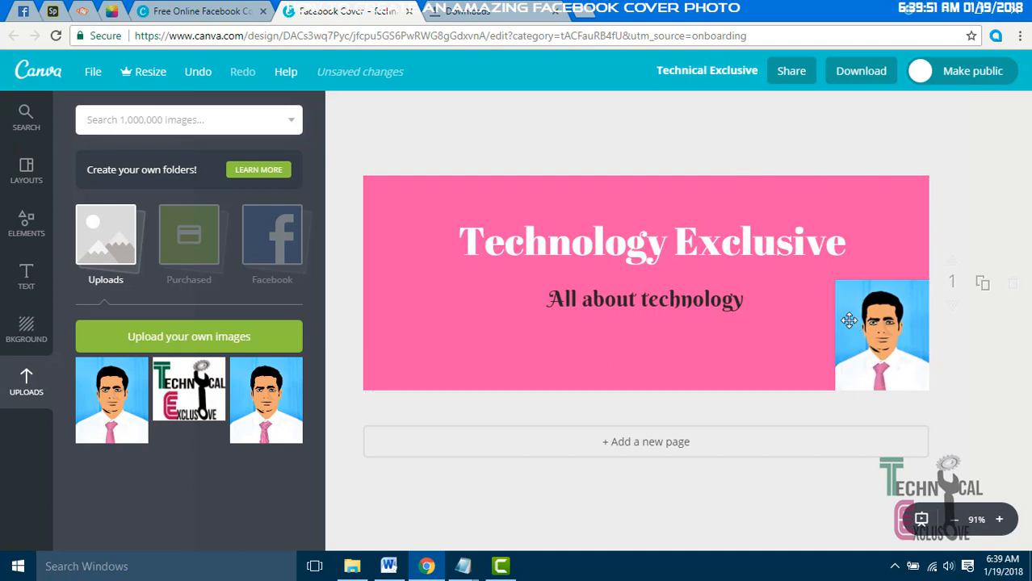
pyautogui.click(850, 293)
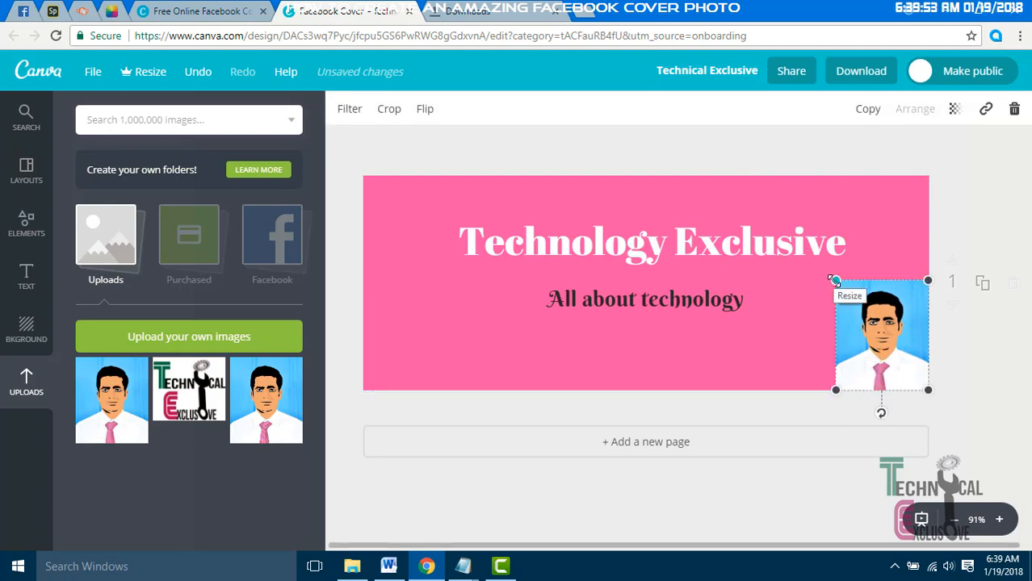
pyautogui.moveTo(836, 281); pyautogui.dragTo(866, 351)
pyautogui.click(864, 260)
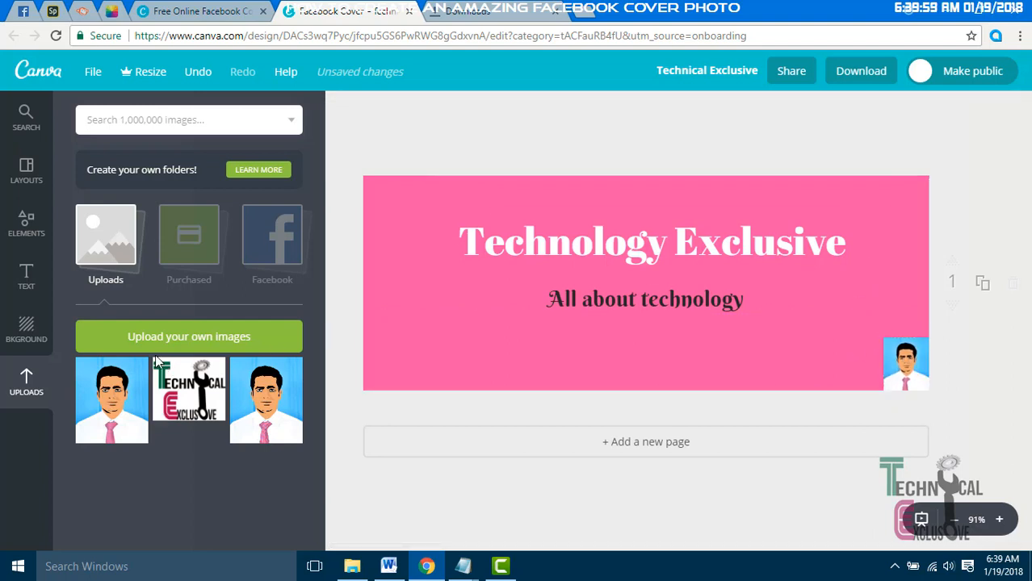
# - Add the uploaded Technical Exclusive logo to the cover, shrink it and place it at the upper left, beside the heading
pyautogui.moveTo(185, 393); pyautogui.dragTo(475, 285)
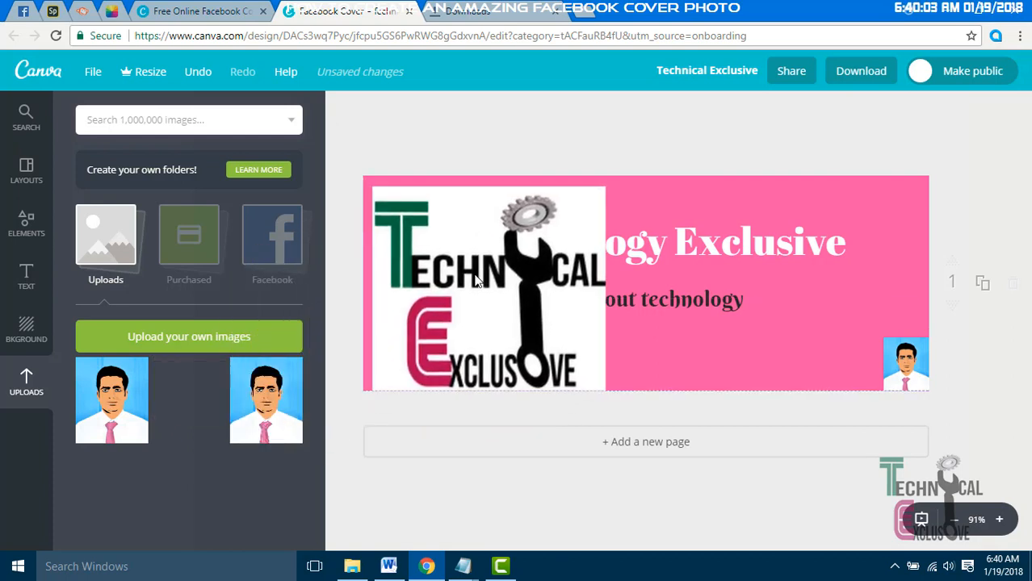
pyautogui.moveTo(607, 185); pyautogui.dragTo(461, 314)
pyautogui.moveTo(430, 357); pyautogui.dragTo(431, 240)
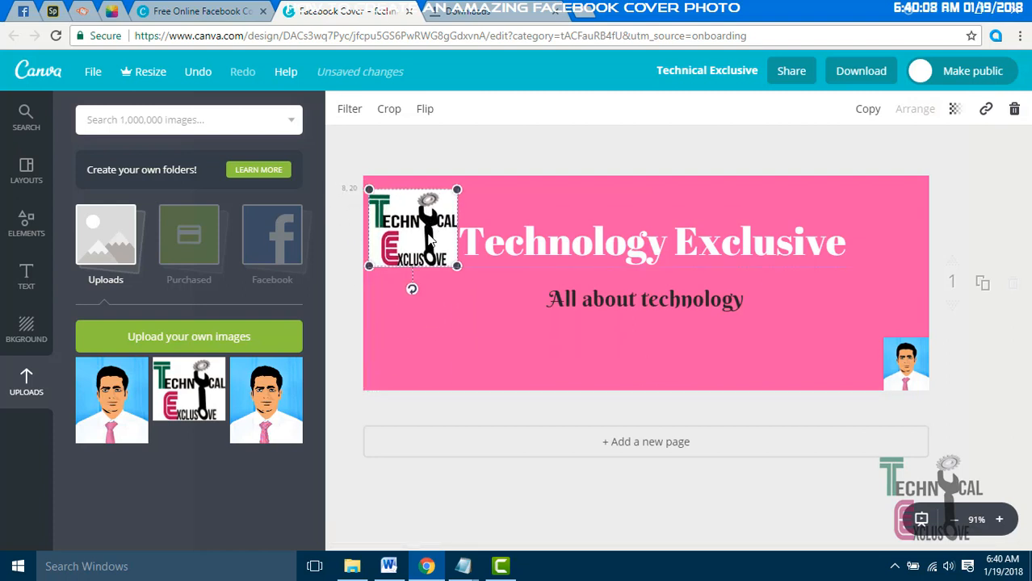
pyautogui.click(465, 340)
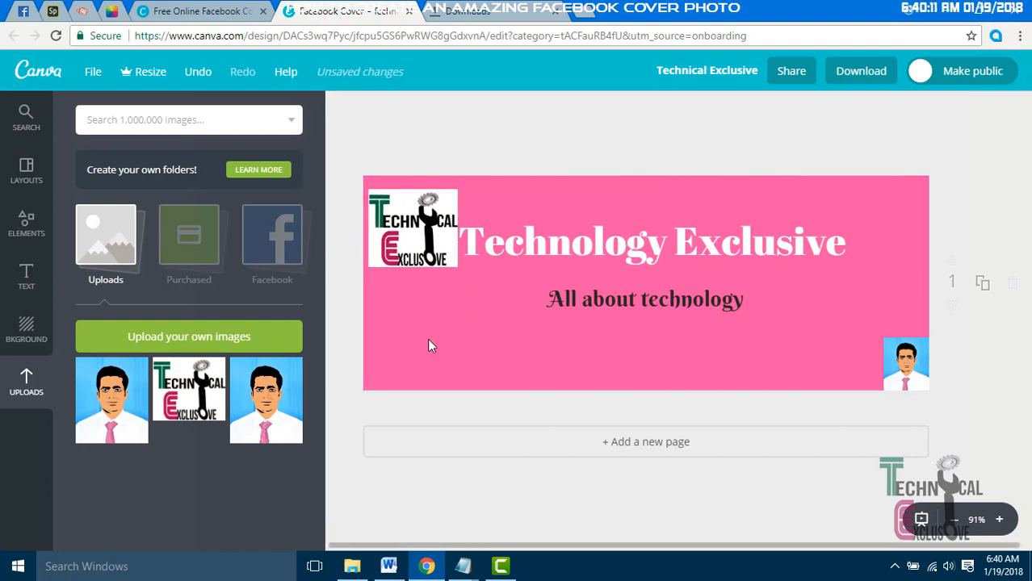
# - Try orange for the cover's background, and set it to the coral red of the default palette
pyautogui.click(25, 331)
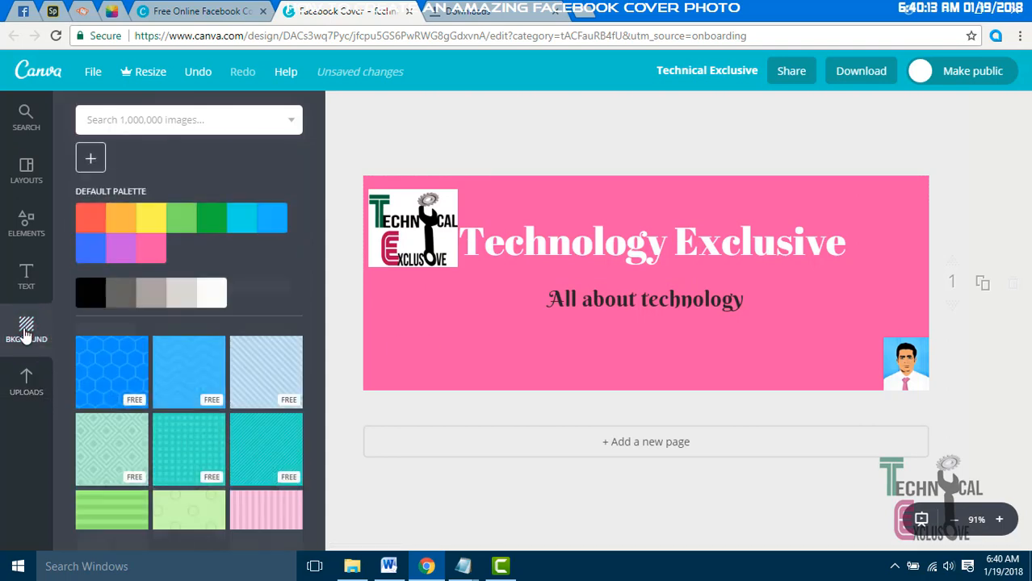
pyautogui.click(96, 246)
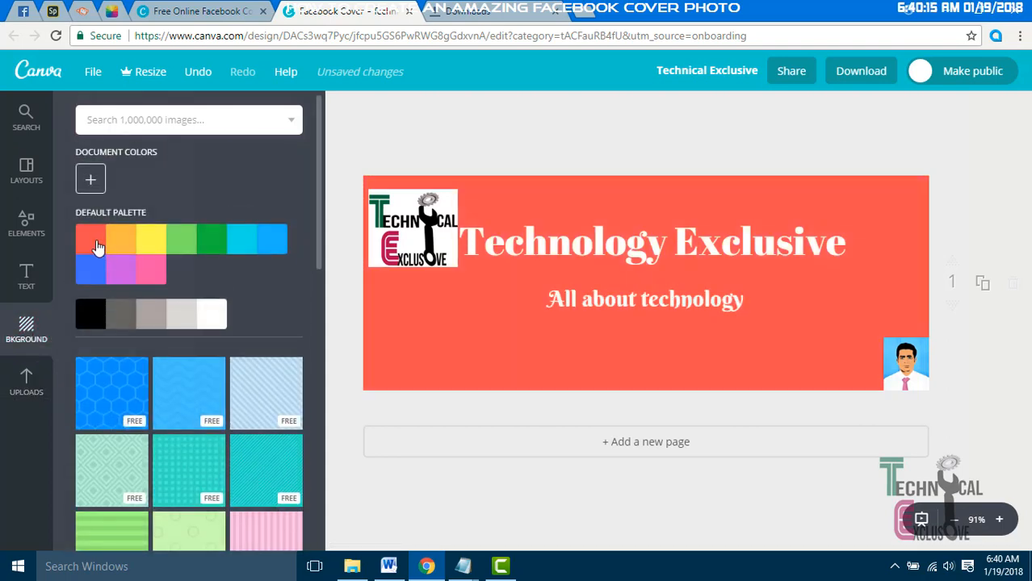
pyautogui.click(124, 250)
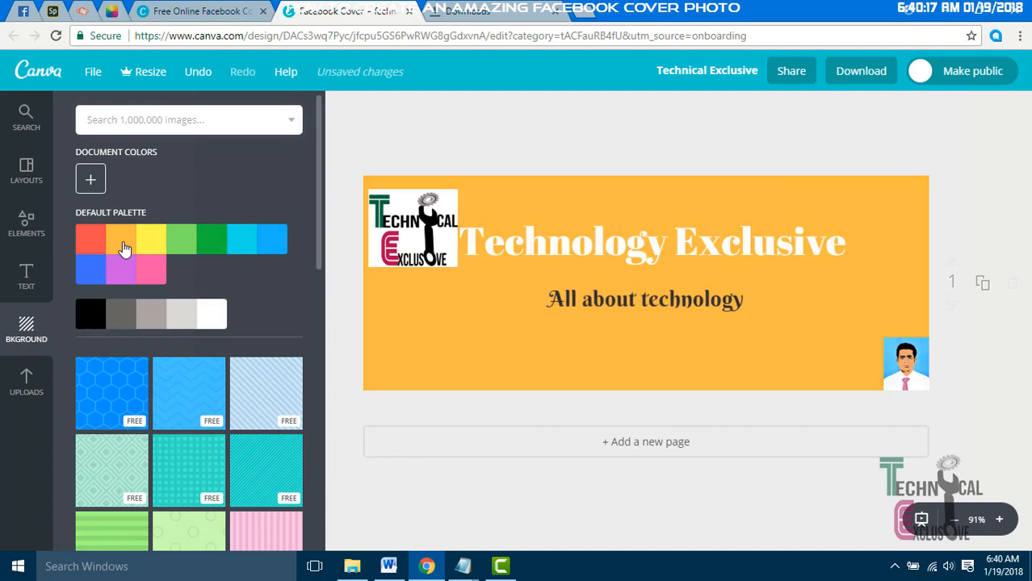
pyautogui.click(88, 245)
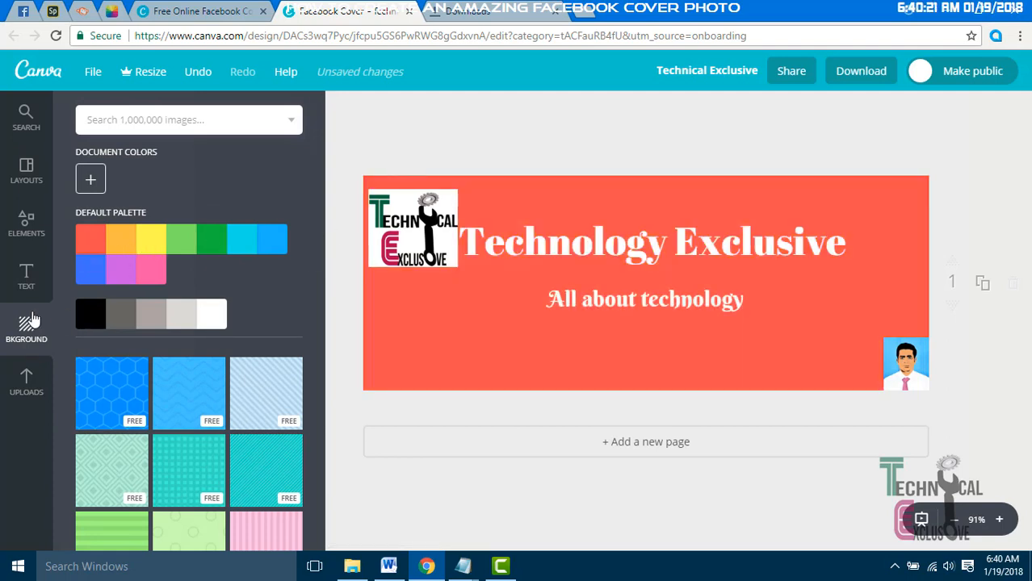
# - Insert the white rounded-square outline shape and fit it closely around the Technical Exclusive logo
pyautogui.click(24, 230)
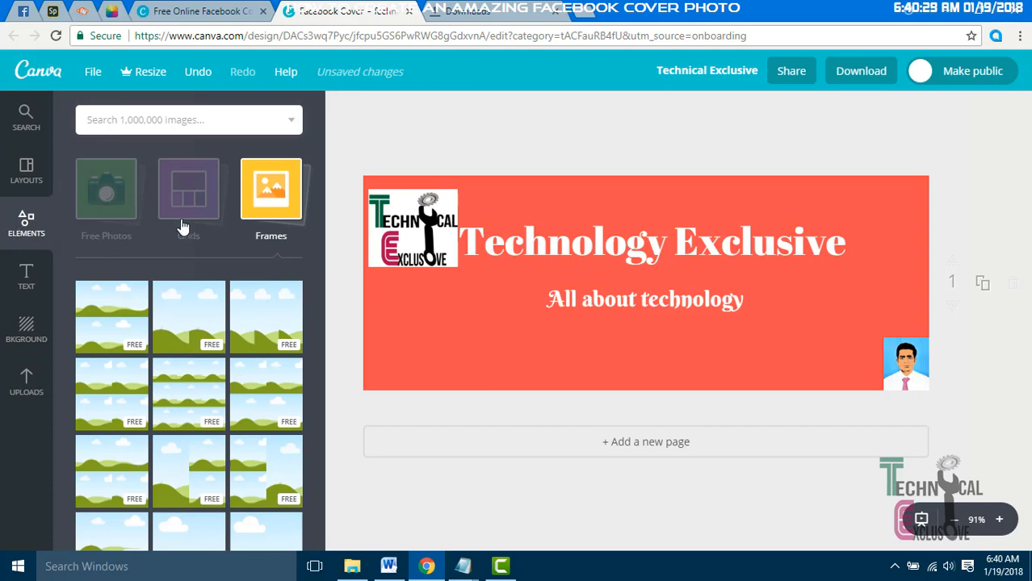
pyautogui.click(265, 204)
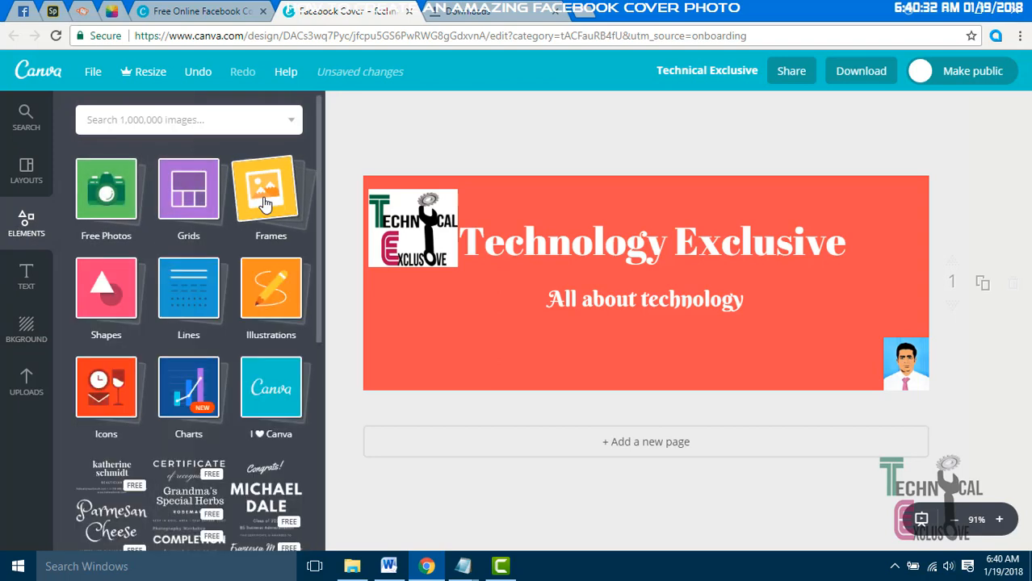
pyautogui.click(106, 300)
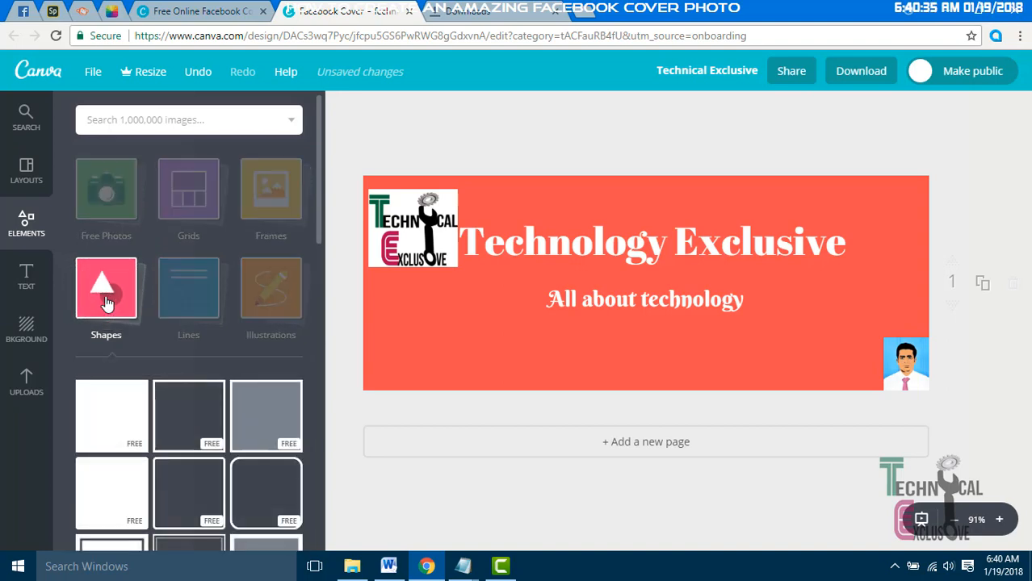
pyautogui.click(265, 481)
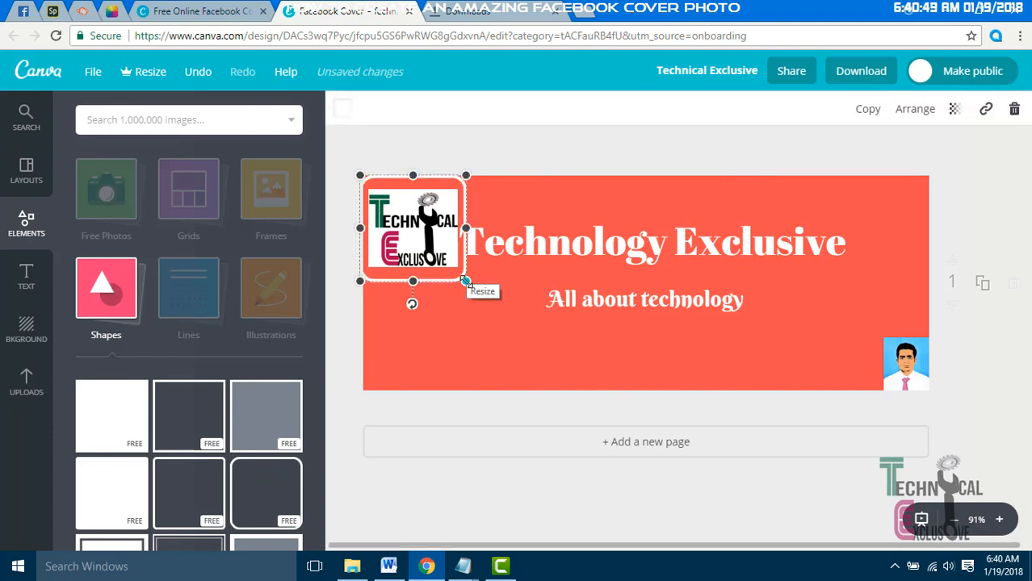
pyautogui.moveTo(461, 279); pyautogui.dragTo(463, 278)
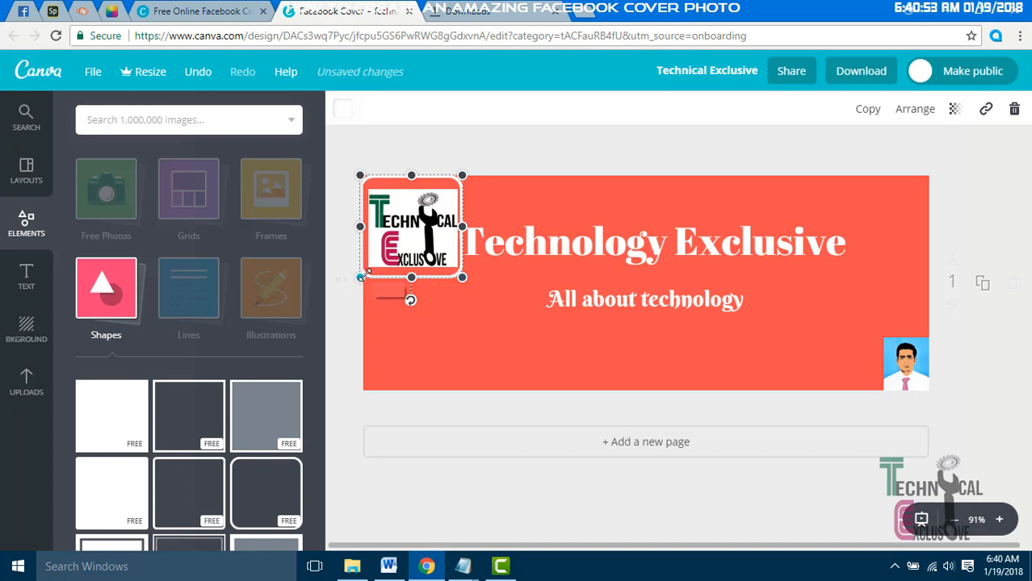
pyautogui.moveTo(363, 278); pyautogui.dragTo(370, 272)
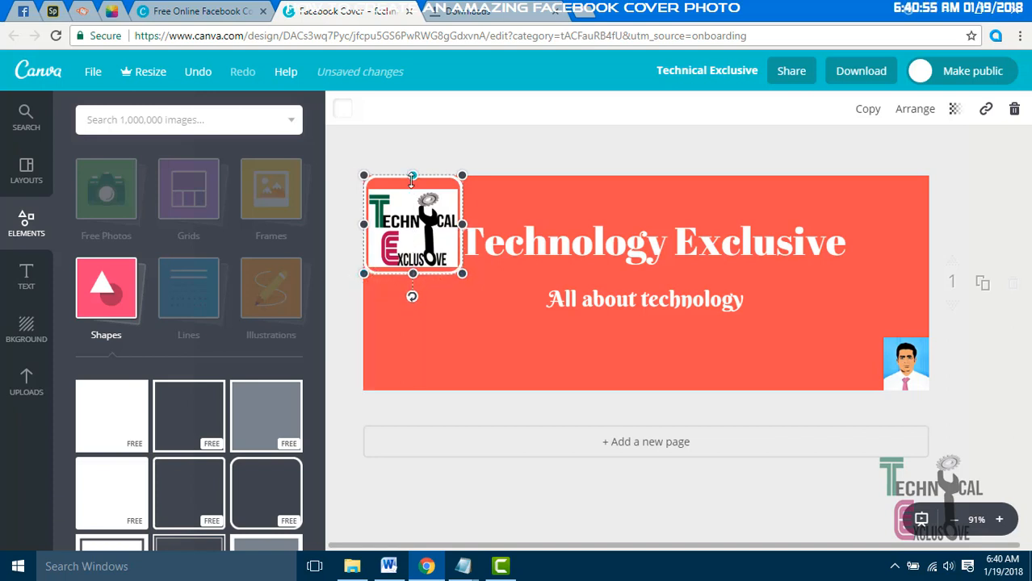
pyautogui.moveTo(412, 175); pyautogui.dragTo(412, 183)
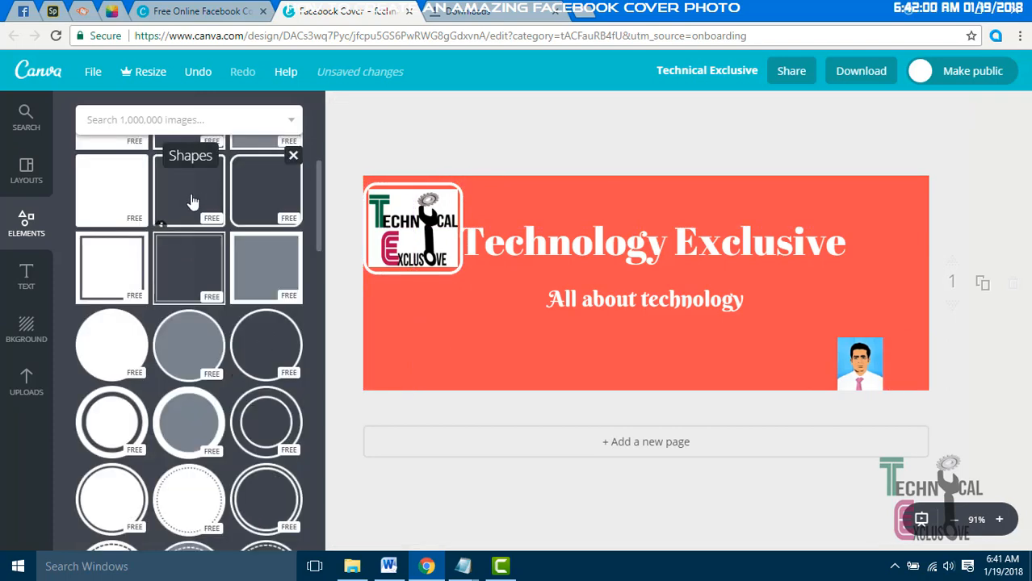
# - Insert the white square outline with slightly rounded corners and shrink it to a small square over the portrait in the lower-right corner
pyautogui.click(192, 201)
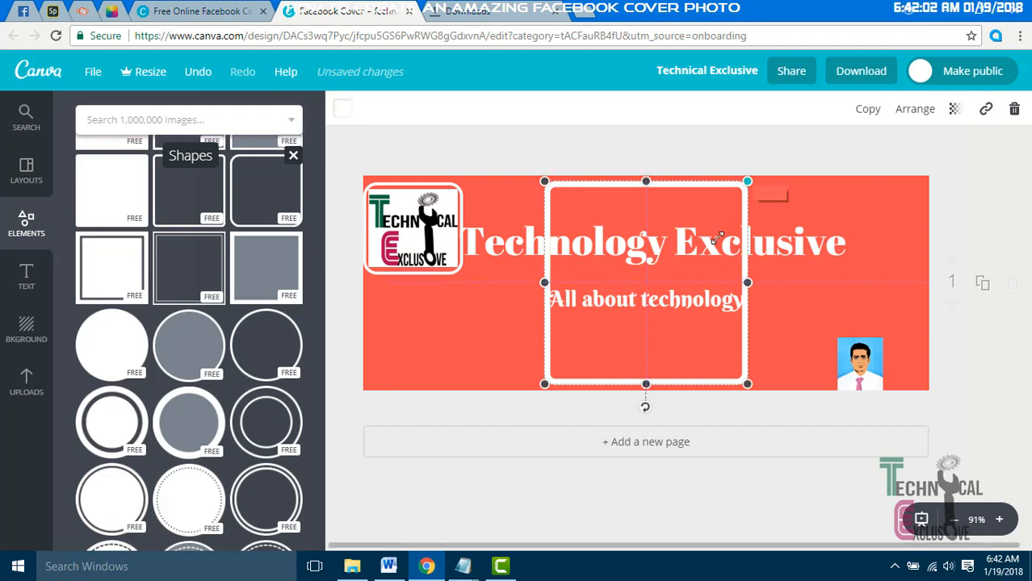
pyautogui.moveTo(717, 238); pyautogui.dragTo(920, 312)
pyautogui.moveTo(888, 345); pyautogui.dragTo(754, 360)
pyautogui.moveTo(875, 356)
pyautogui.mouseDown()
pyautogui.moveTo(896, 357)
pyautogui.moveTo(885, 363)
pyautogui.mouseUp()
pyautogui.moveTo(776, 351); pyautogui.dragTo(890, 333)
pyautogui.click(883, 318)
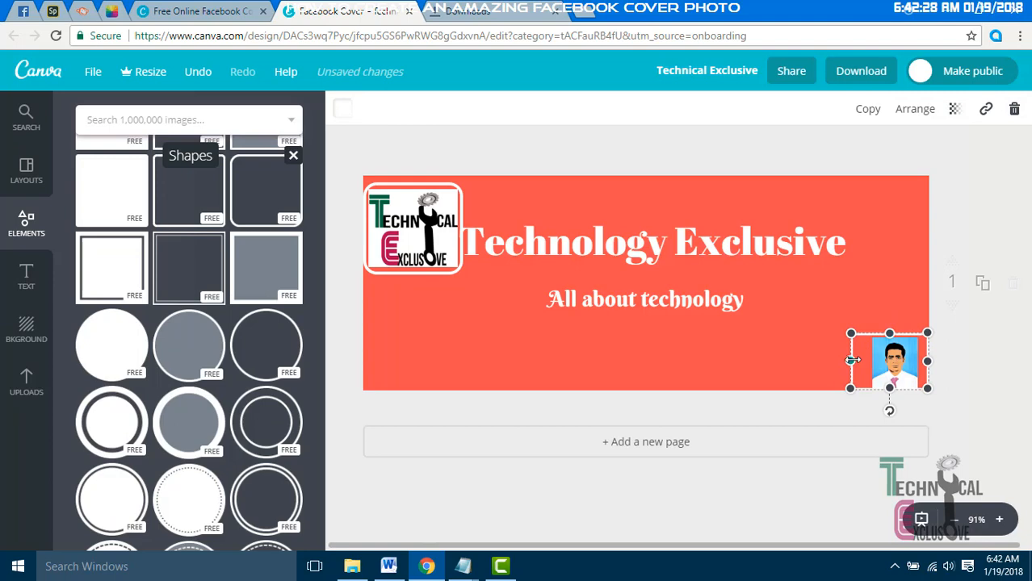
pyautogui.moveTo(853, 361); pyautogui.dragTo(908, 363)
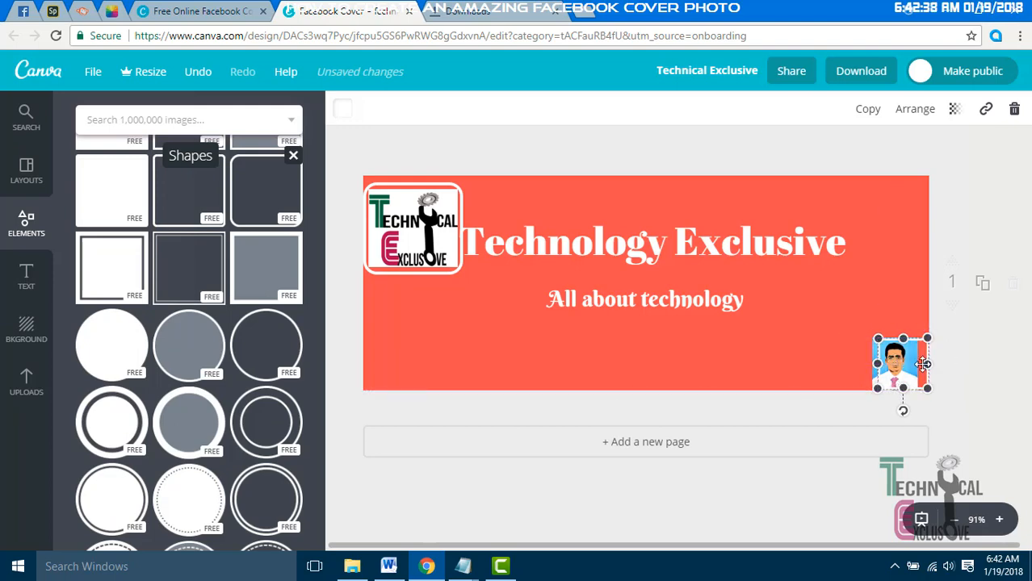
# - Adjust the portrait and the small white outline so the outline frames the portrait in the cover's lower-right corner
pyautogui.click(874, 353)
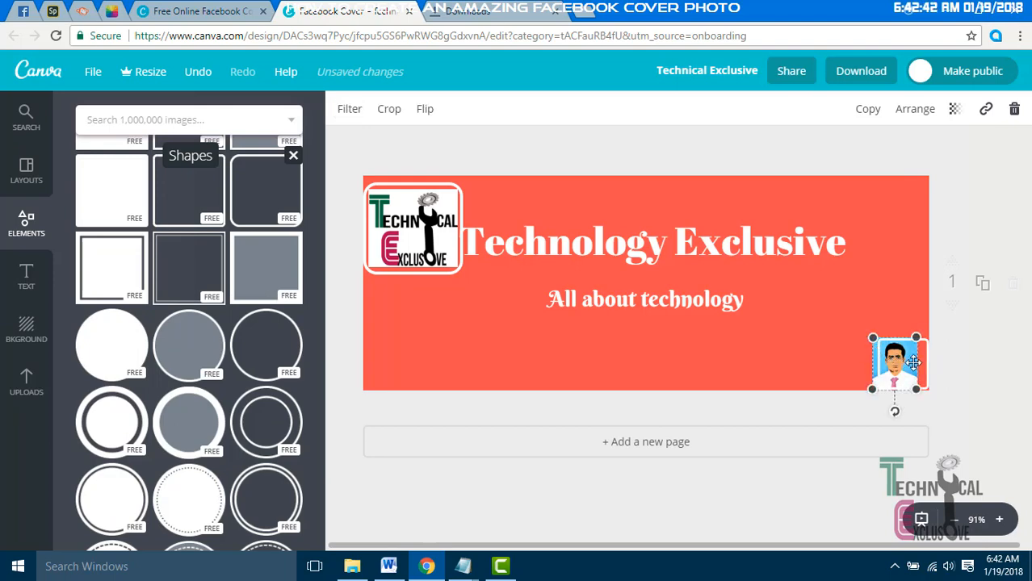
pyautogui.moveTo(898, 364); pyautogui.dragTo(831, 366)
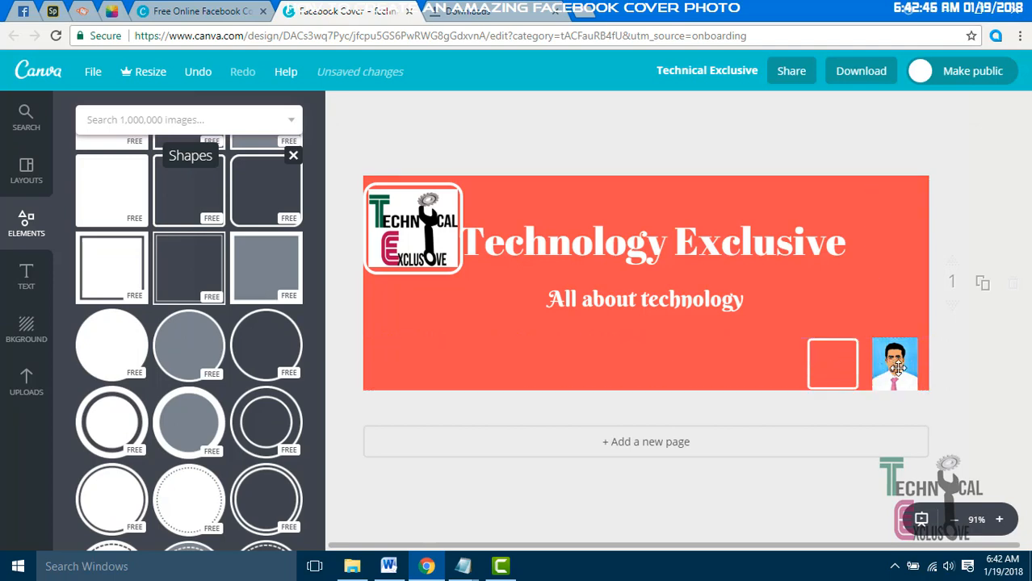
pyautogui.moveTo(897, 367); pyautogui.dragTo(903, 374)
pyautogui.moveTo(841, 361); pyautogui.dragTo(909, 364)
pyautogui.click(684, 338)
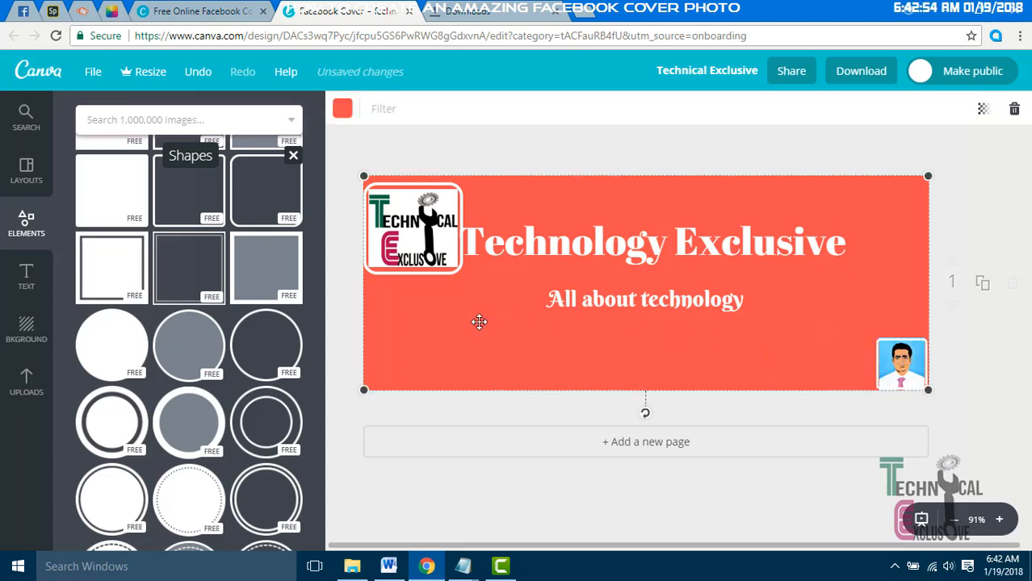
# - Insert the teal line with curved ends from the lines collection into the cover
pyautogui.click(292, 159)
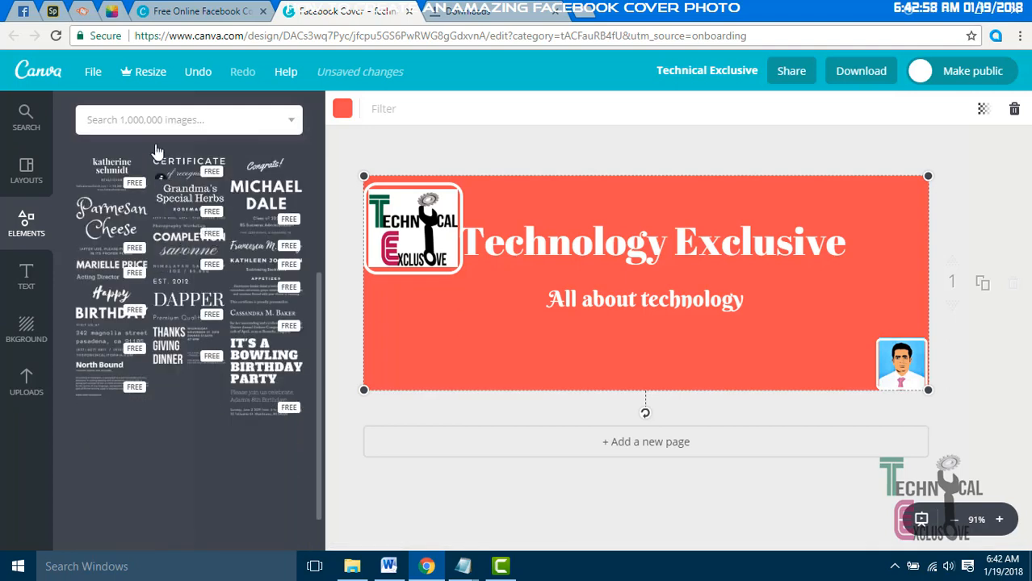
pyautogui.click(27, 226)
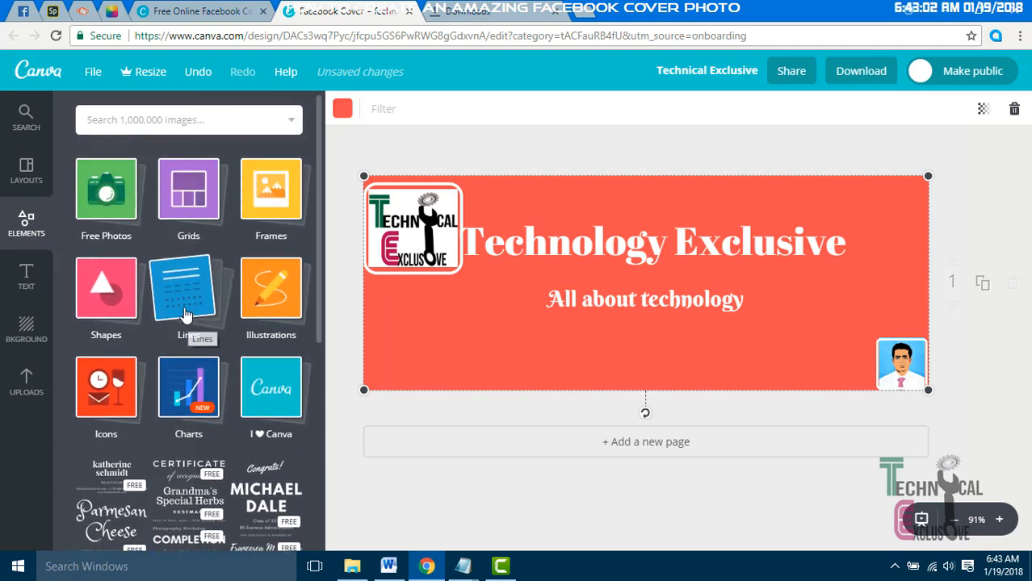
pyautogui.click(184, 314)
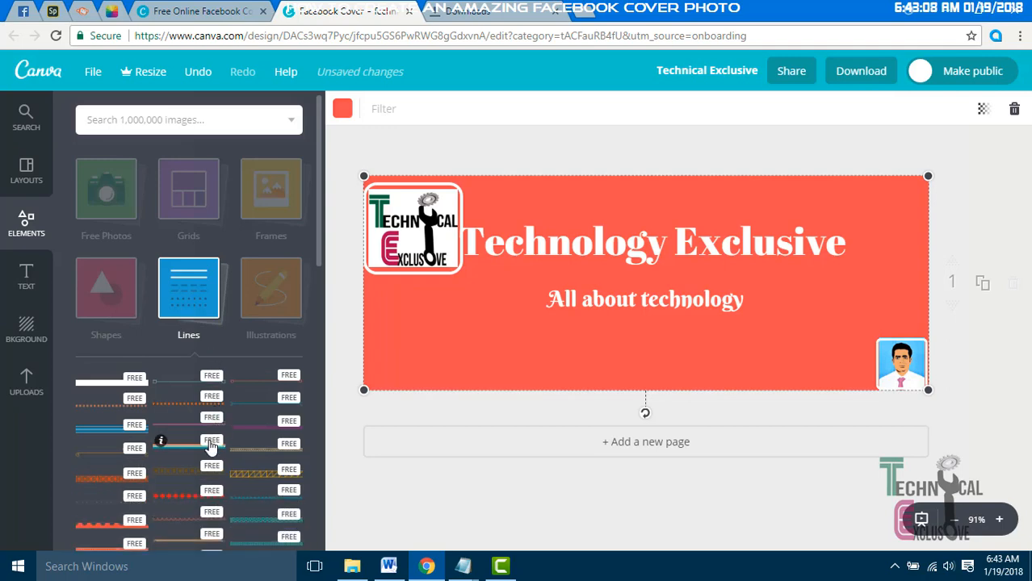
pyautogui.scroll(-2, 210, 448)
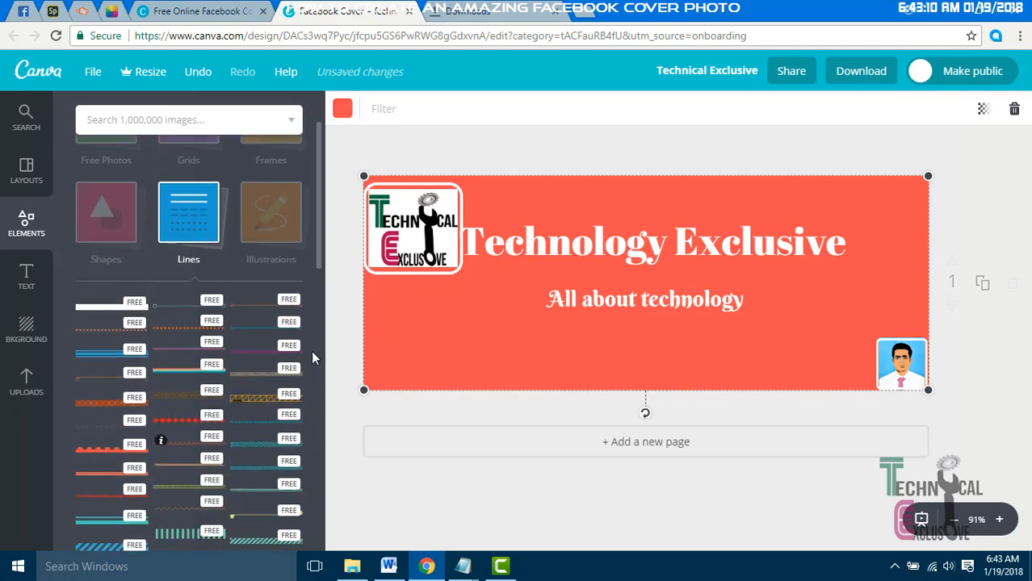
pyautogui.click(265, 333)
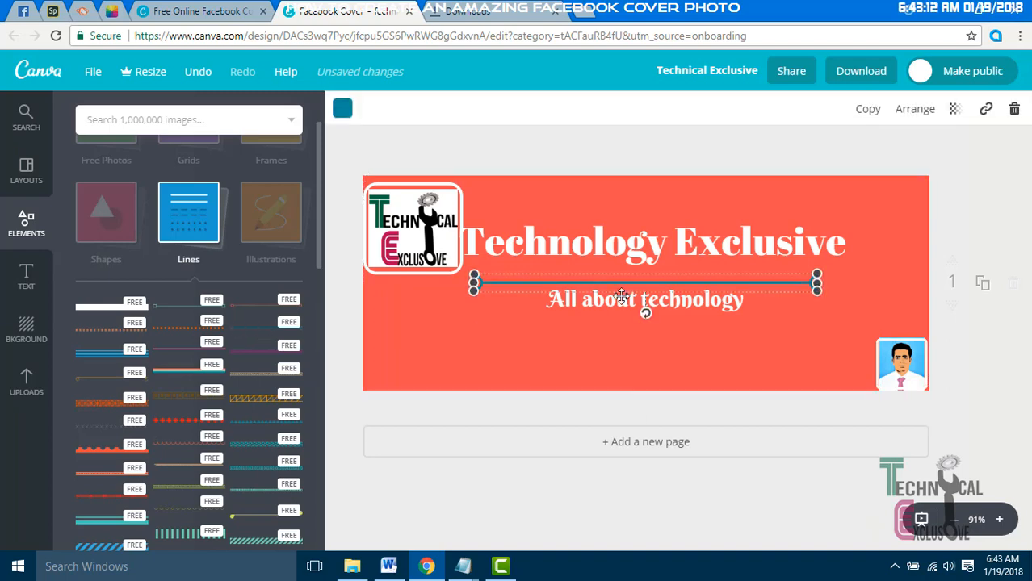
# - Move the teal line below the "All about technology" subheading and shorten it at both ends to roughly the subheading's width
pyautogui.moveTo(649, 283); pyautogui.dragTo(649, 327)
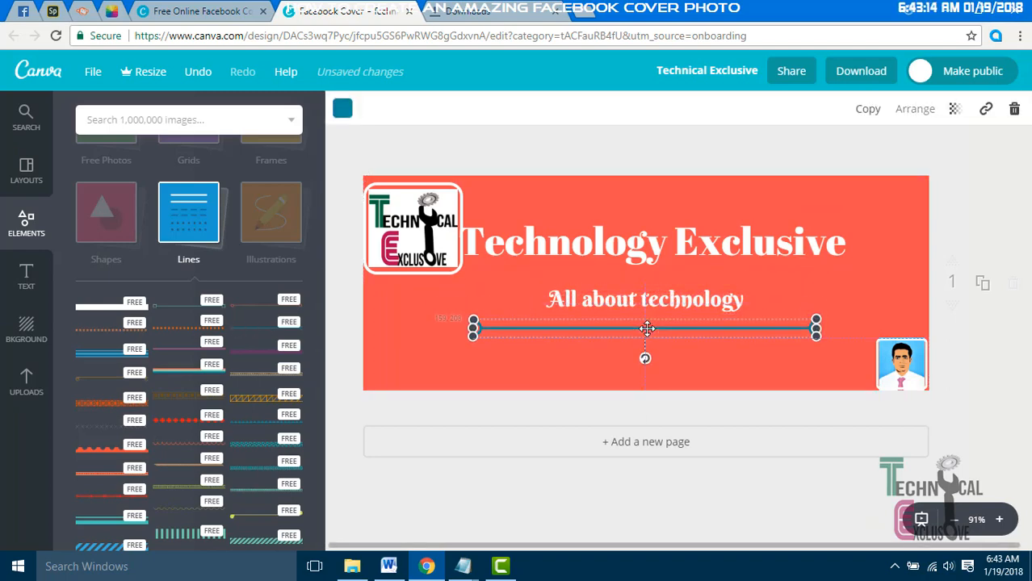
pyautogui.moveTo(821, 327); pyautogui.dragTo(773, 327)
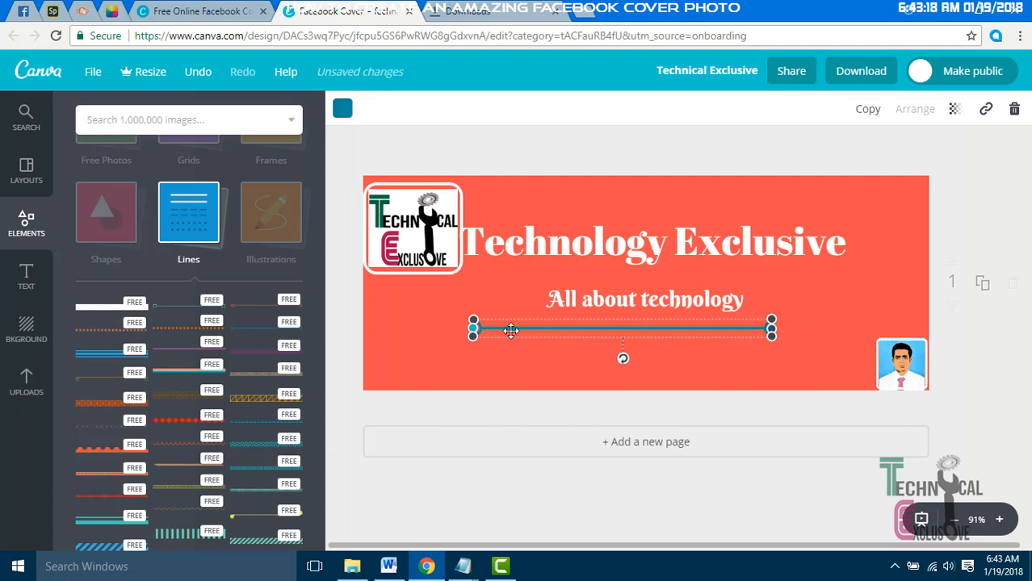
pyautogui.moveTo(510, 330); pyautogui.dragTo(550, 329)
pyautogui.click(436, 316)
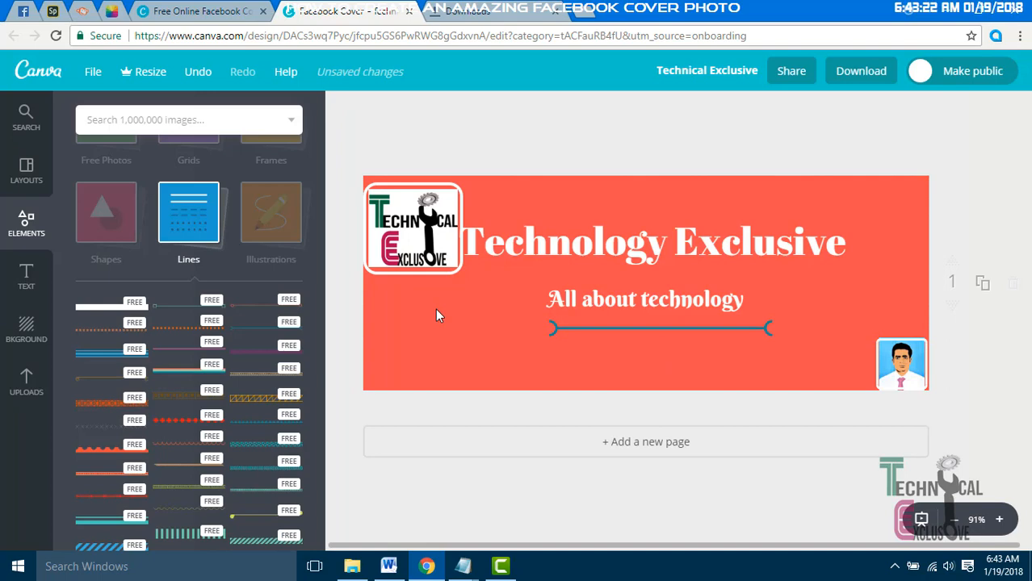
# - Search the image library for "computer" and insert the free orange desktop monitor icon into the cover
pyautogui.click(187, 212)
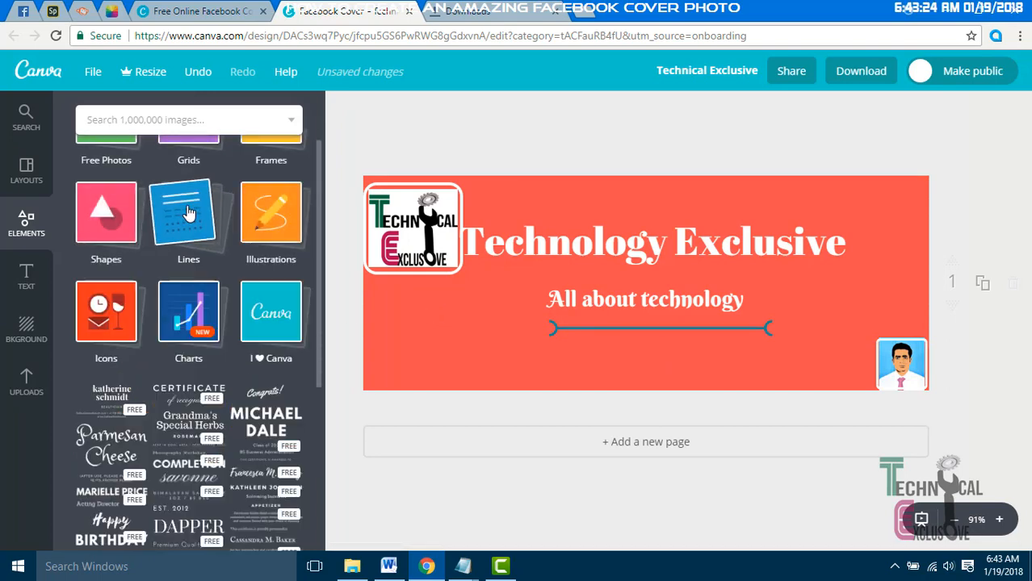
pyautogui.click(274, 220)
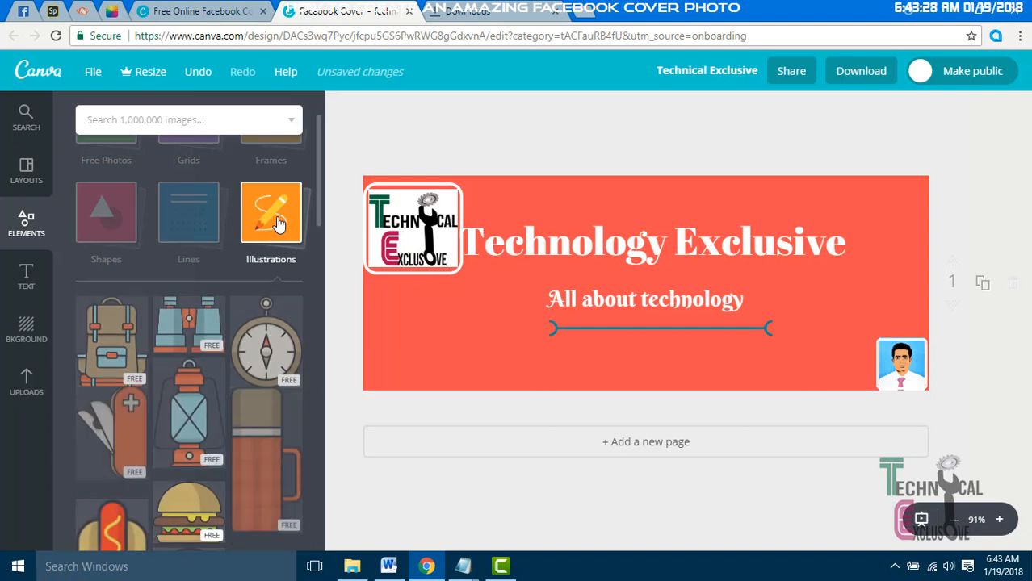
pyautogui.click(134, 118)
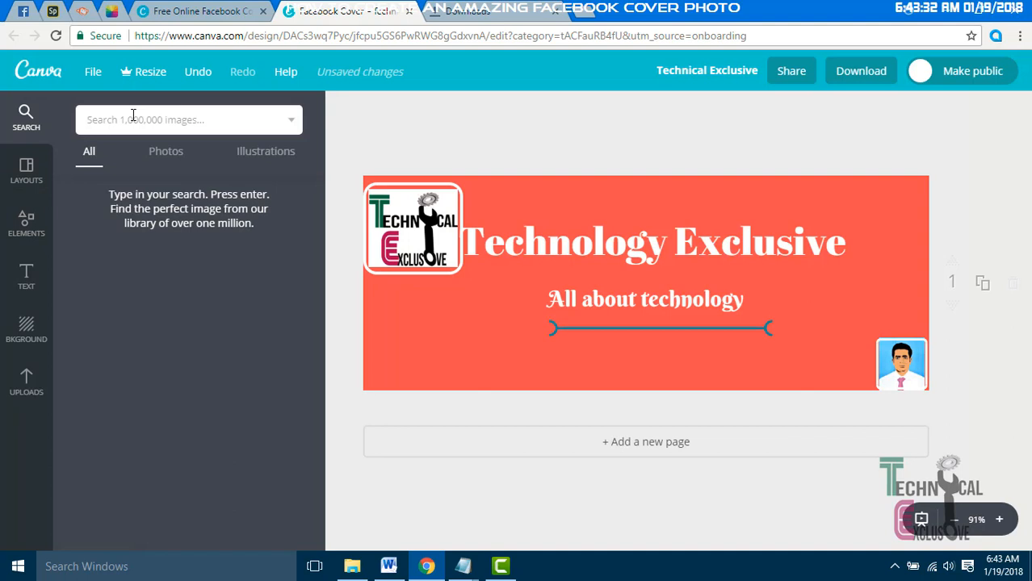
pyautogui.write('computer')
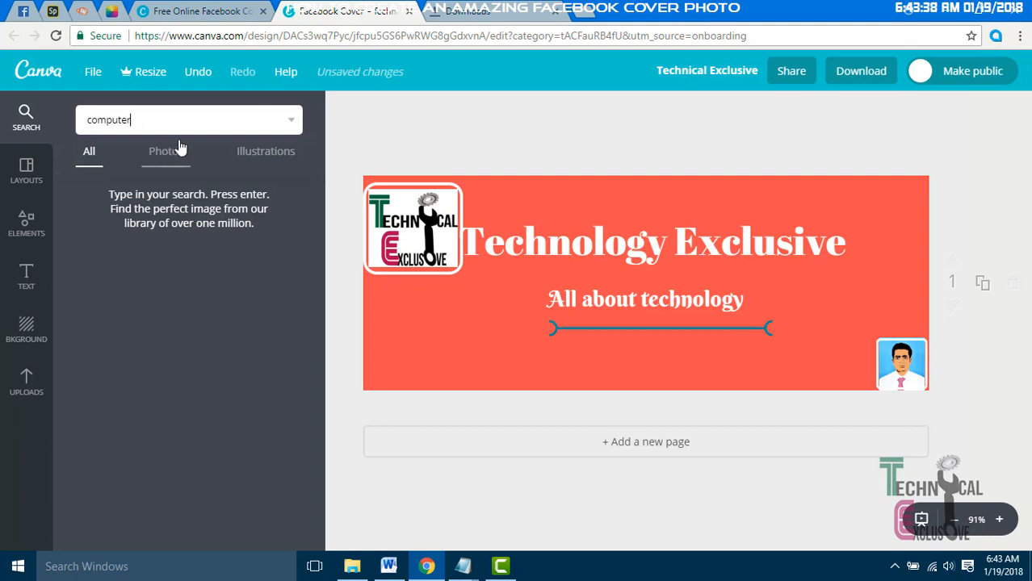
pyautogui.press('Return')
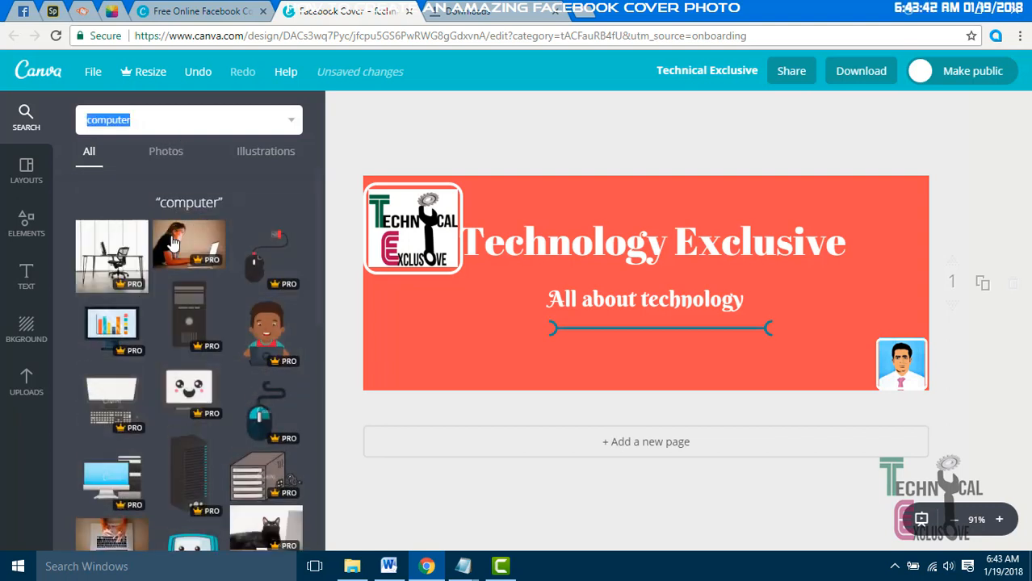
pyautogui.scroll(-5, 173, 244)
pyautogui.moveTo(110, 395); pyautogui.dragTo(465, 313)
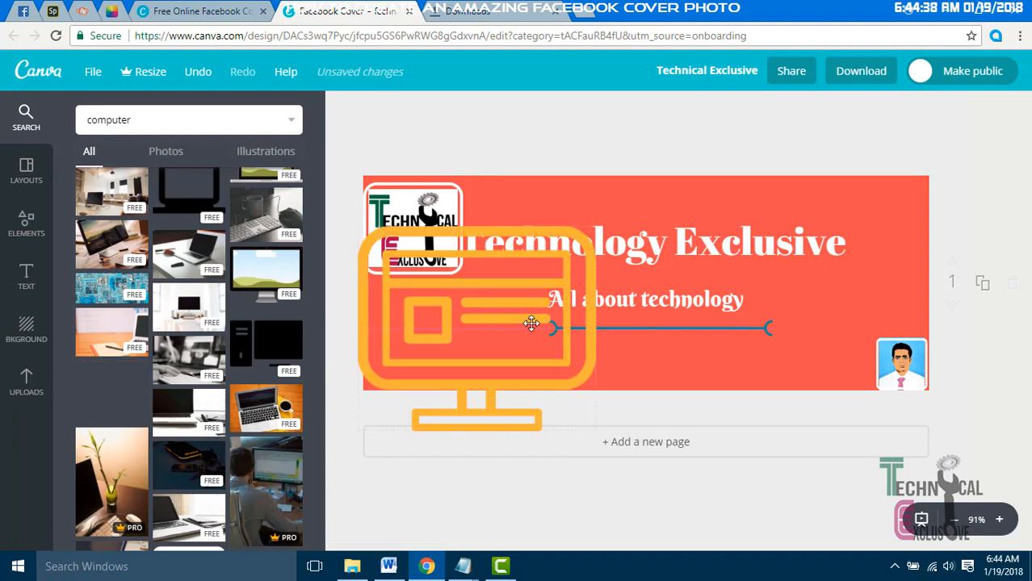
# - Shrink the orange monitor icon to a small size beside the start of the "All about technology" subheading and teal line
pyautogui.moveTo(531, 324); pyautogui.dragTo(533, 326)
pyautogui.moveTo(595, 227); pyautogui.dragTo(504, 322)
pyautogui.click(426, 323)
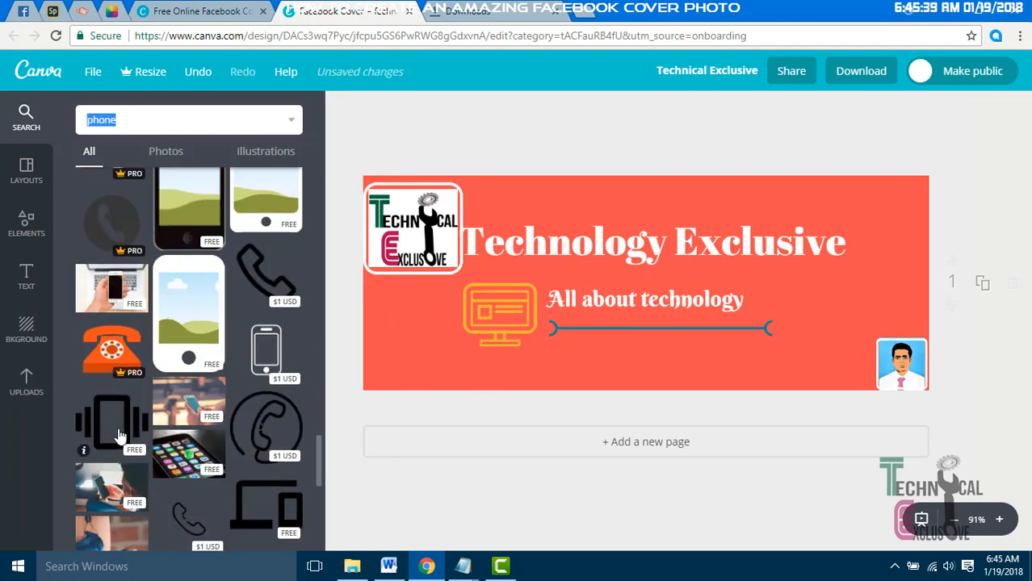
# - Place the small black vibrating-phone icon from the "phone" results just beyond the far end of the teal line
pyautogui.moveTo(655, 373); pyautogui.dragTo(819, 319)
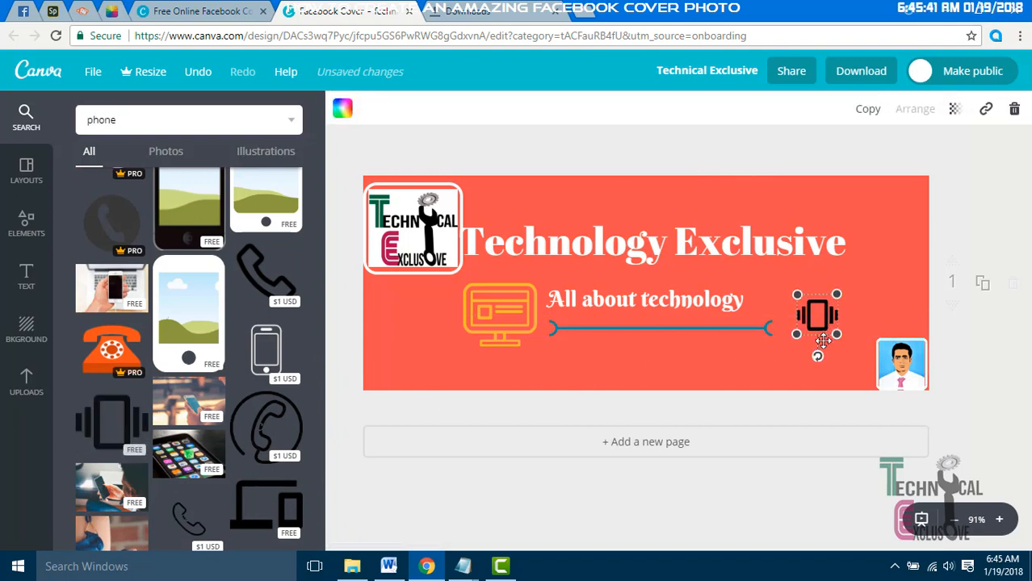
pyautogui.click(703, 381)
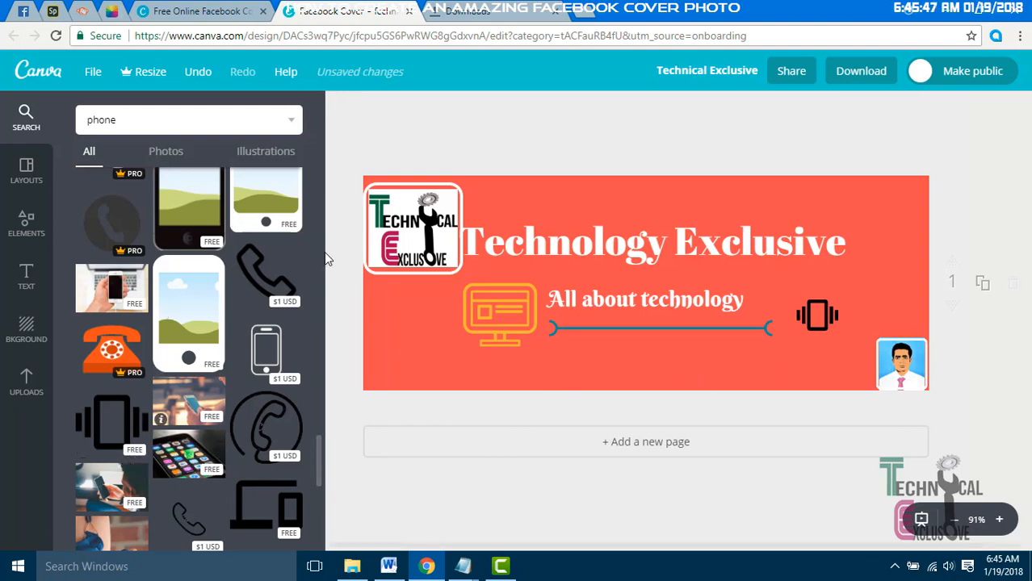
pyautogui.click(450, 381)
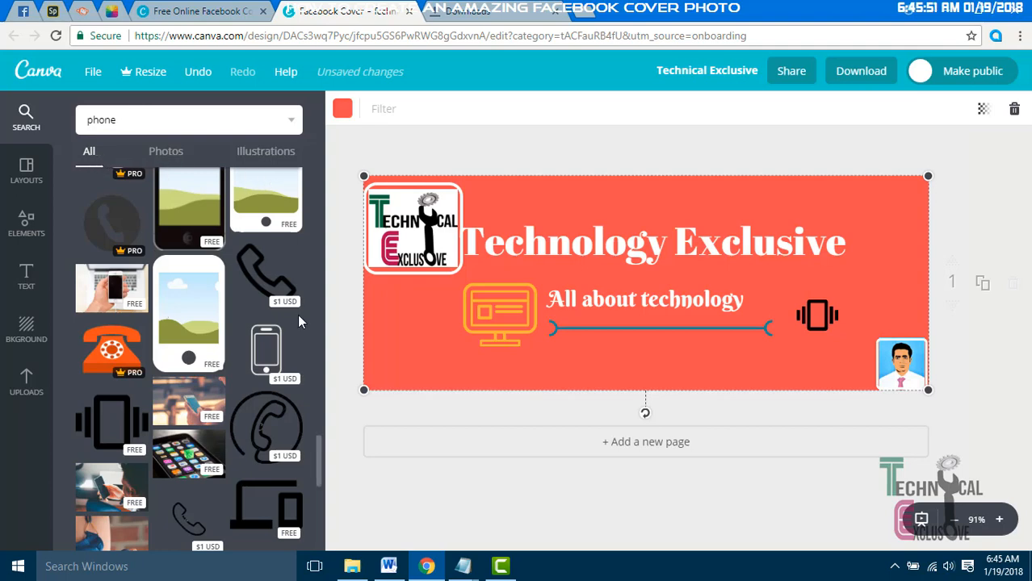
# - Look back through the image results and clear the "phone" search term
pyautogui.scroll(-10, 297, 314)
pyautogui.scroll(10, 295, 320)
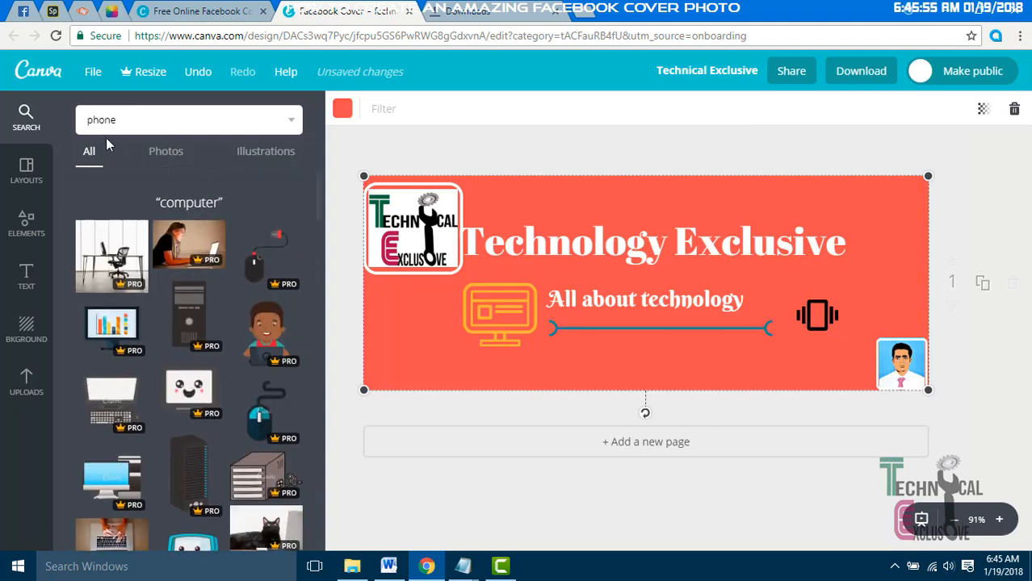
pyautogui.click(90, 153)
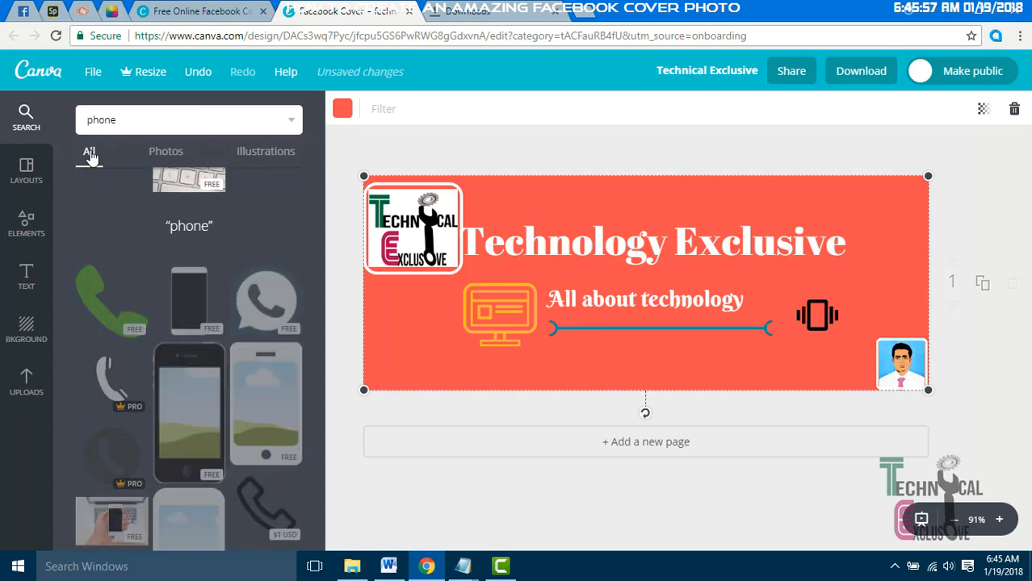
pyautogui.doubleClick(110, 123)
pyautogui.moveTo(110, 125); pyautogui.dragTo(65, 126)
pyautogui.press('BackSpace')
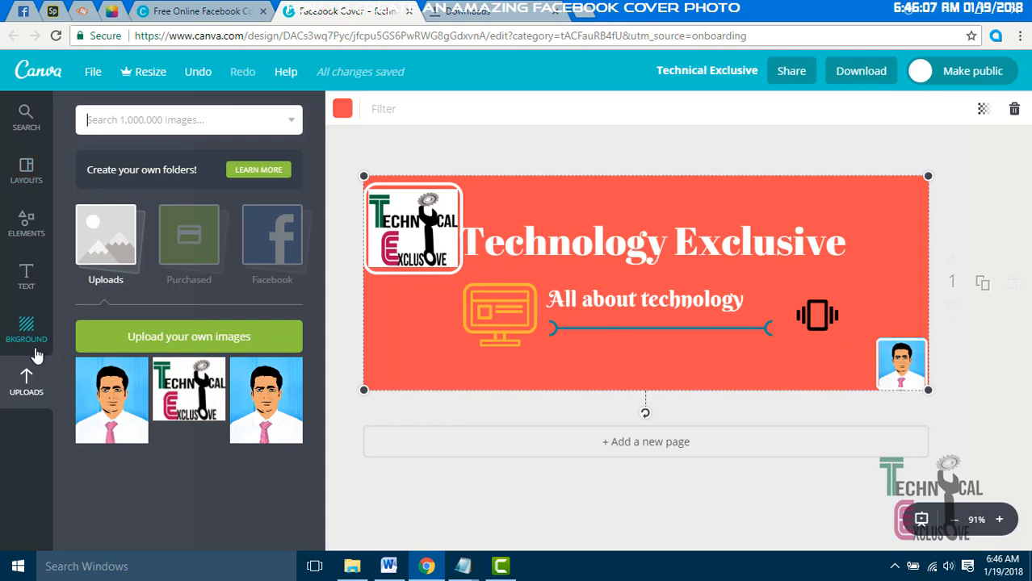
pyautogui.click(27, 225)
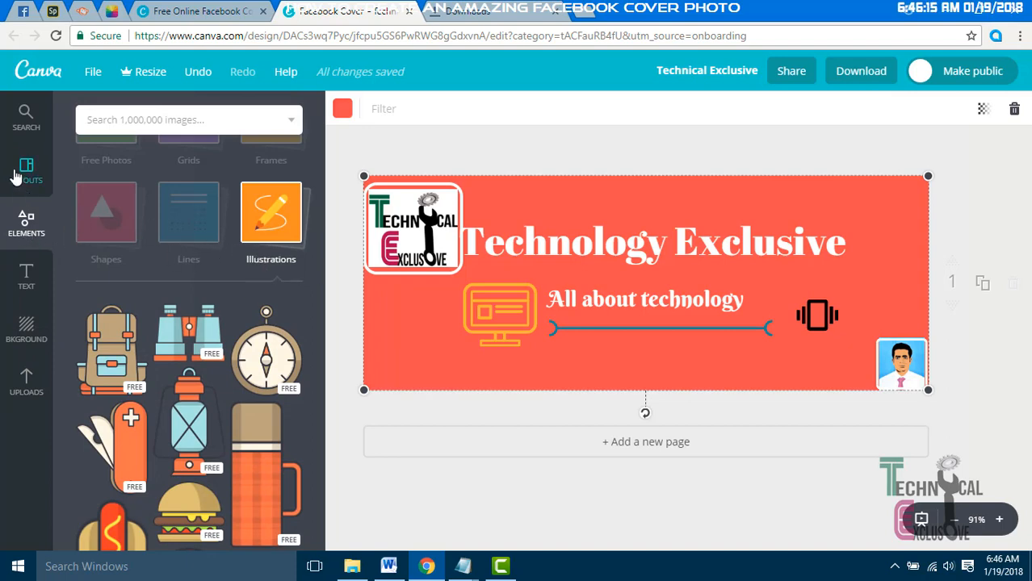
pyautogui.click(27, 393)
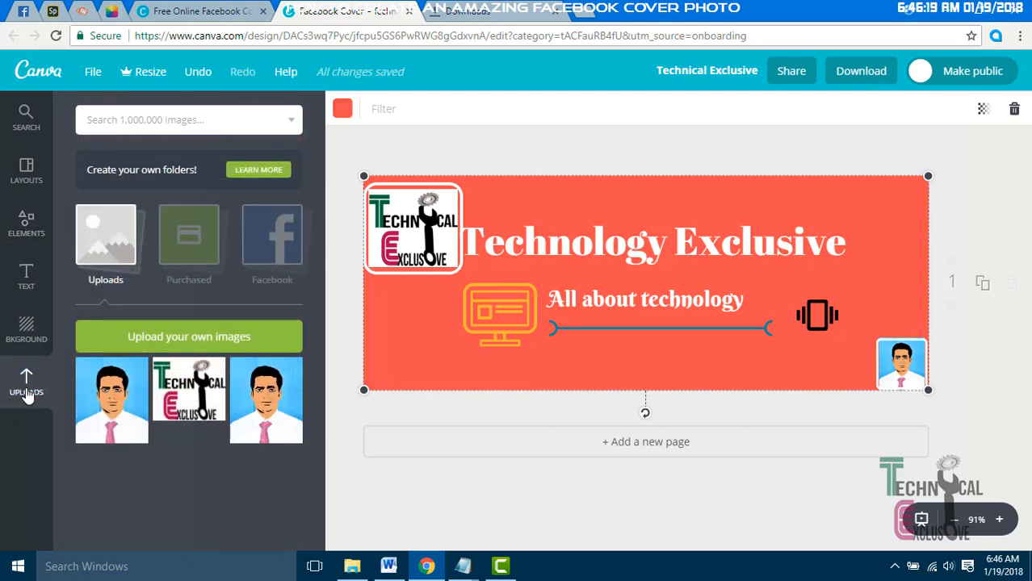
pyautogui.click(26, 332)
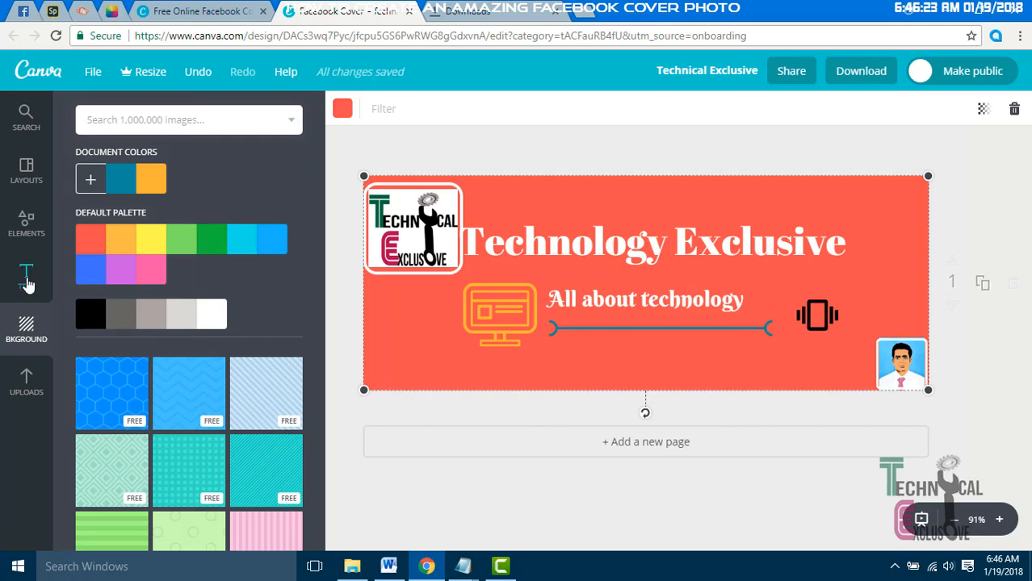
pyautogui.click(27, 279)
pyautogui.click(32, 222)
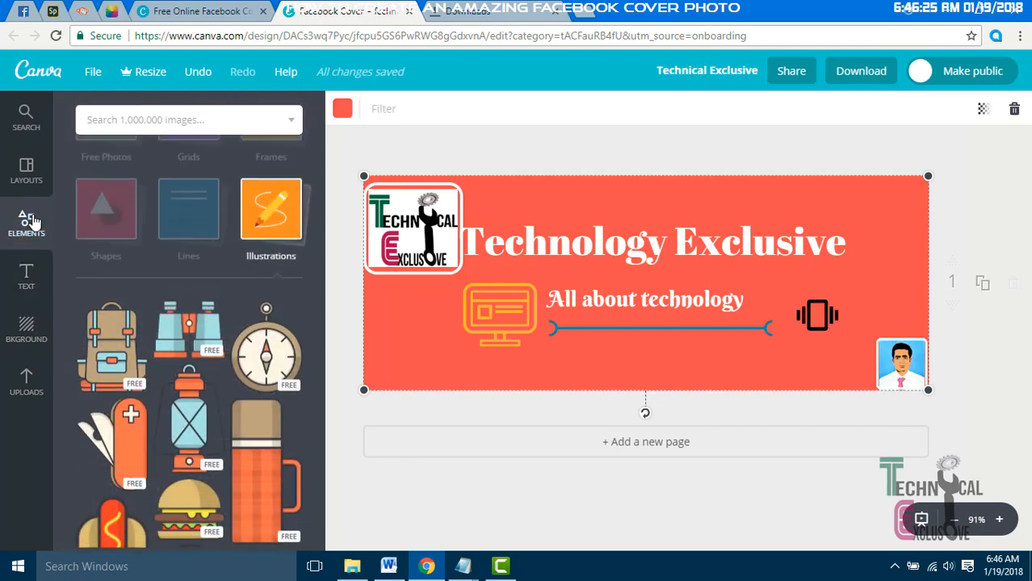
pyautogui.click(26, 176)
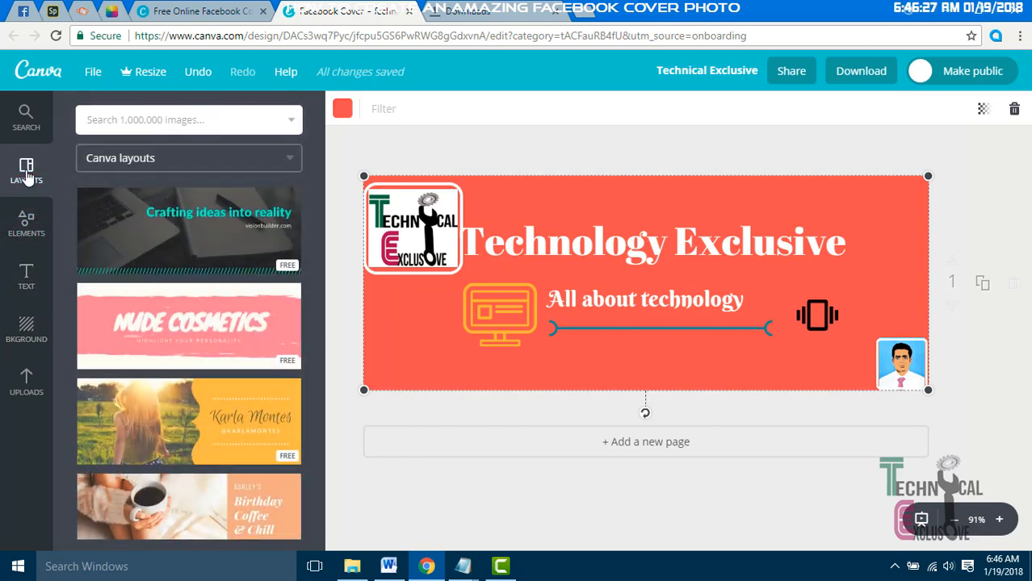
# - Write "search anything and select only free things" in the image search field and highlight the whole phrase
pyautogui.click(22, 129)
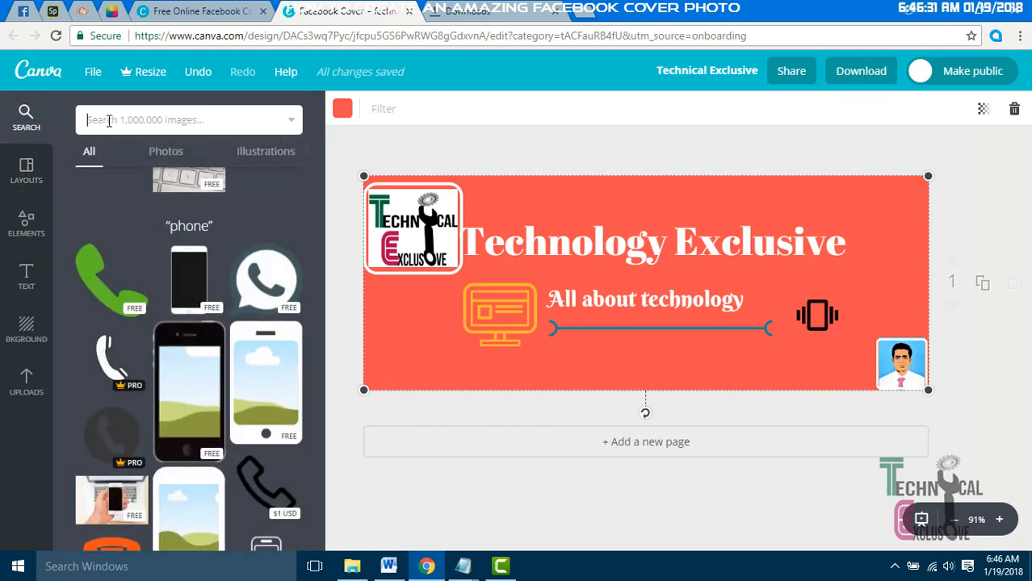
pyautogui.click(109, 120)
pyautogui.click(109, 121)
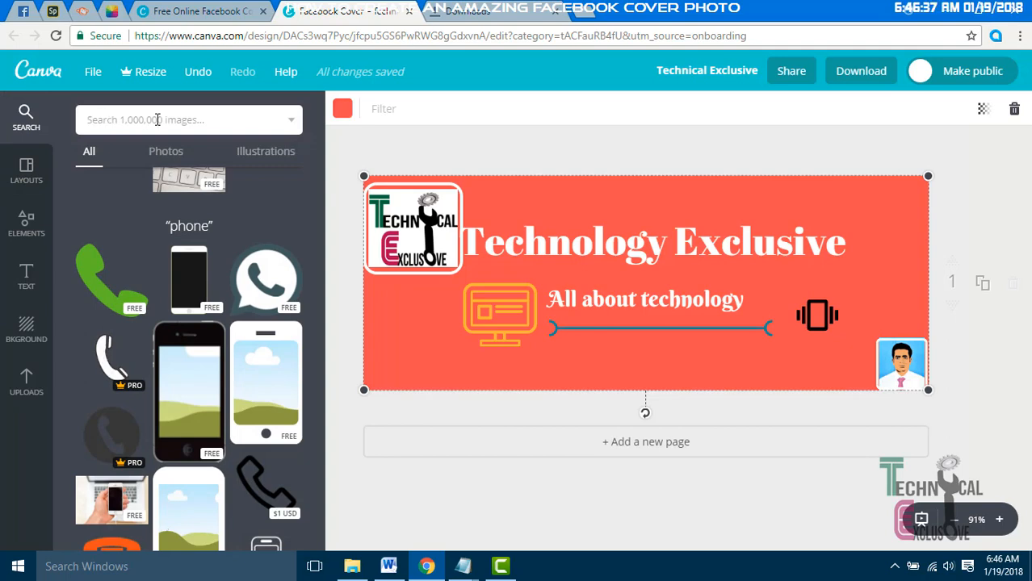
pyautogui.write('se')
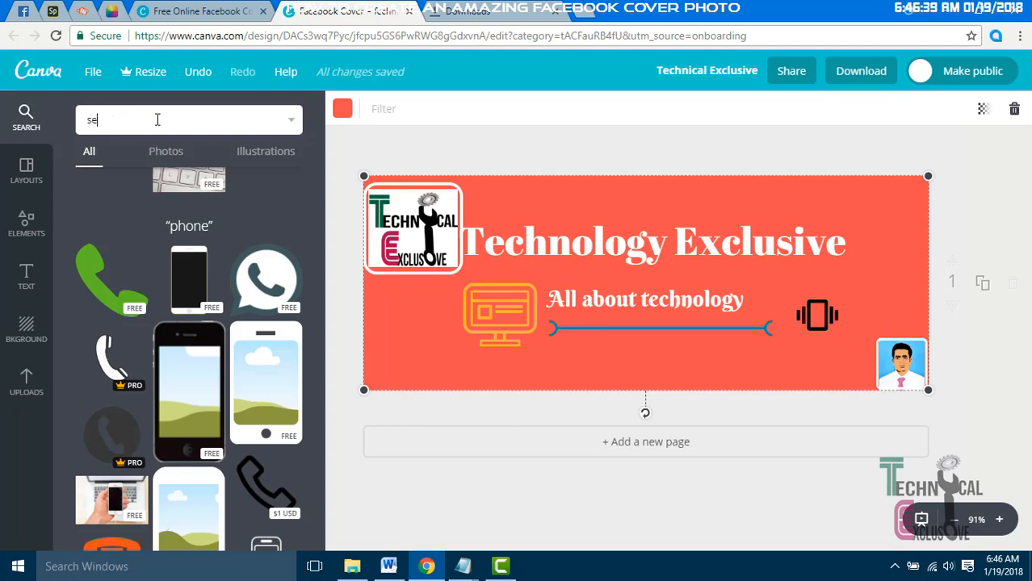
pyautogui.write('arch a')
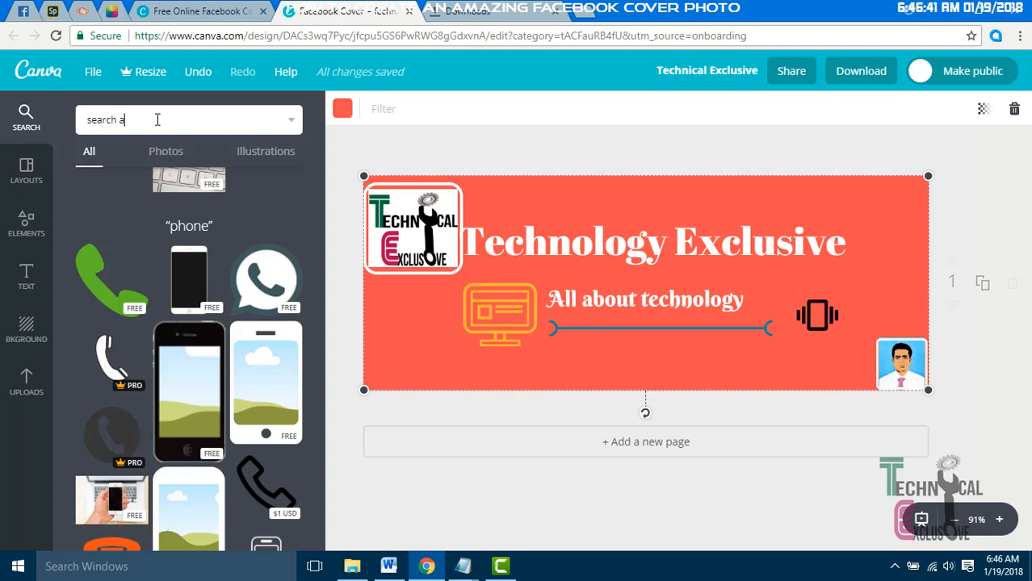
pyautogui.write('nything and select')
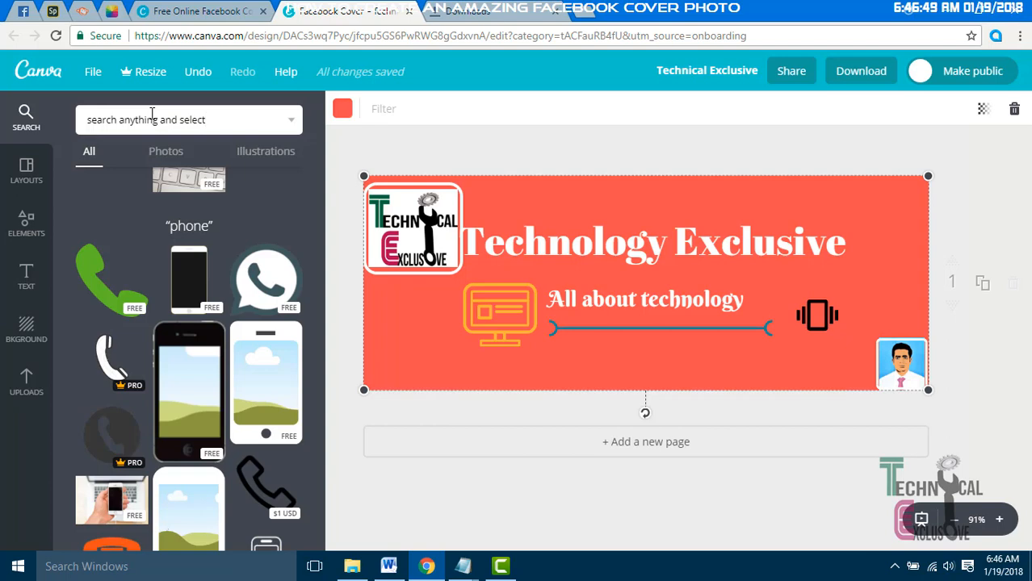
pyautogui.write('y free things')
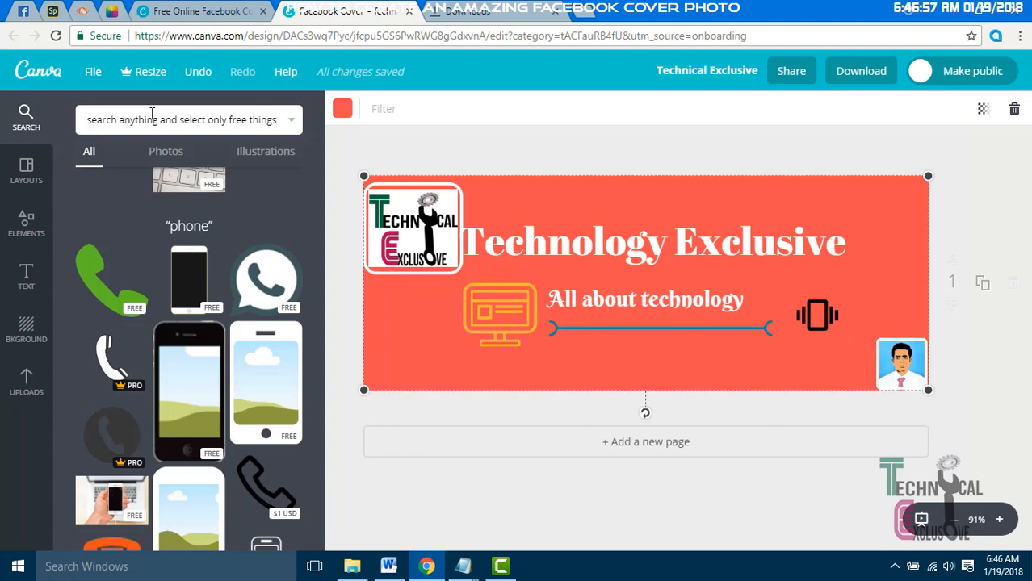
pyautogui.moveTo(84, 120); pyautogui.dragTo(288, 122)
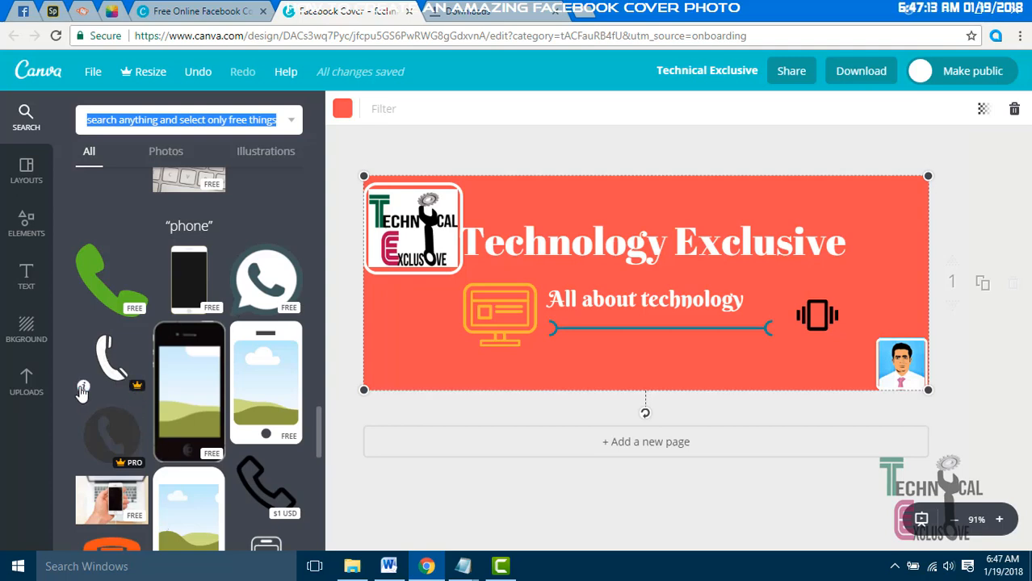
# - Examine the purchase details of the white phone handset and the orange desktop monitor icon among the image results
pyautogui.scroll(-1, 81, 393)
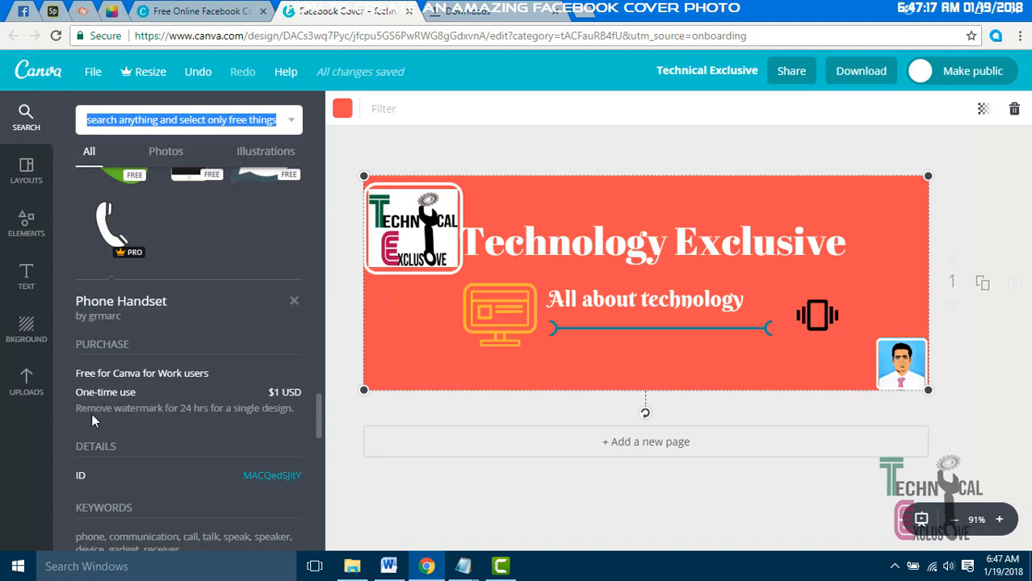
pyautogui.scroll(-2, 119, 417)
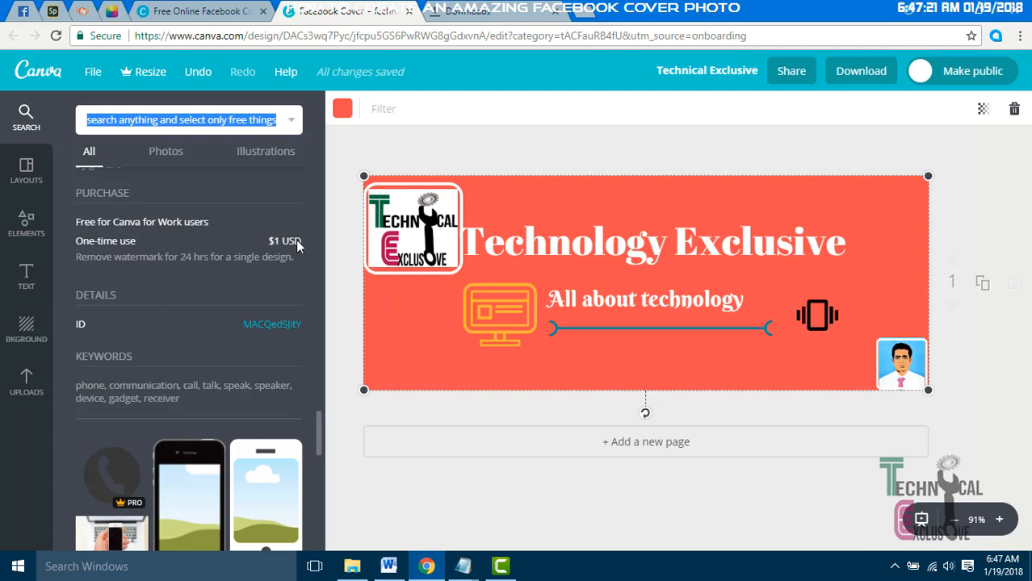
pyautogui.scroll(6, 209, 274)
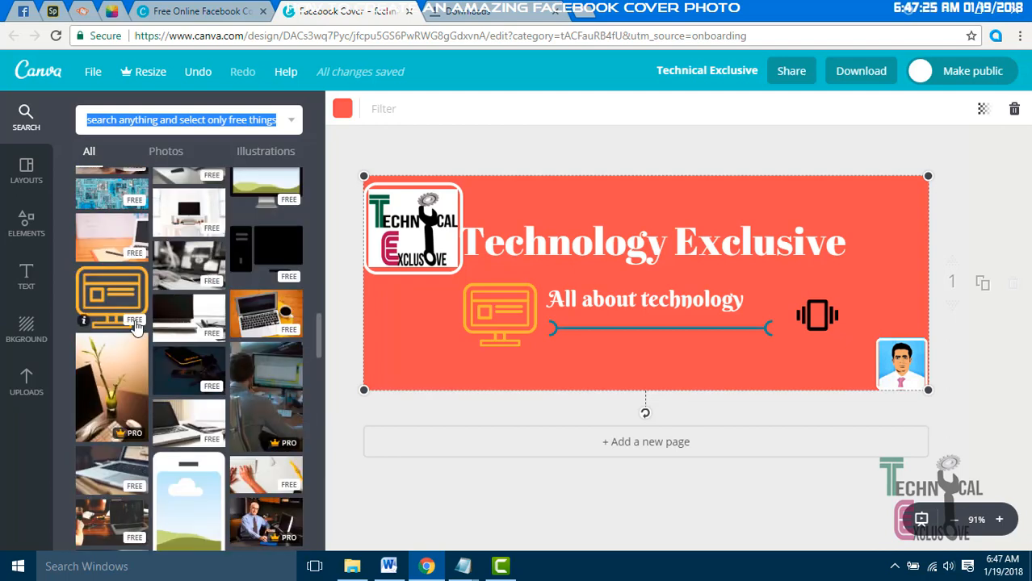
pyautogui.click(82, 322)
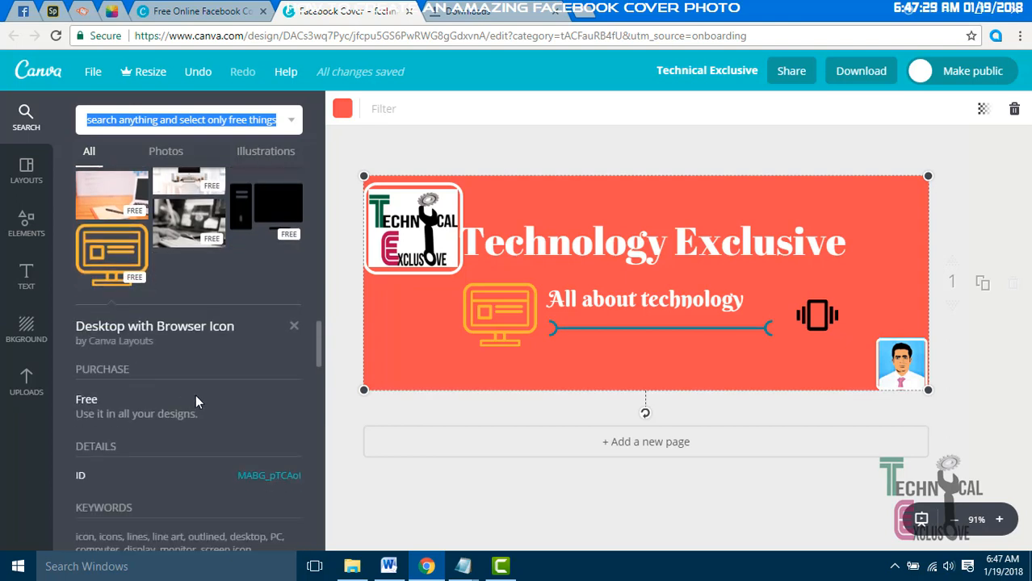
pyautogui.scroll(-1, 179, 392)
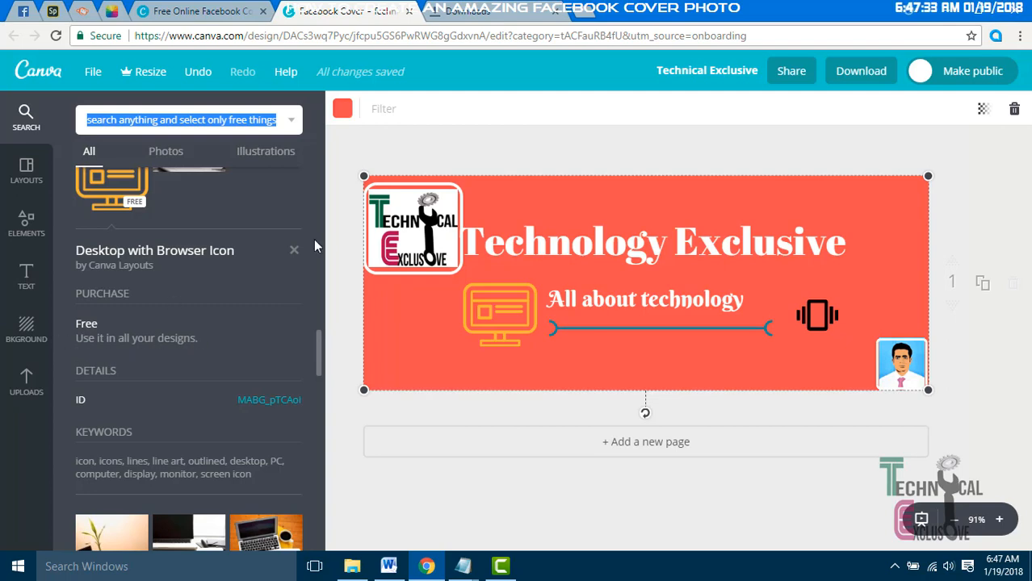
pyautogui.click(294, 251)
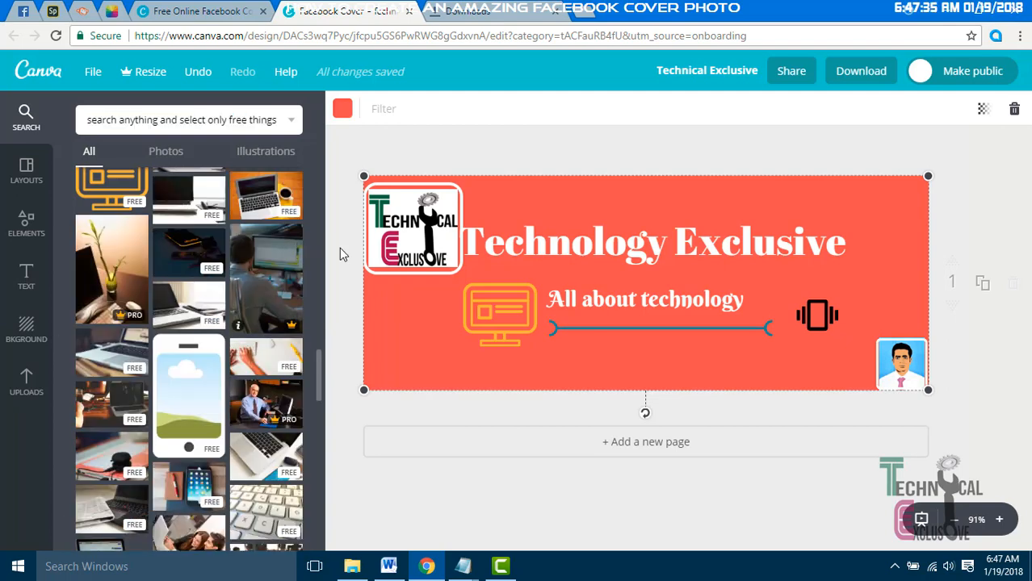
# - Download the cover design as a PNG file and dismiss the team invitation dialog
pyautogui.click(974, 422)
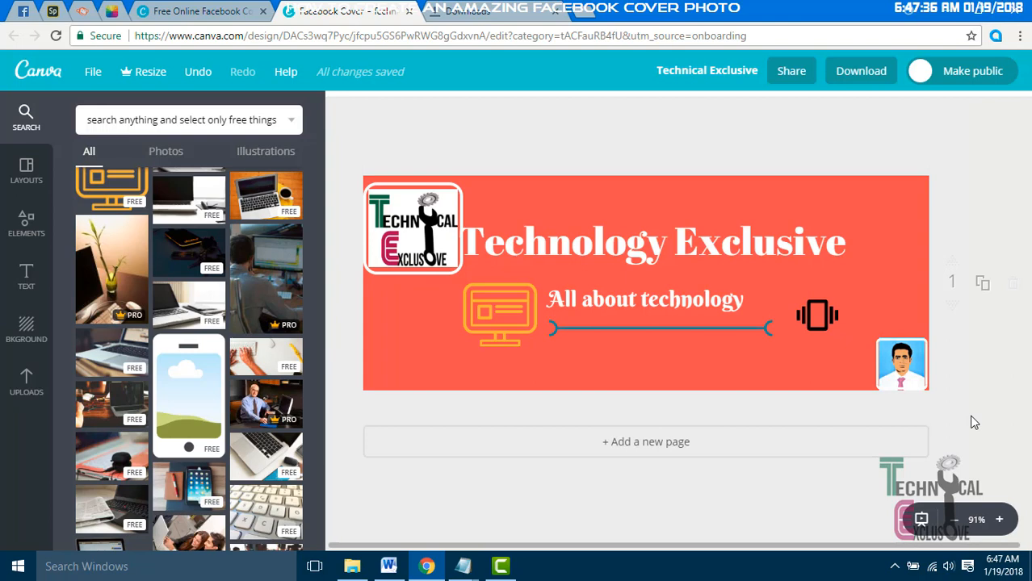
pyautogui.click(860, 73)
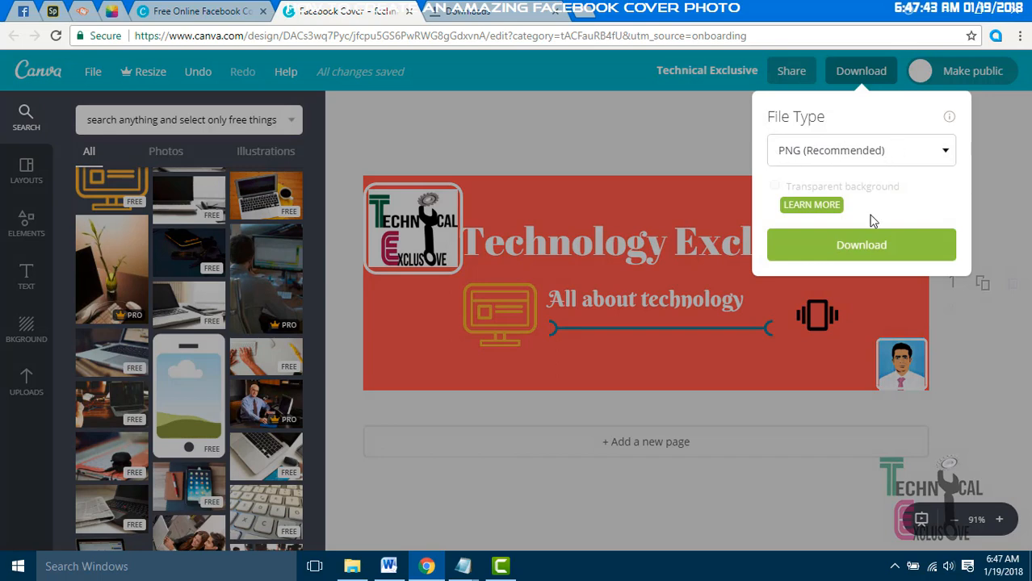
pyautogui.click(865, 250)
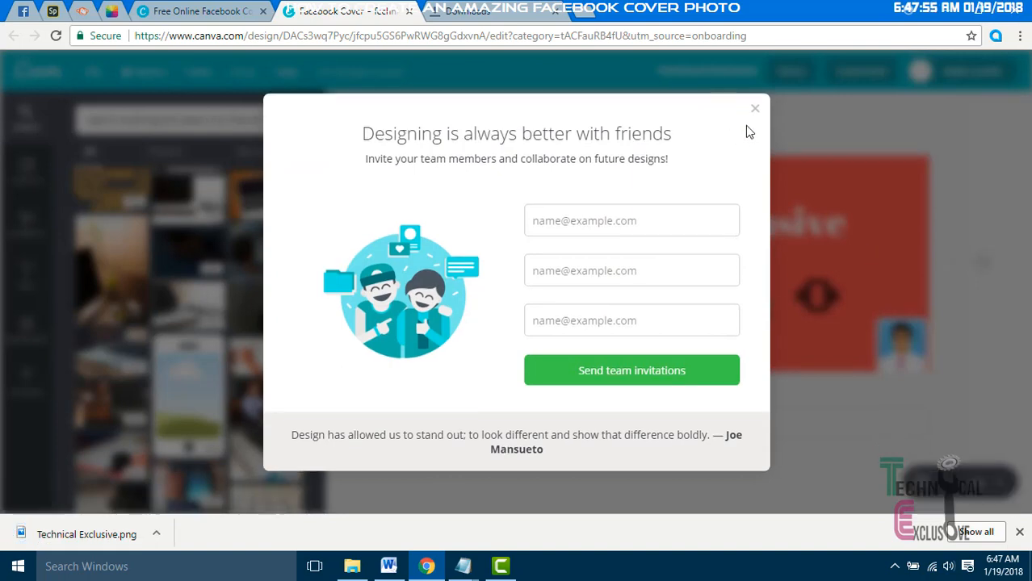
pyautogui.click(755, 109)
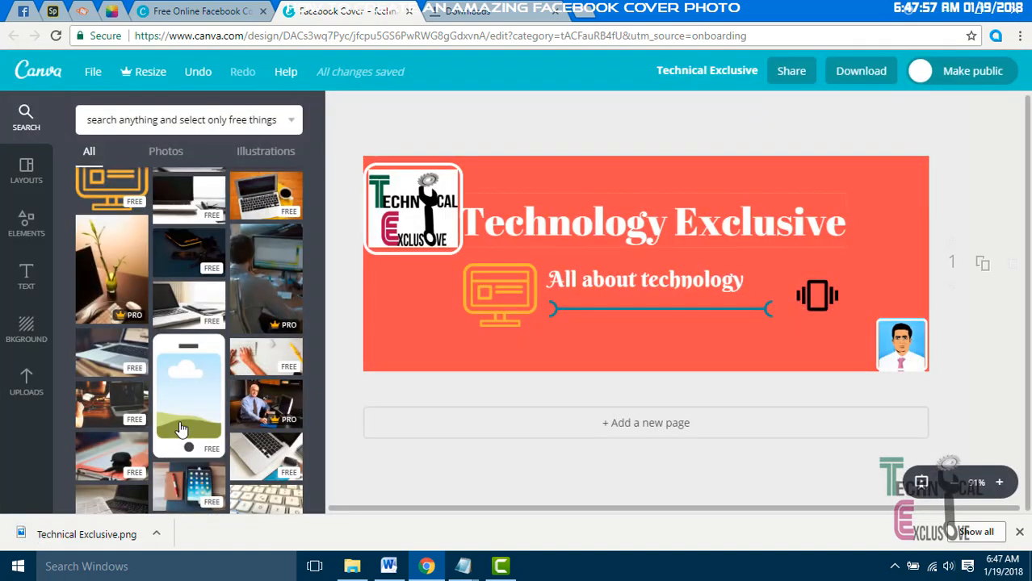
# - Preview the downloaded Technical Exclusive.png image and close the preview
pyautogui.click(84, 540)
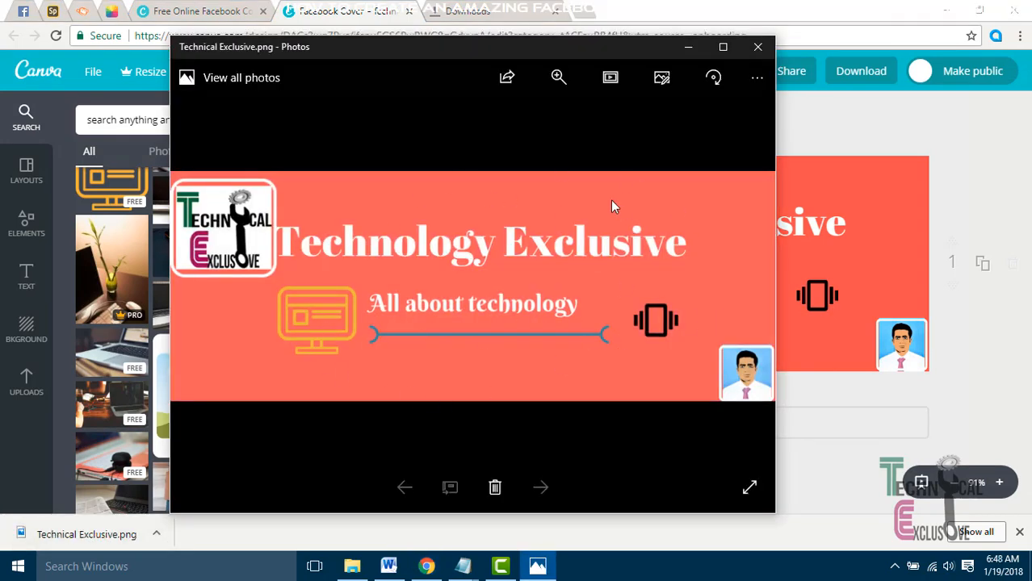
pyautogui.click(757, 51)
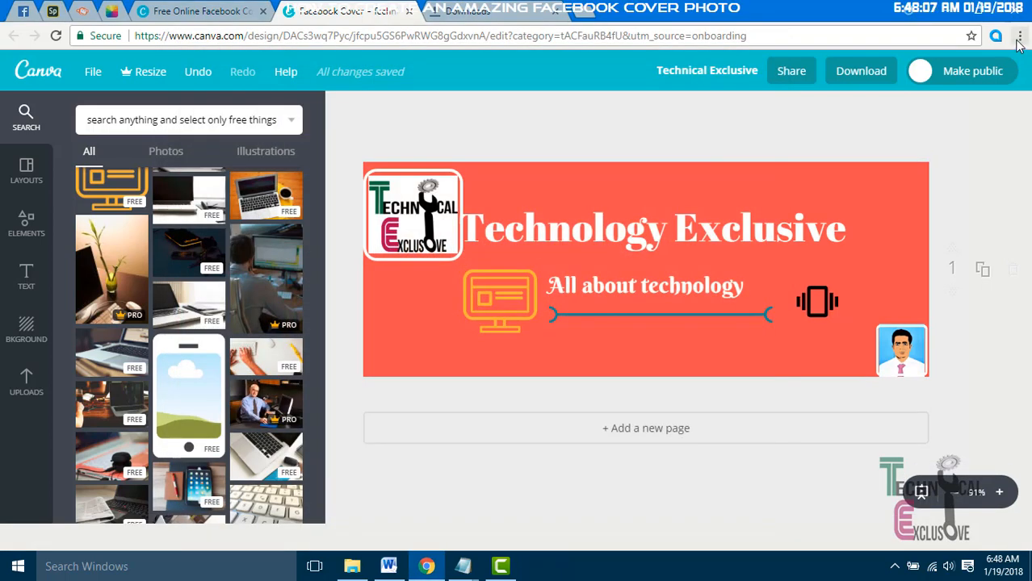
# - Find the latest downloaded Technical Exclusive.png in the Data folder and move it to the desktop
pyautogui.click(1018, 40)
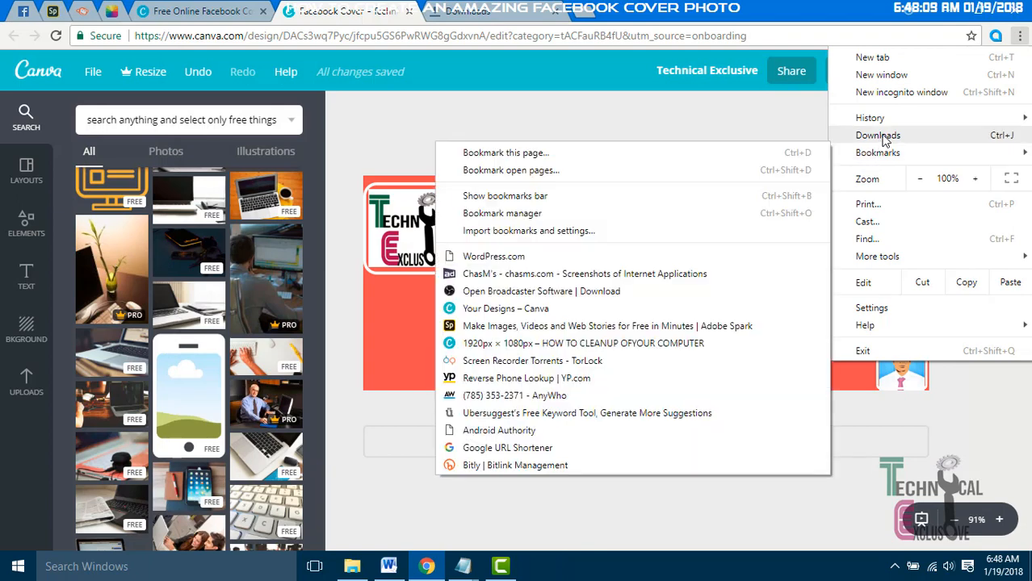
pyautogui.click(880, 136)
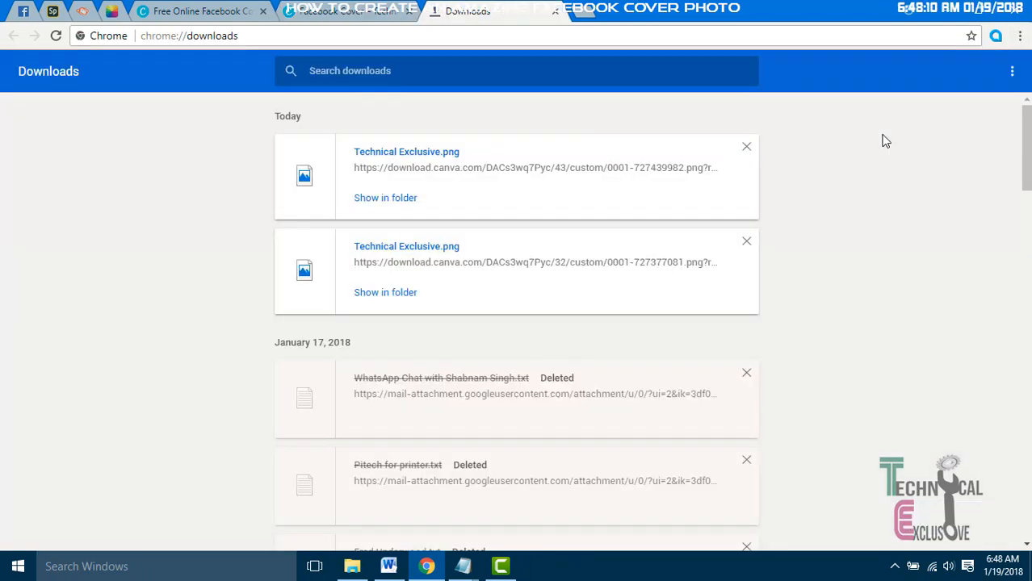
pyautogui.click(401, 205)
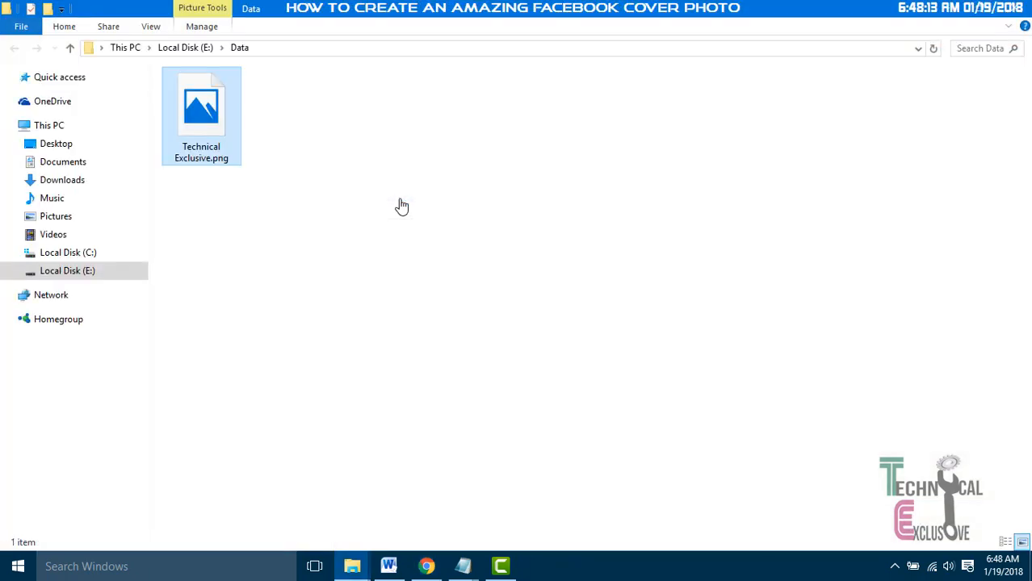
pyautogui.rightClick(209, 133)
pyautogui.click(244, 446)
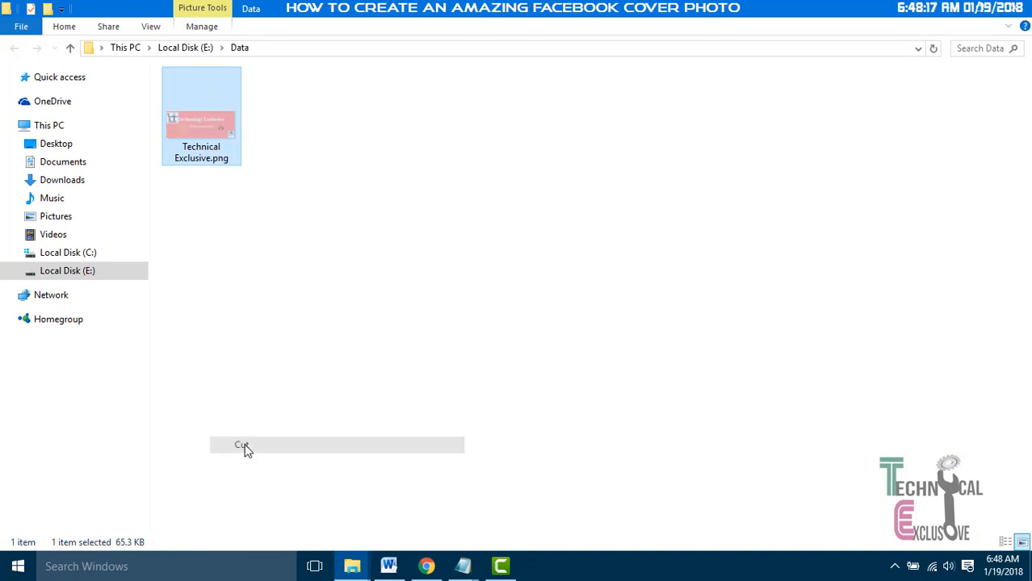
pyautogui.click(1014, 9)
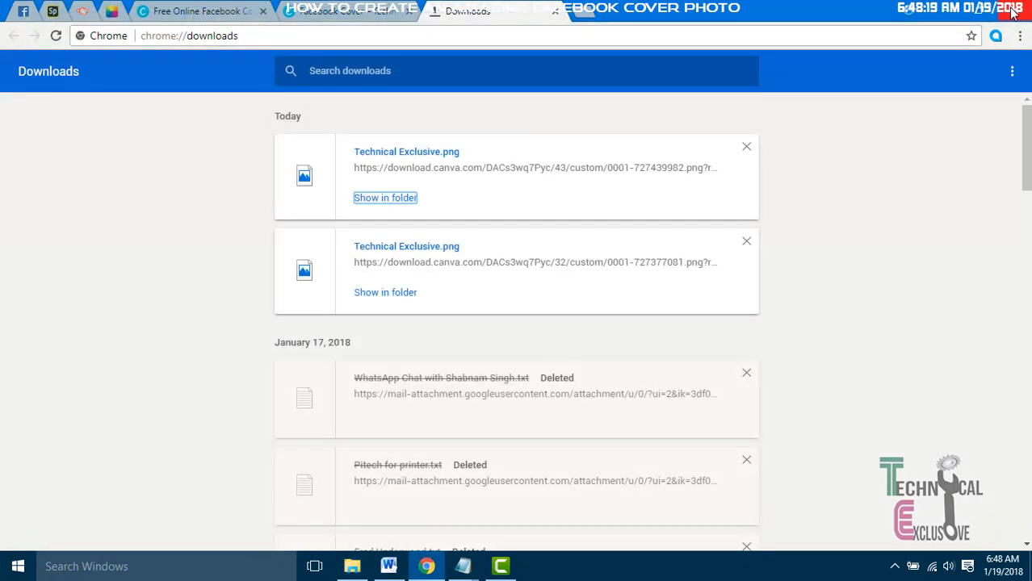
pyautogui.click(1009, 9)
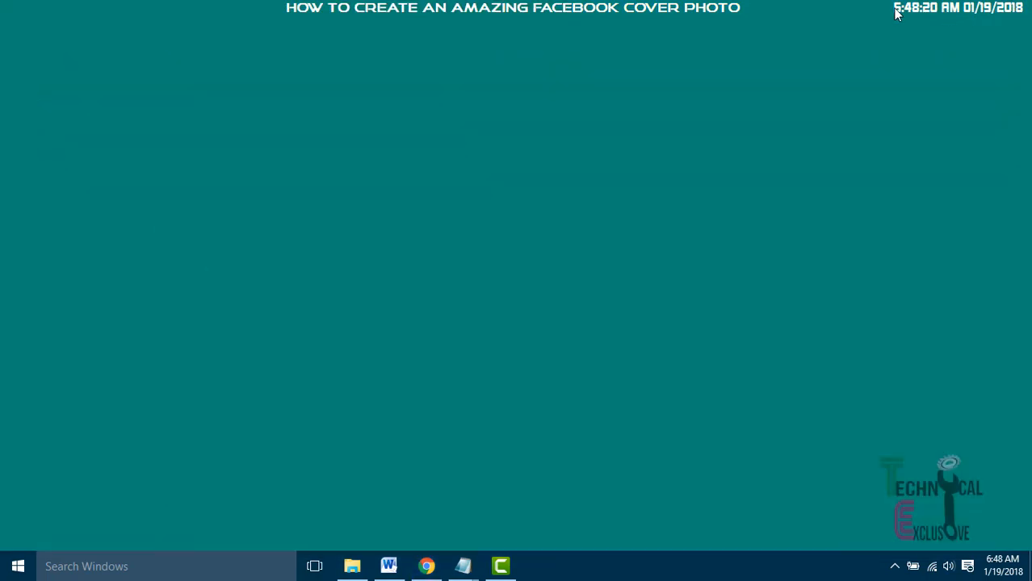
pyautogui.rightClick(373, 75)
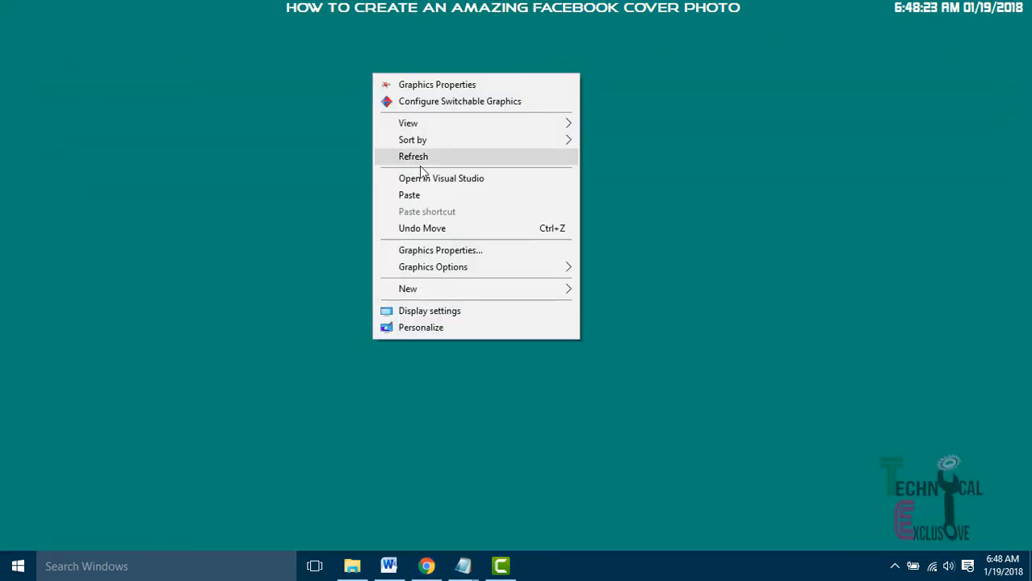
pyautogui.click(409, 197)
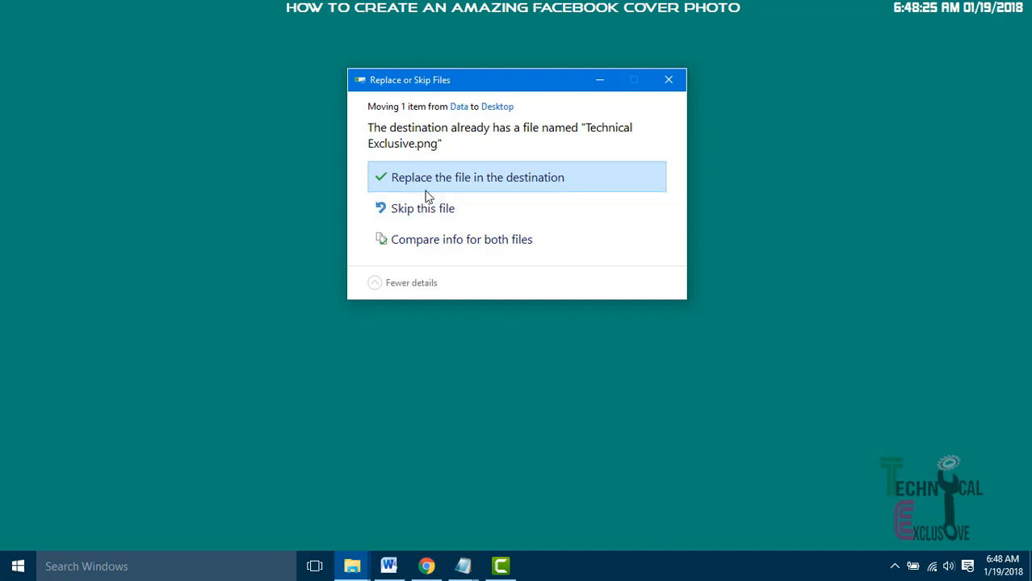
# - Resolve the file name conflict by keeping both the Data and the Desktop versions of Technical Exclusive.png
pyautogui.click(467, 248)
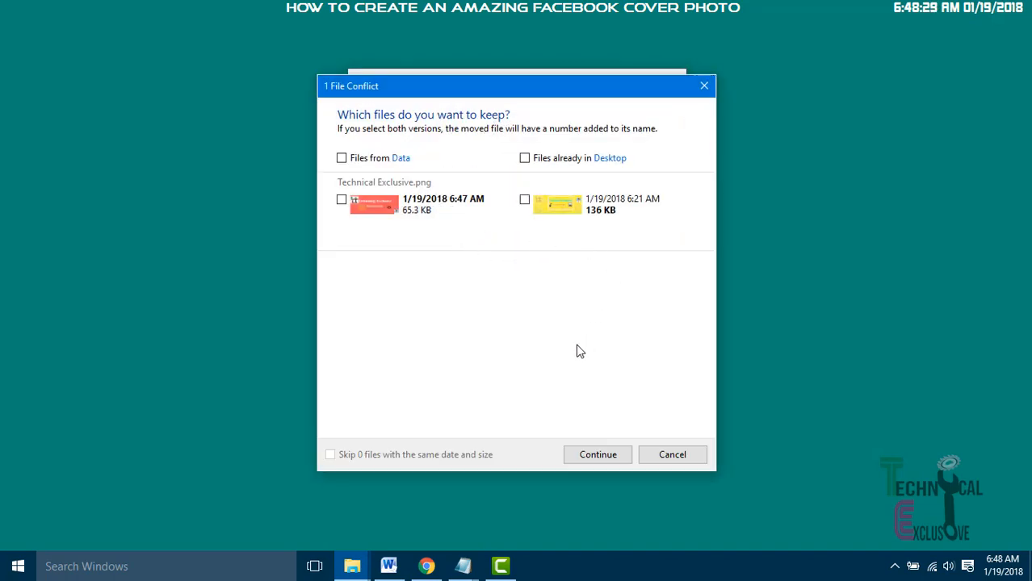
pyautogui.click(341, 158)
pyautogui.click(524, 158)
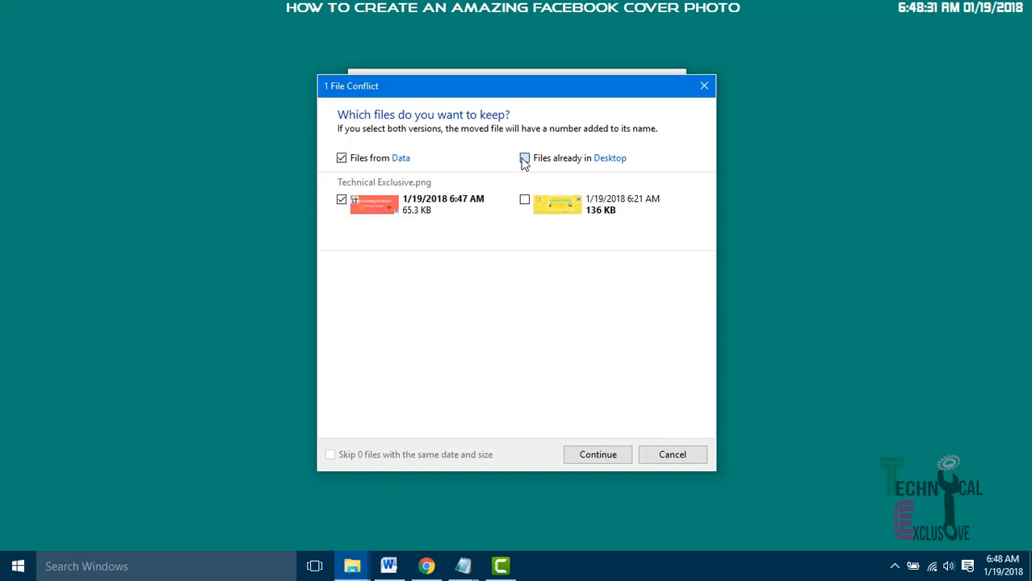
pyautogui.click(598, 455)
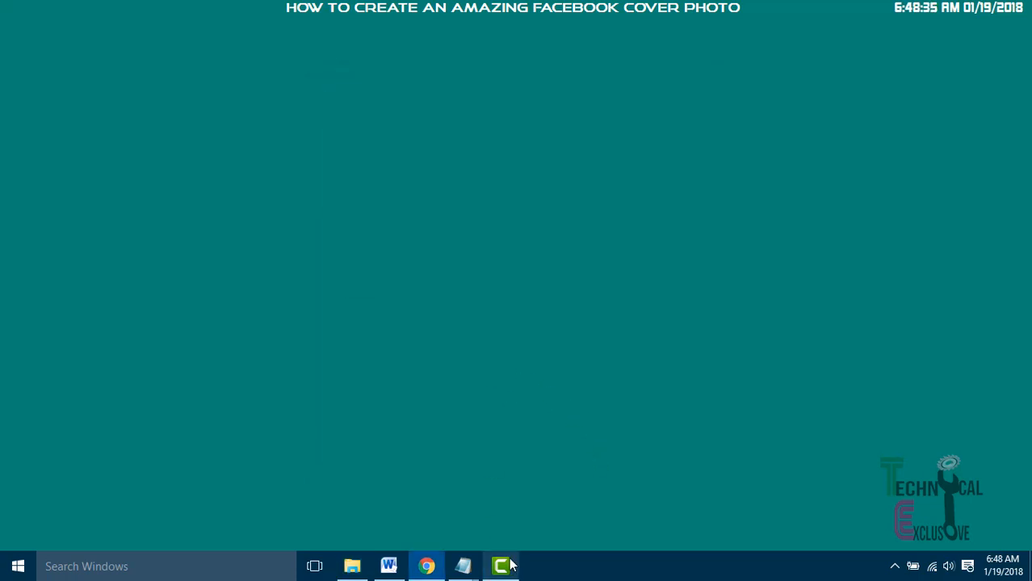
# - Return to Chrome, close the downloads page, and upload Technical Exclusive (2).png from the desktop as the Facebook profile's cover photo
pyautogui.click(426, 566)
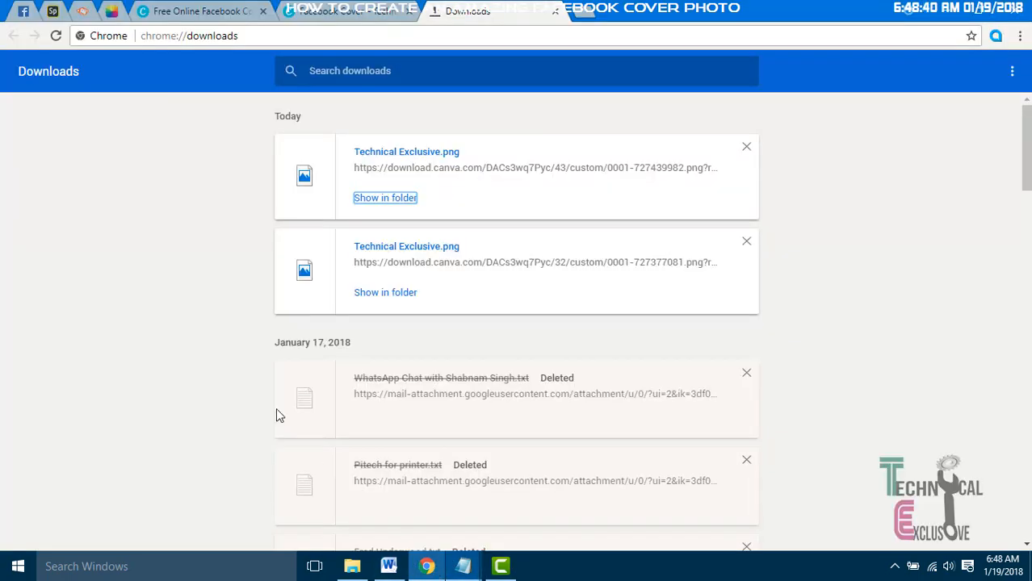
pyautogui.click(554, 12)
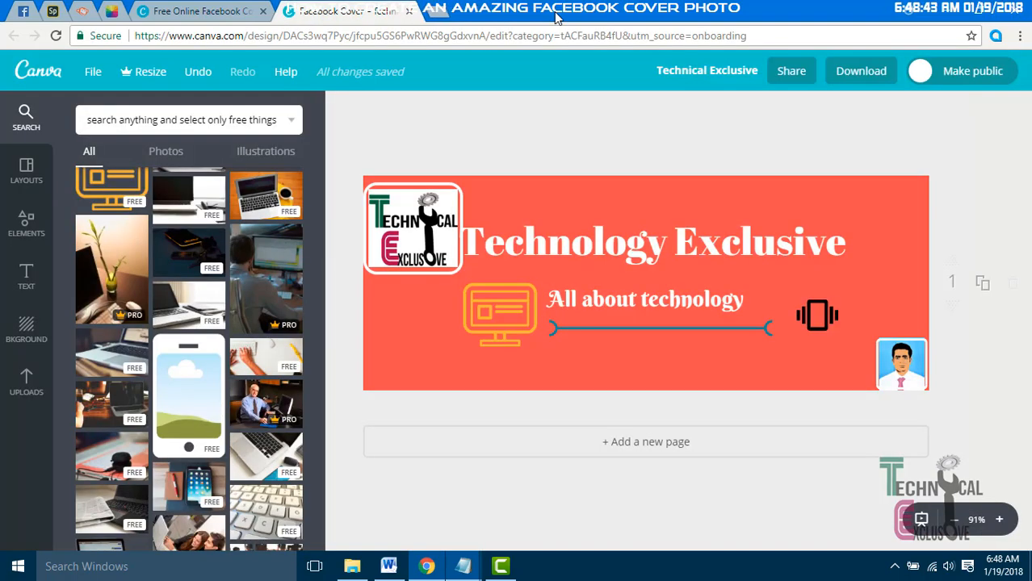
pyautogui.click(24, 10)
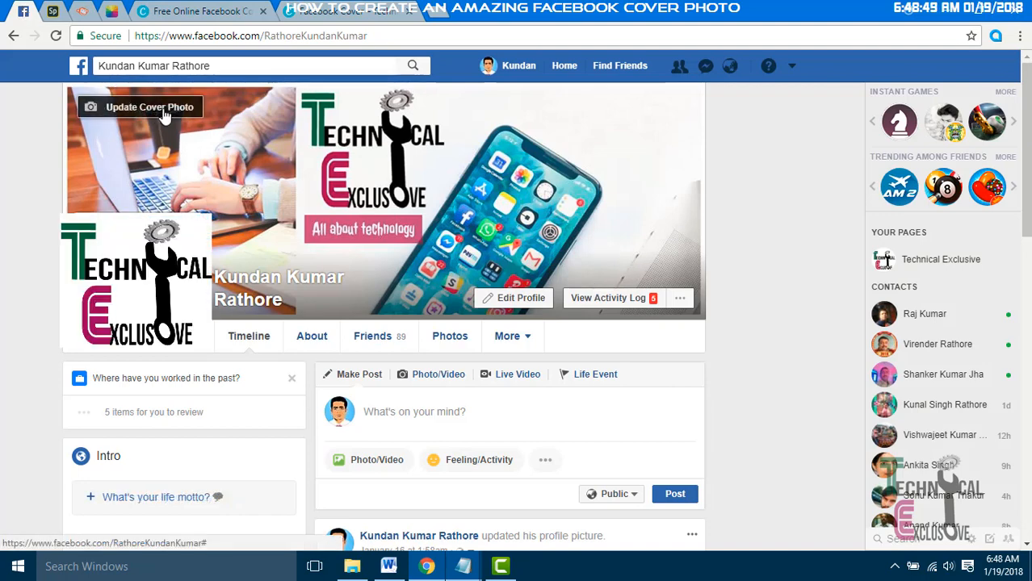
pyautogui.click(162, 113)
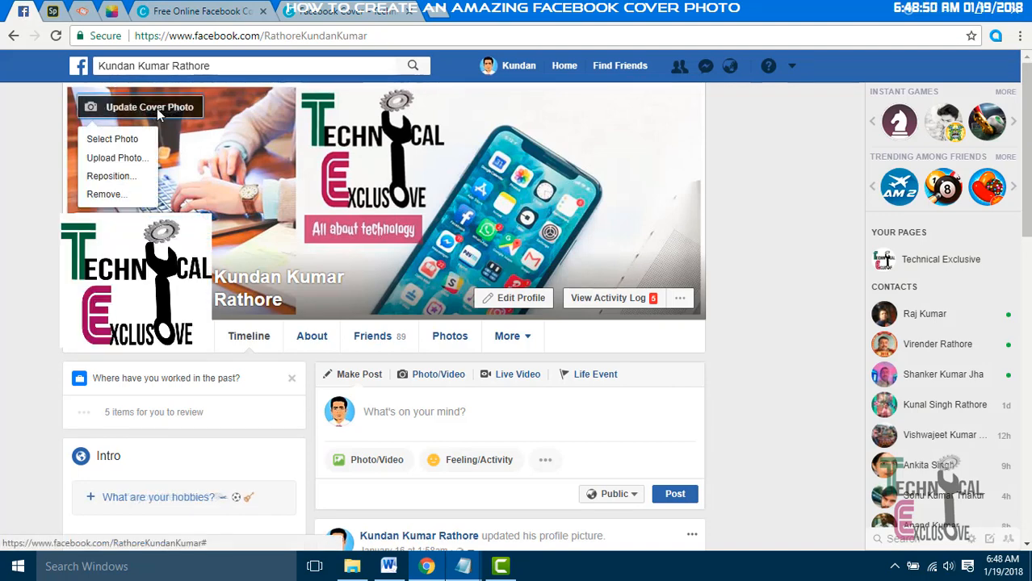
pyautogui.click(129, 159)
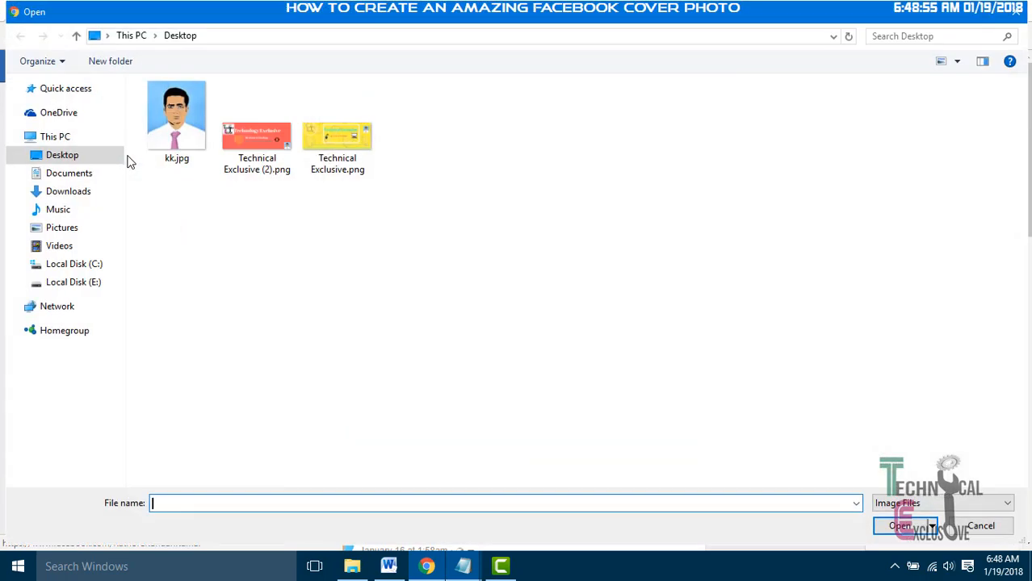
pyautogui.click(250, 138)
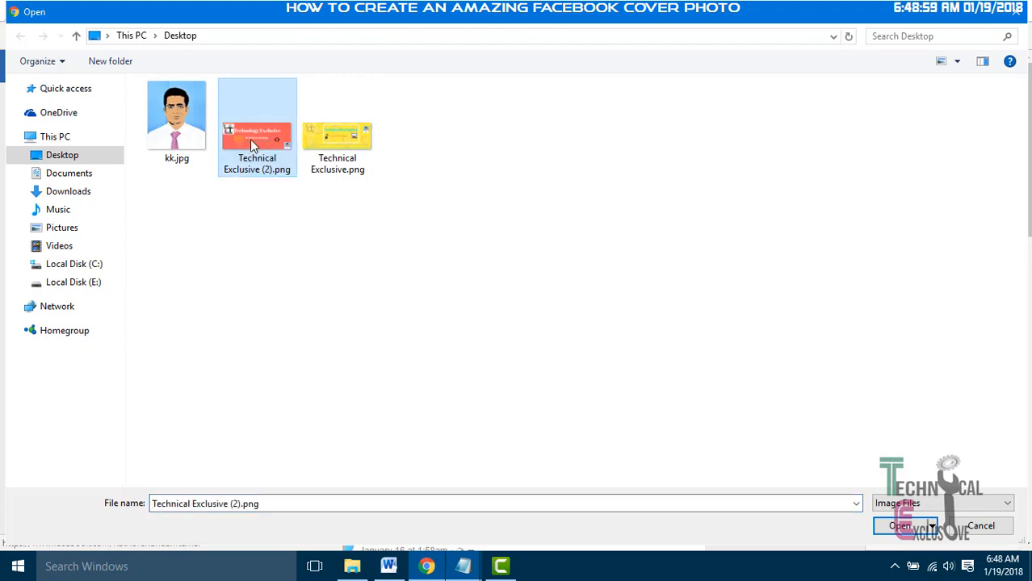
pyautogui.click(895, 525)
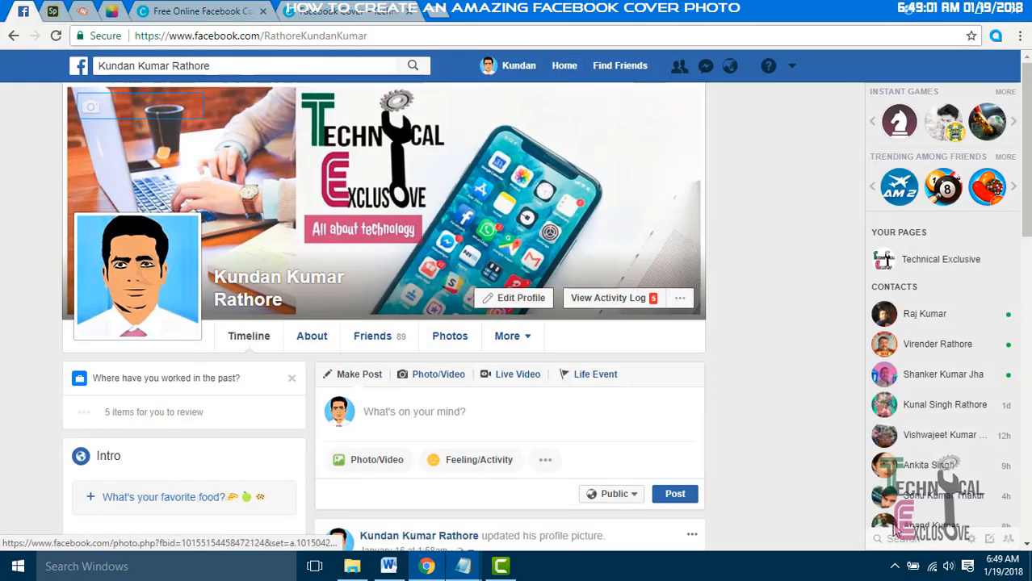